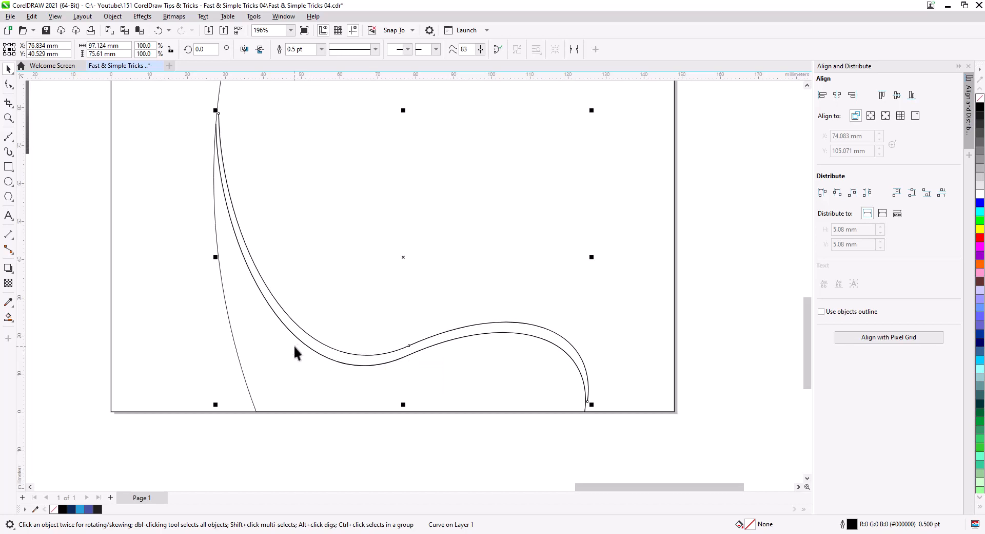
- Move the selected wavy curve just below its twin and pull its lower end node slightly past the page's lower edge
left_click_drag(312, 337, 307, 358)
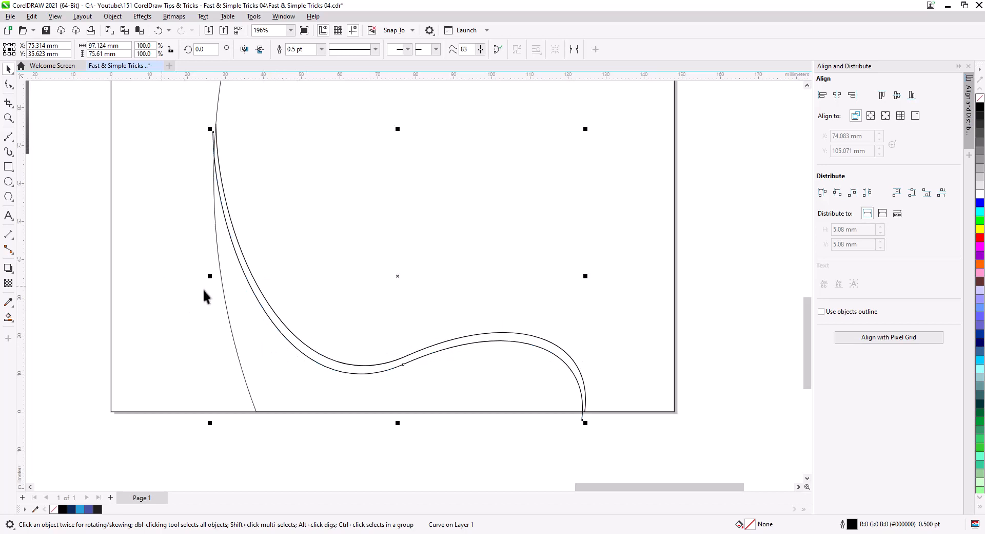
key("F10")
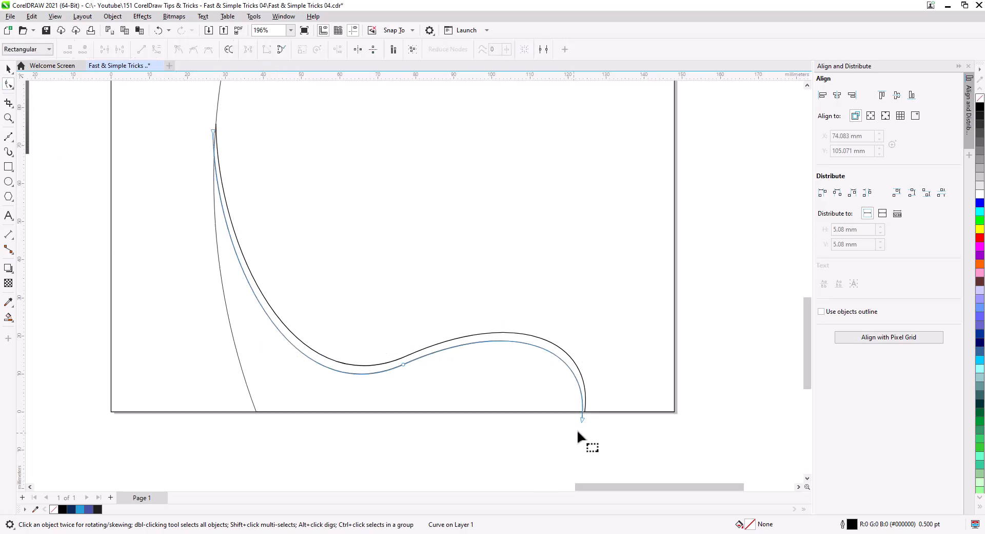
left_click(583, 419)
left_click_drag(583, 418, 570, 433)
scroll(585, 411, "up", 5)
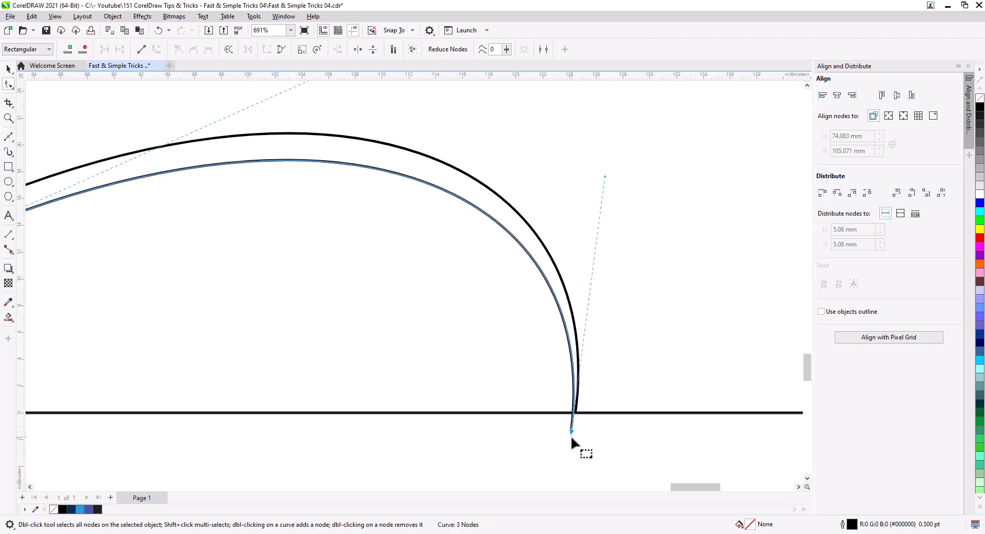
scroll(570, 435, "down", 4)
left_click_drag(411, 427, 442, 452)
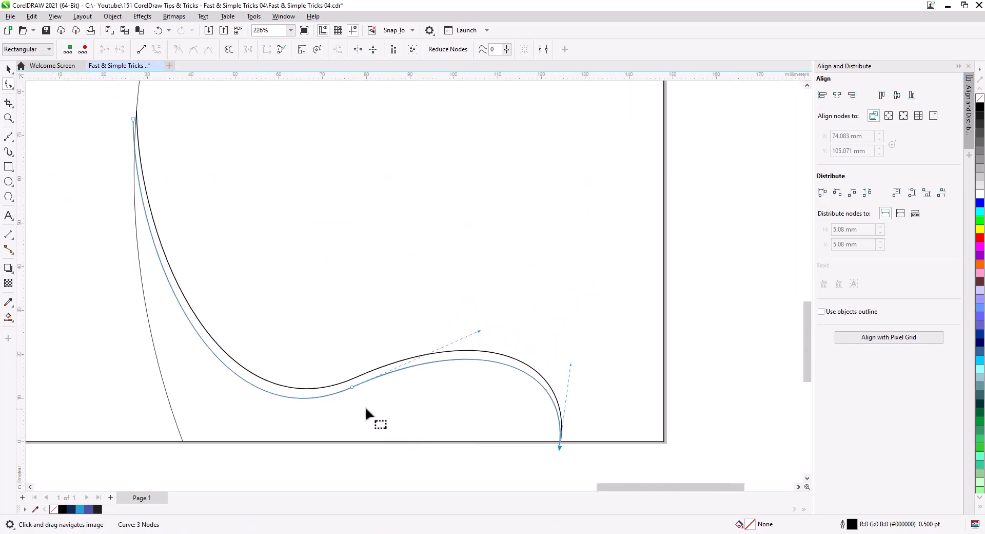
- Duplicate the upper wavy curve in place and resize the copy to about 92 mm wide by 91 mm high
left_click(8, 68)
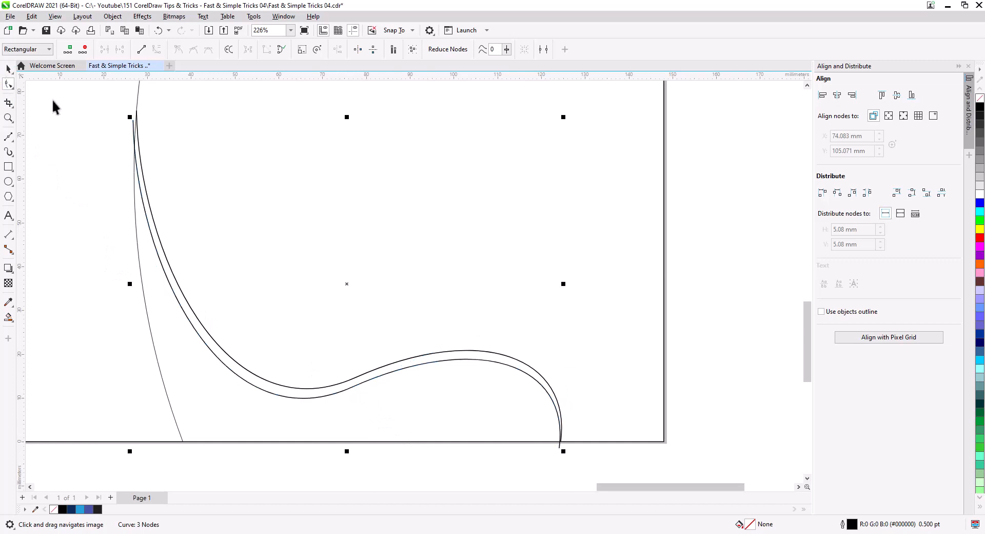
left_click(537, 371)
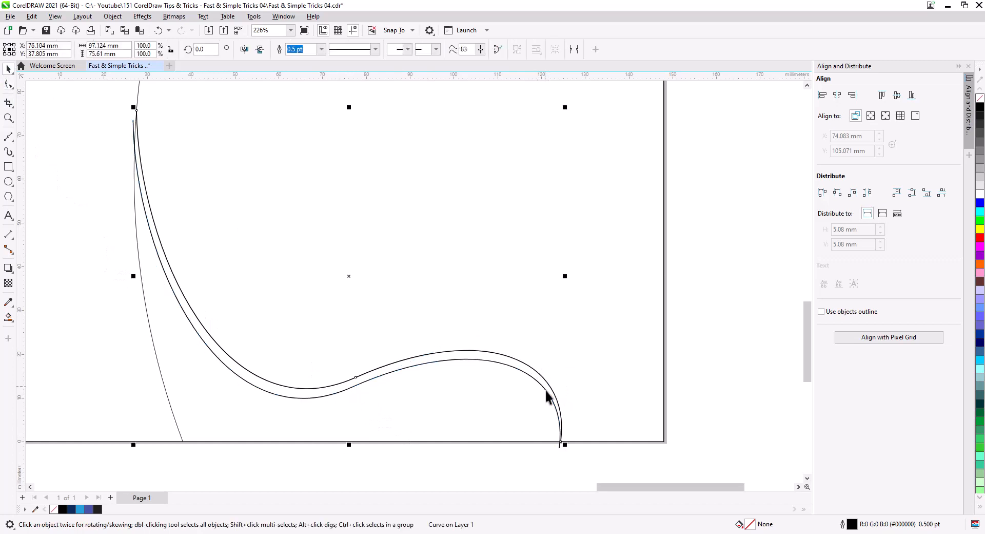
left_click(140, 31)
scroll(277, 247, "down", 1)
left_click_drag(290, 264, 316, 324)
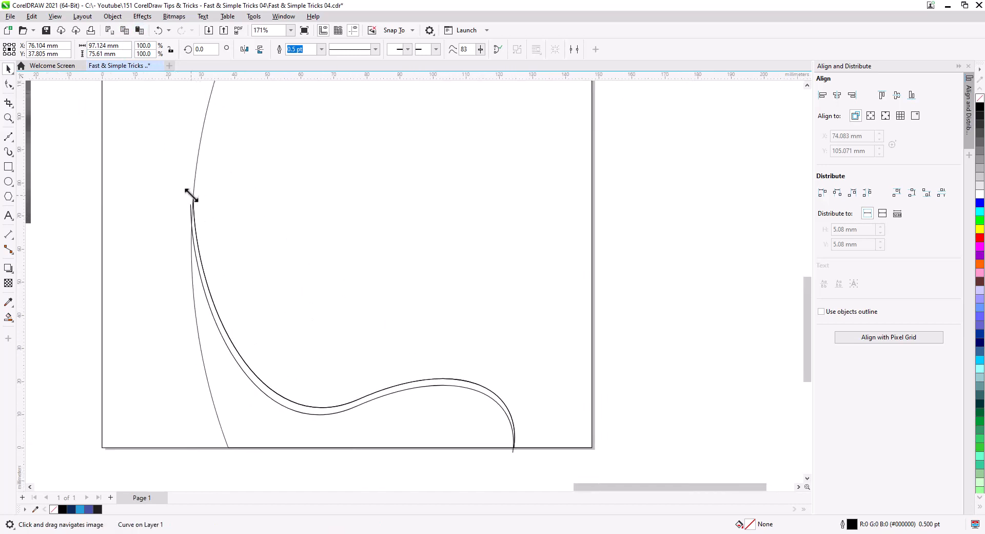
left_click_drag(191, 195, 208, 137)
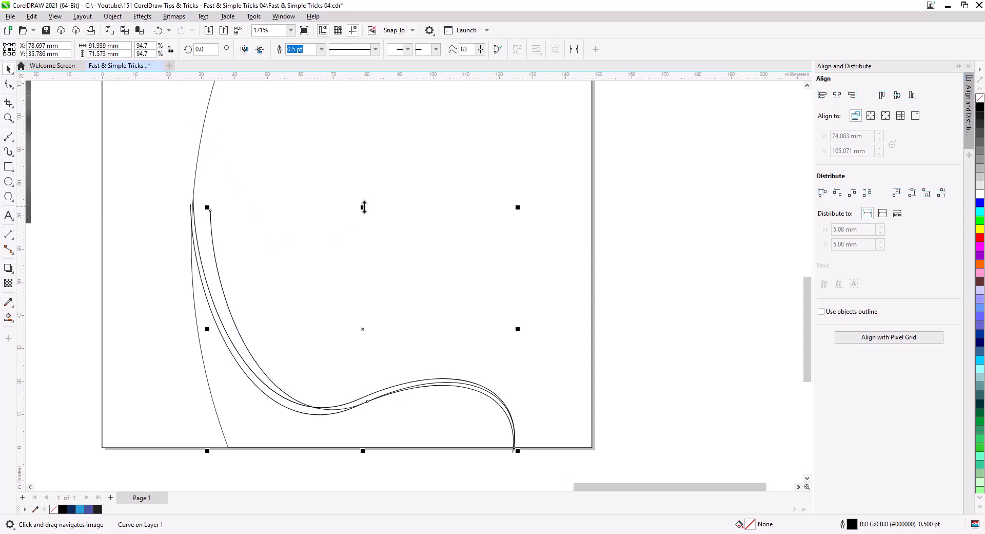
left_click_drag(364, 207, 369, 143)
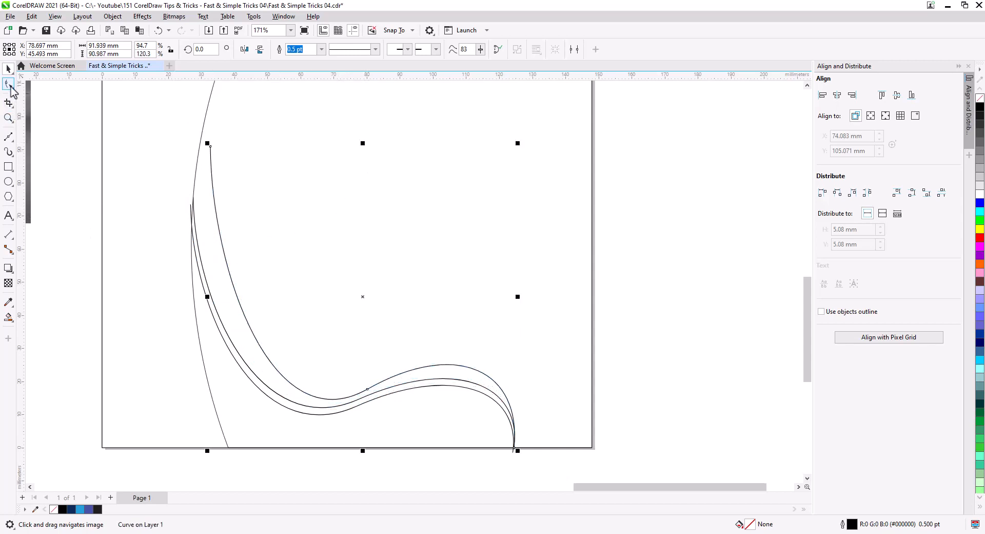
- Reshape the enlarged copy by moving its upper end node past the page's left edge, raising its middle node and adjusting the end handle
left_click(8, 85)
left_click_drag(330, 342, 323, 302)
left_click_drag(262, 340, 324, 409)
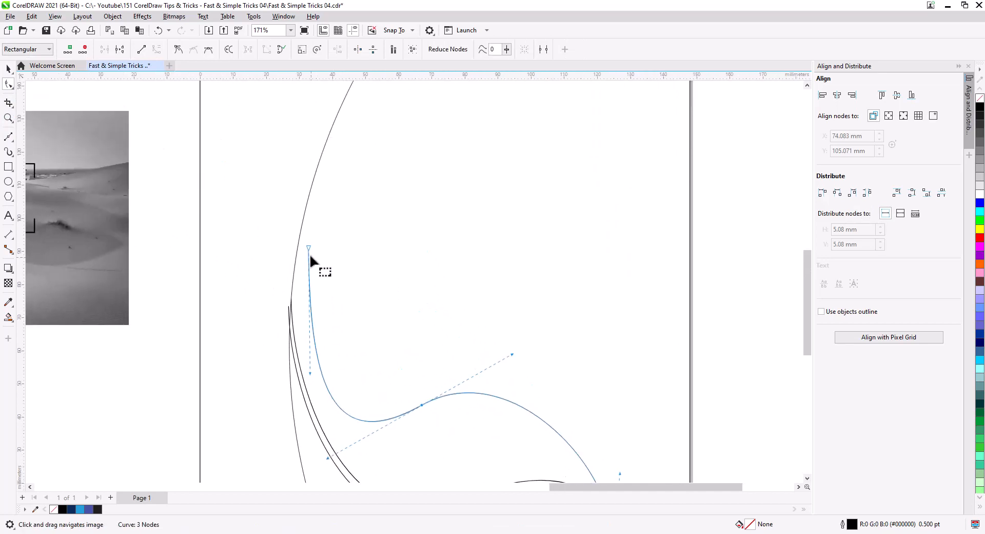
left_click_drag(309, 249, 196, 241)
left_click_drag(198, 365, 314, 342)
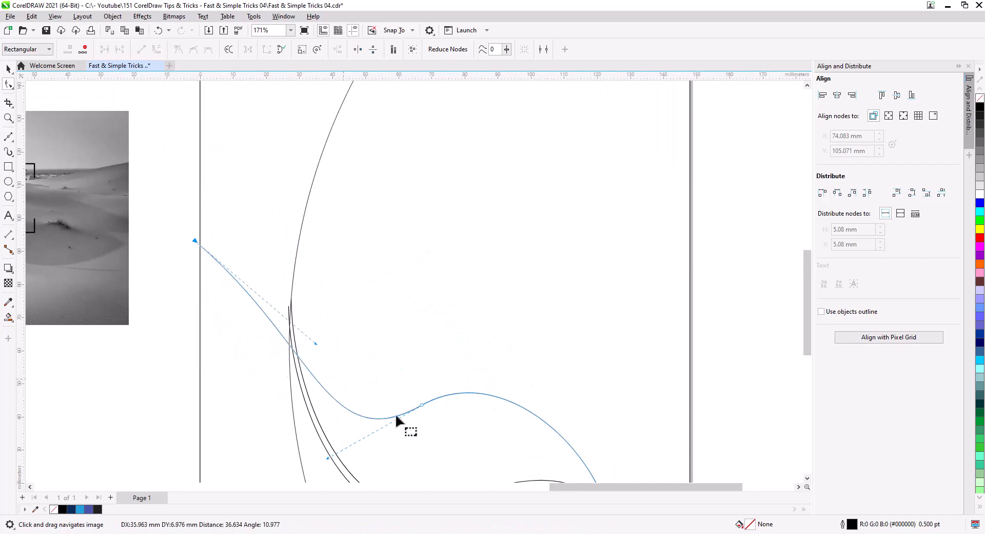
left_click_drag(422, 405, 417, 342)
left_click_drag(314, 343, 247, 362)
- Widen the copy's right-hand bulge, lower its middle node toward the smaller curves and raise its outer end node about 19 mm
scroll(467, 453, "down", 1)
left_click_drag(468, 455, 643, 340)
left_click_drag(429, 287, 425, 296)
mouse_move(505, 252)
left_mouse_down()
mouse_move(532, 245)
mouse_move(523, 249)
left_mouse_up()
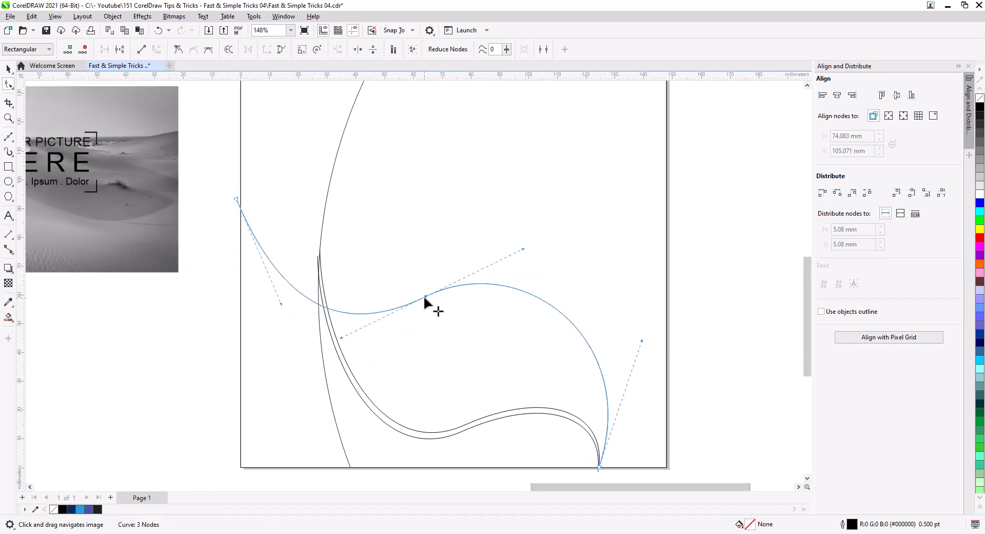
left_click_drag(424, 296, 463, 367)
left_click_drag(236, 198, 234, 143)
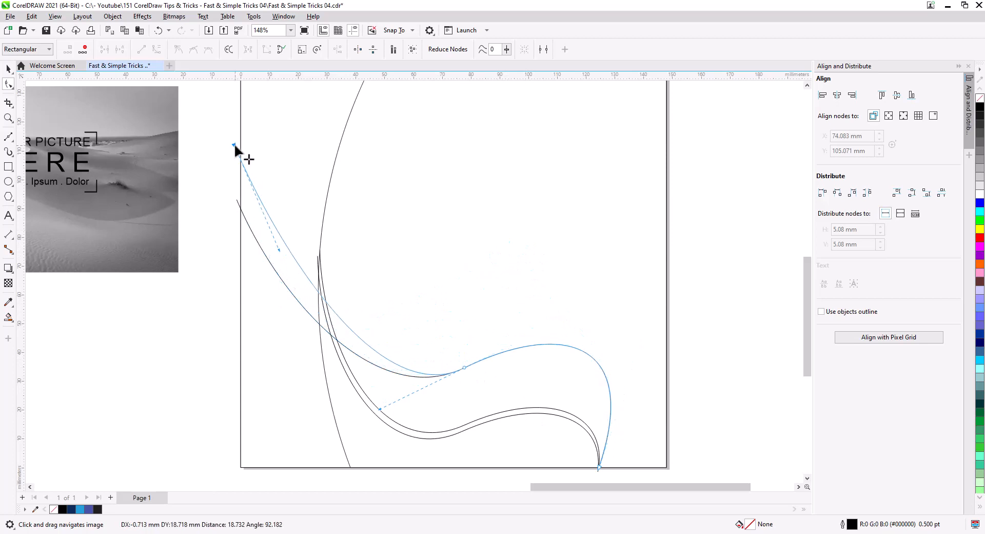
left_click_drag(280, 252, 251, 267)
- Lower the upper end nodes of the two smaller wavy curves to where the large wavy curve crosses the arc
left_click(339, 349)
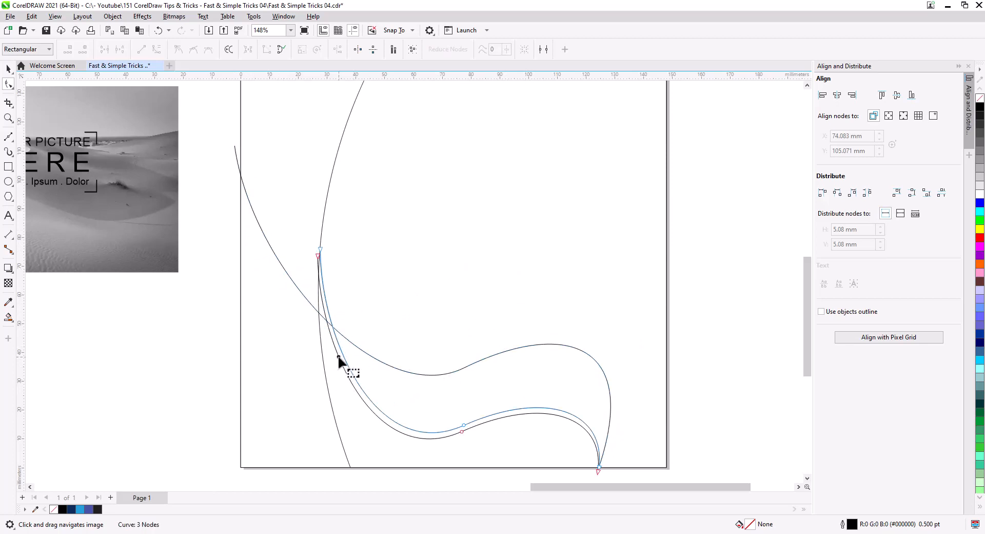
left_click_drag(319, 255, 319, 304)
scroll(404, 361, "up", 3)
left_click(464, 358)
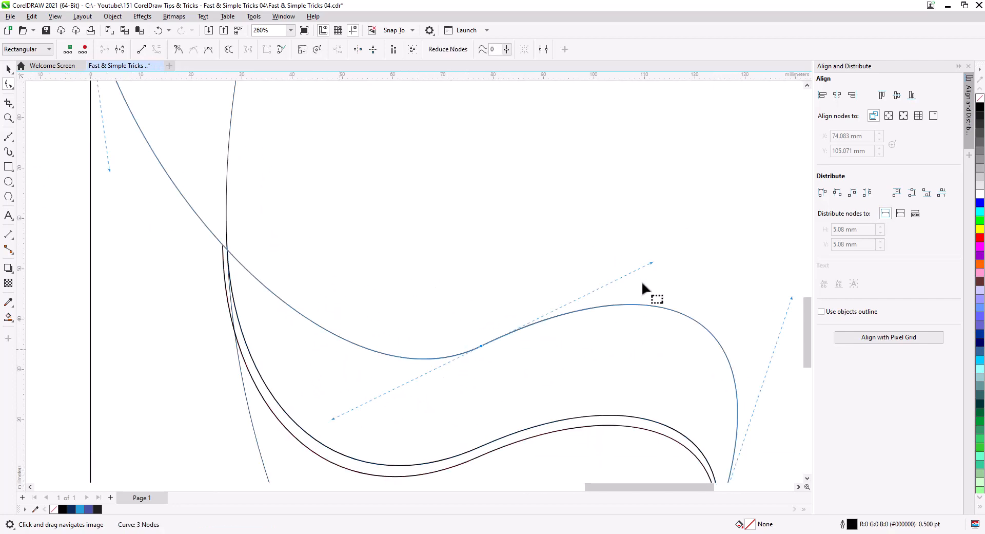
scroll(651, 252, "down", 2)
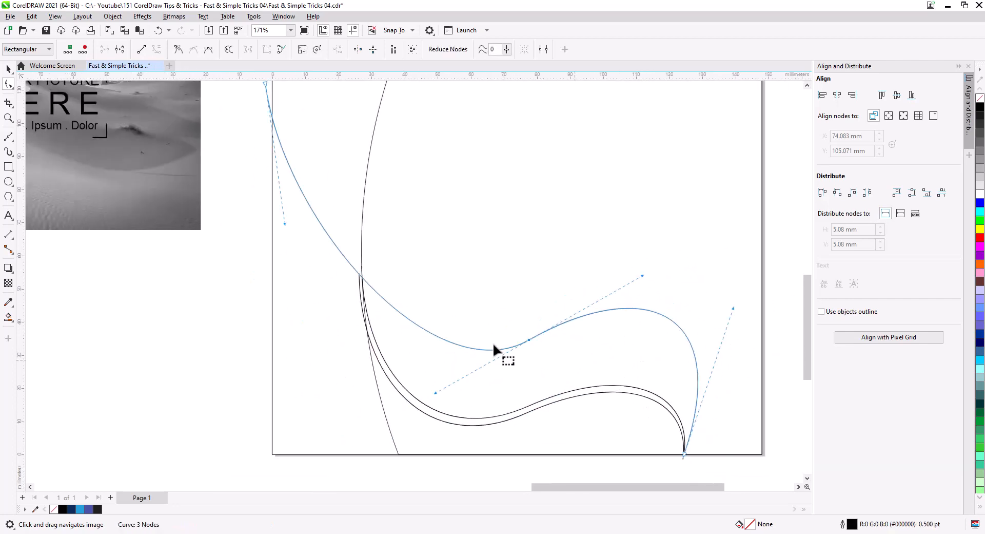
scroll(355, 282, "up", 4)
left_click_drag(451, 407, 409, 299)
scroll(412, 319, "down", 3)
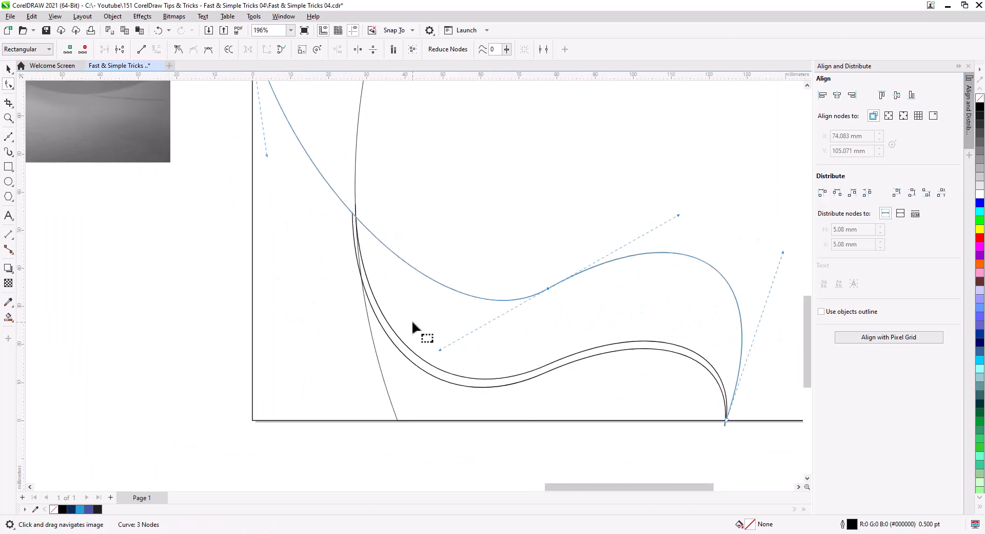
- Duplicate the large wavy curve slightly above itself and shift the copy's lower end node and handle outward to separate their bulges
left_click(8, 68)
mouse_move(546, 290)
left_mouse_down()
mouse_move(556, 285)
mouse_move(548, 280)
left_mouse_up()
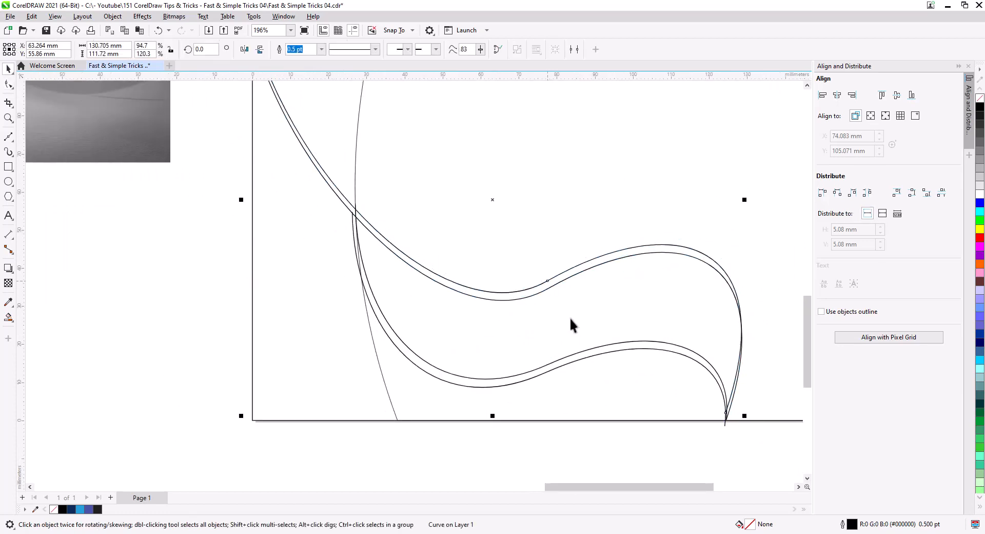
key("F10")
left_click(729, 419)
left_click_drag(786, 250, 790, 250)
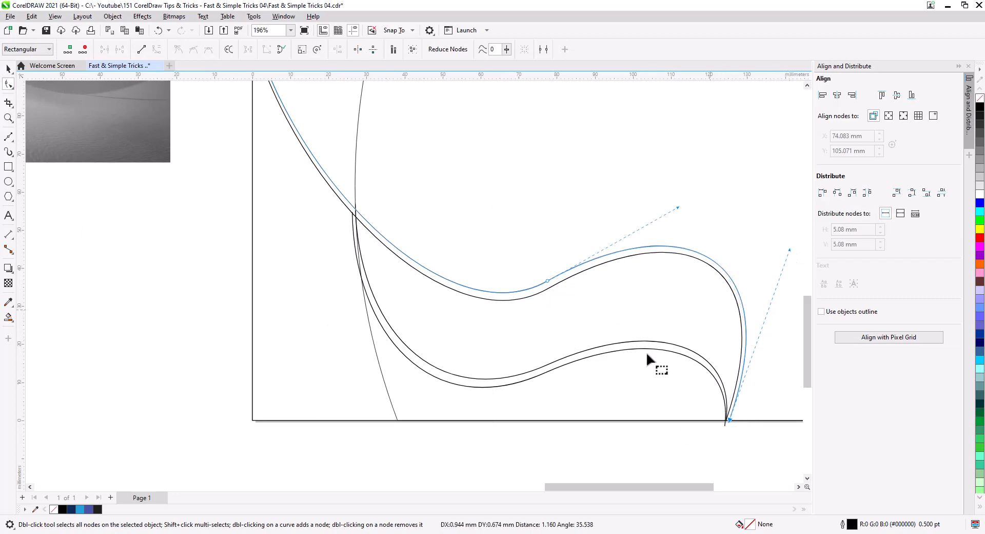
- Raise the duplicate's upper end node beyond the original's end and adjust its handle to even the gap between them
left_click_drag(519, 331, 497, 427)
left_click_drag(256, 226, 260, 295)
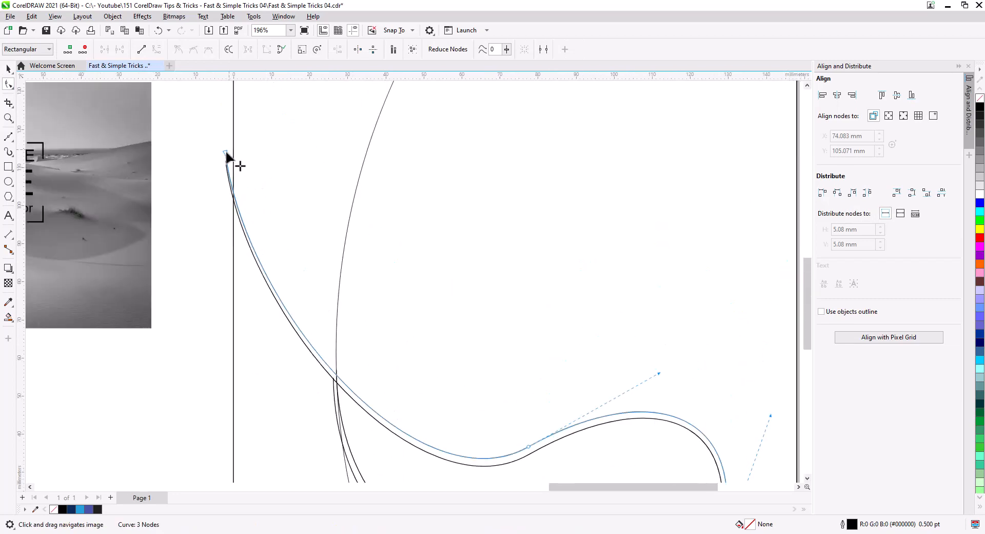
left_click_drag(225, 153, 227, 145)
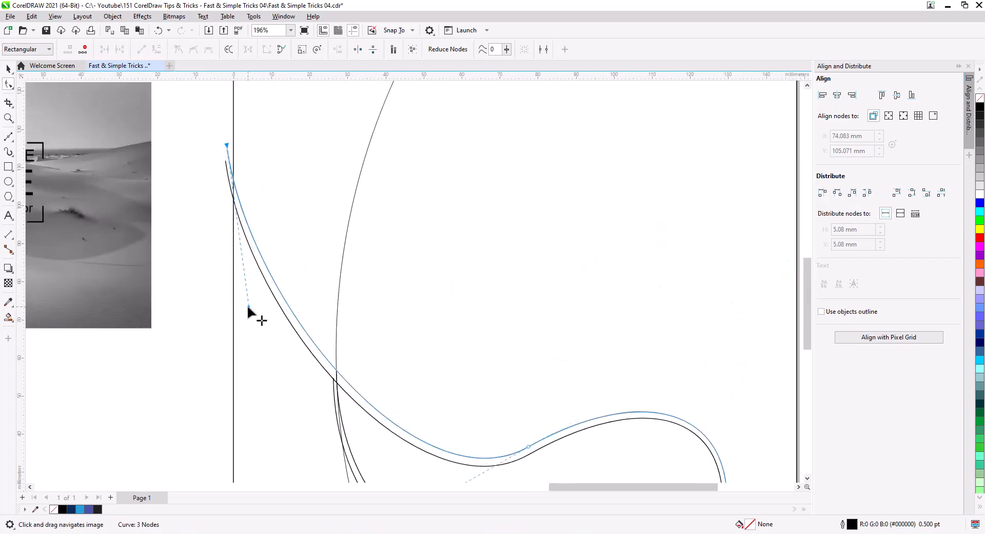
left_click_drag(247, 305, 248, 310)
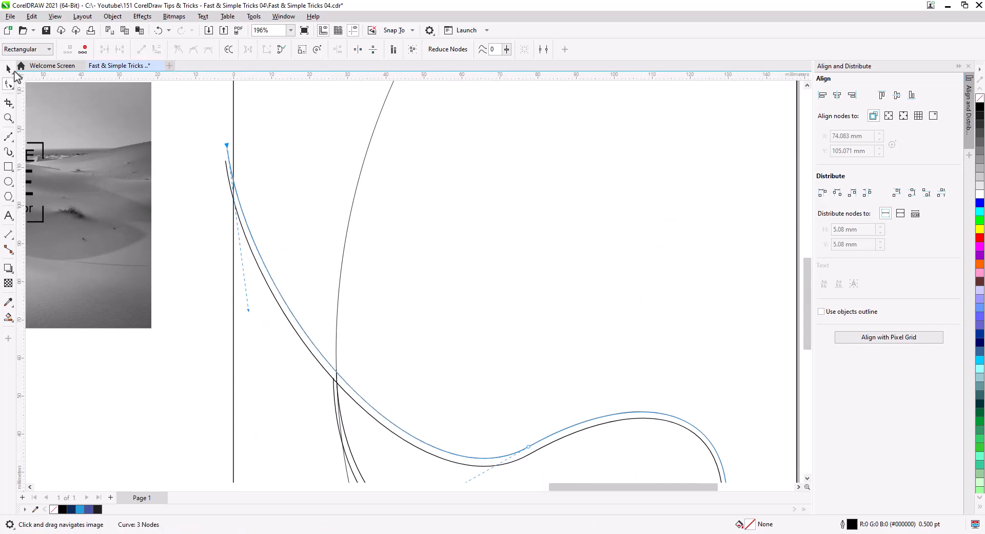
- Draw a straight Bézier line from the upper wavy curve's right-hand bend to the page's left edge near its upper corner
left_click(8, 139)
scroll(235, 385, "down", 1)
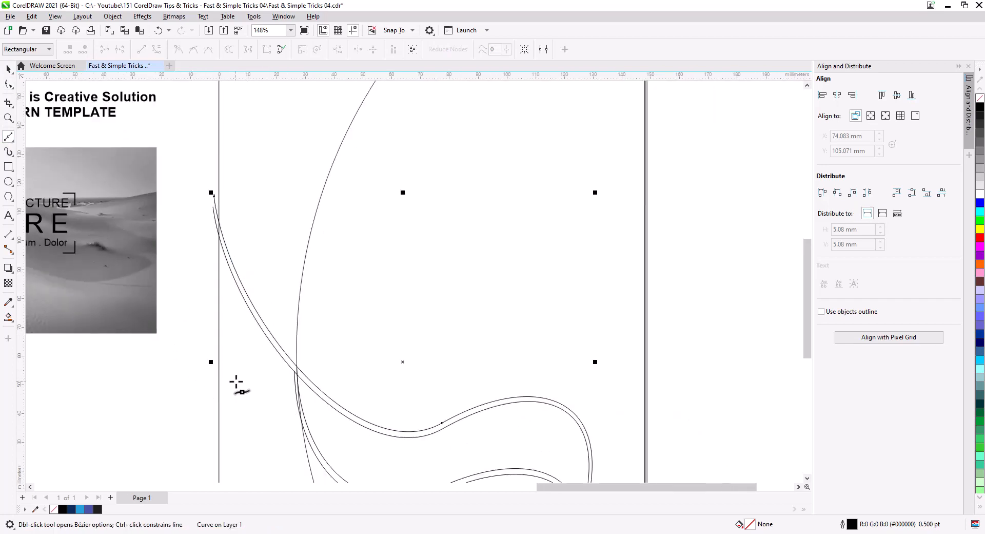
left_click(567, 408)
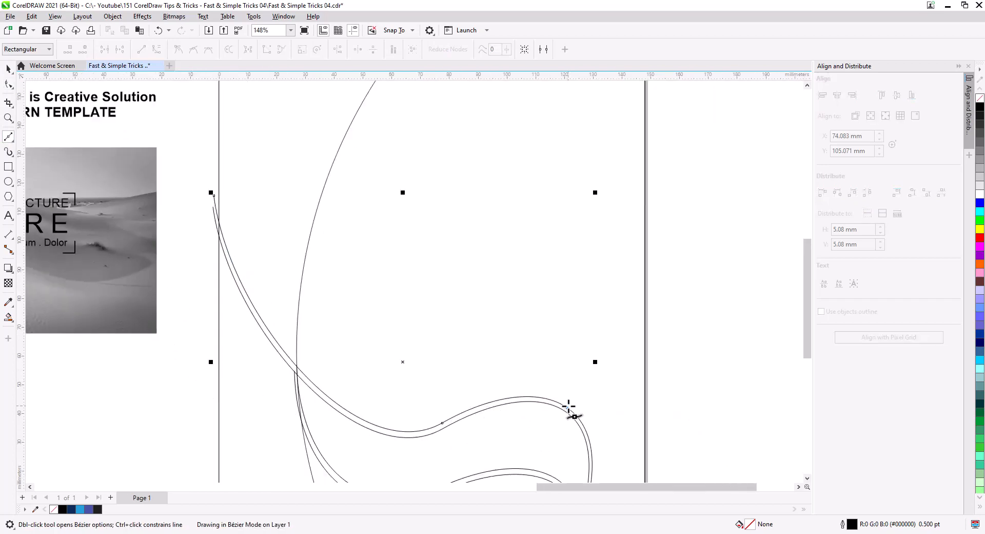
left_click_drag(274, 206, 258, 319)
left_click_drag(231, 163, 234, 261)
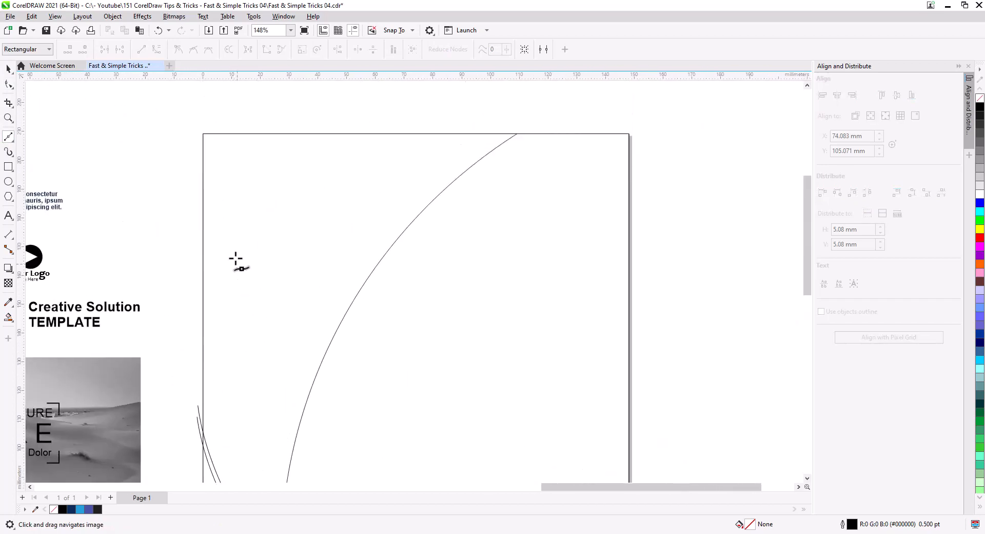
left_click(201, 208)
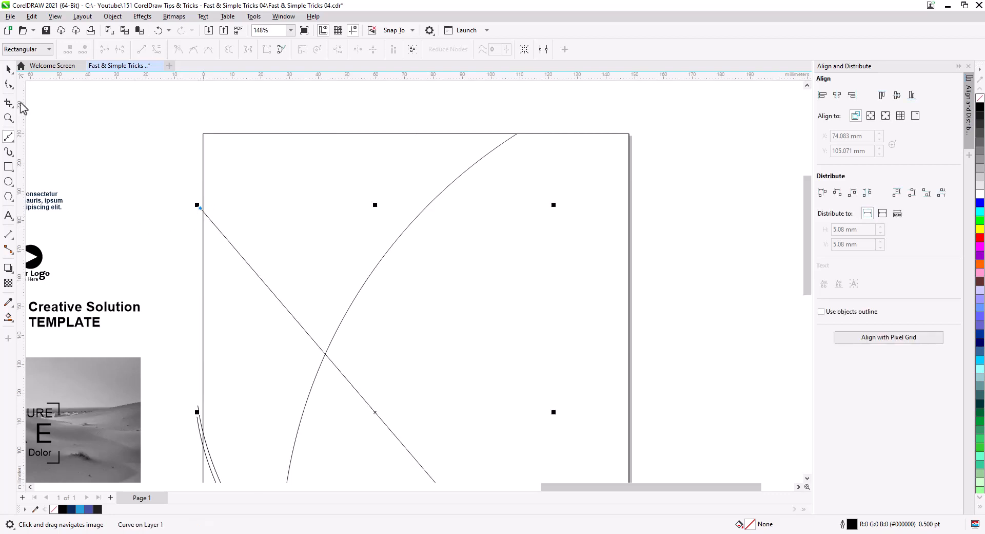
- Convert the straight diagonal line to a curve and bend it inward toward the page's lower-left corner
left_click(9, 84)
left_click_drag(323, 342, 303, 202)
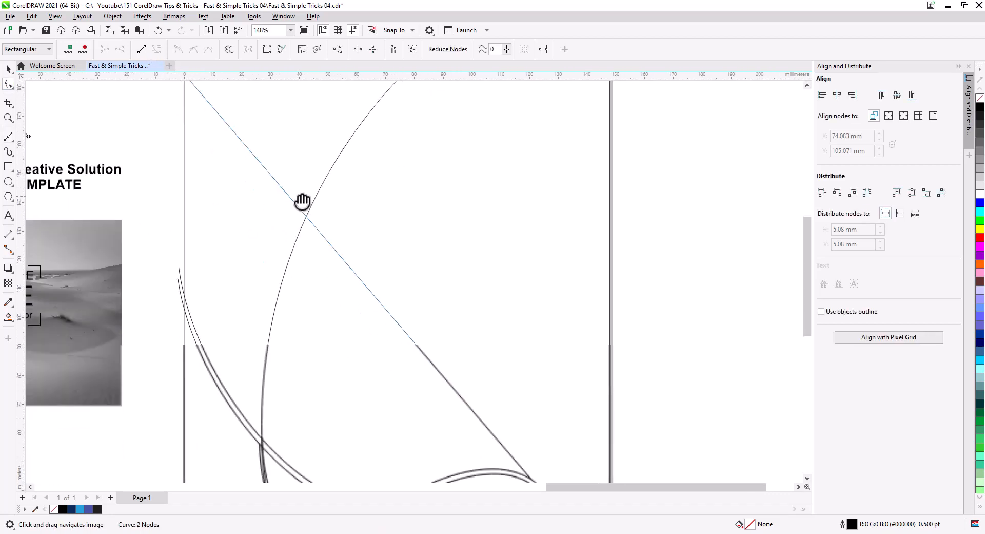
scroll(335, 266, "down", 1)
key("ctrl+a")
key("ctrl+q")
left_click_drag(340, 260, 326, 289)
left_click_drag(466, 405, 465, 403)
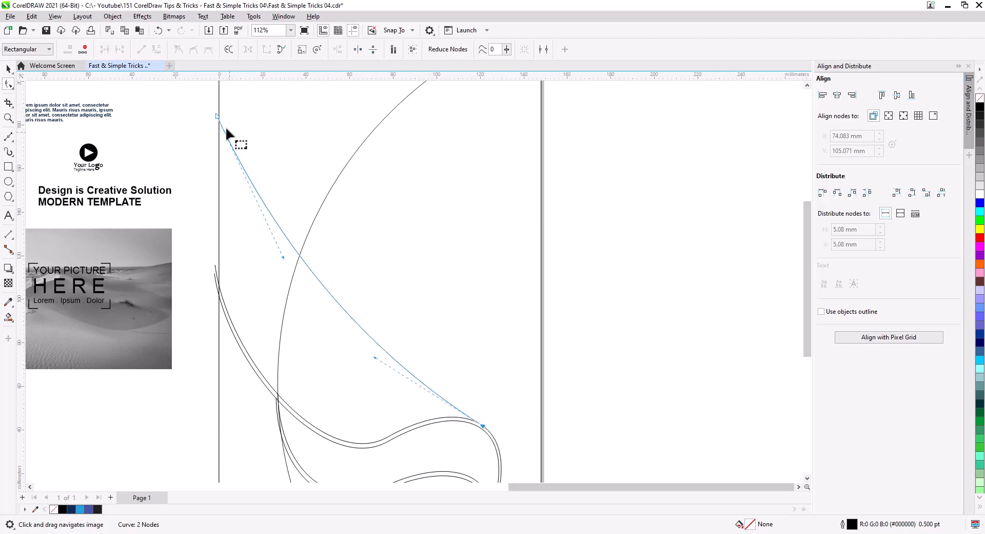
- Move the diagonal curve's upper end node past the page's left edge and steepen its handle
left_click_drag(236, 117, 228, 185)
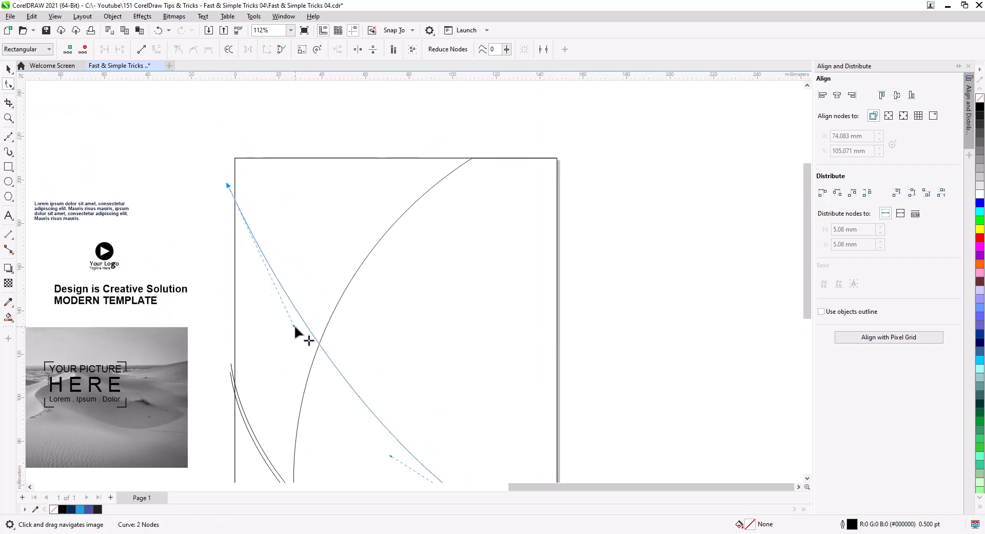
left_click_drag(294, 325, 281, 353)
left_click_drag(372, 395, 340, 222)
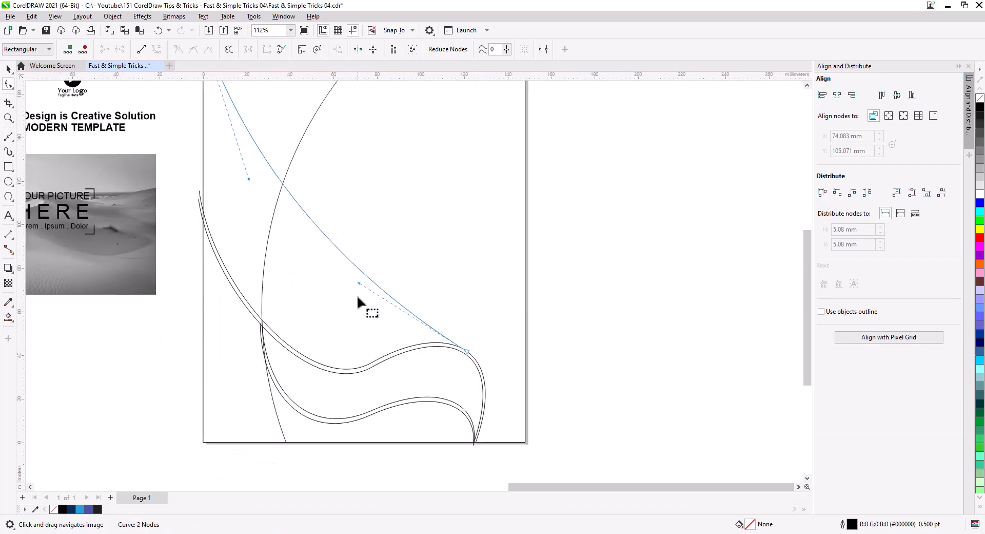
- Smart-fill the region between the diagonal curve, the arc and the upper wavy curve with blue (C84 M78 Y0 K0) and a hairline outline
left_click(9, 68)
left_click(149, 388)
scroll(322, 379, "up", 2)
left_click_drag(325, 385, 325, 404)
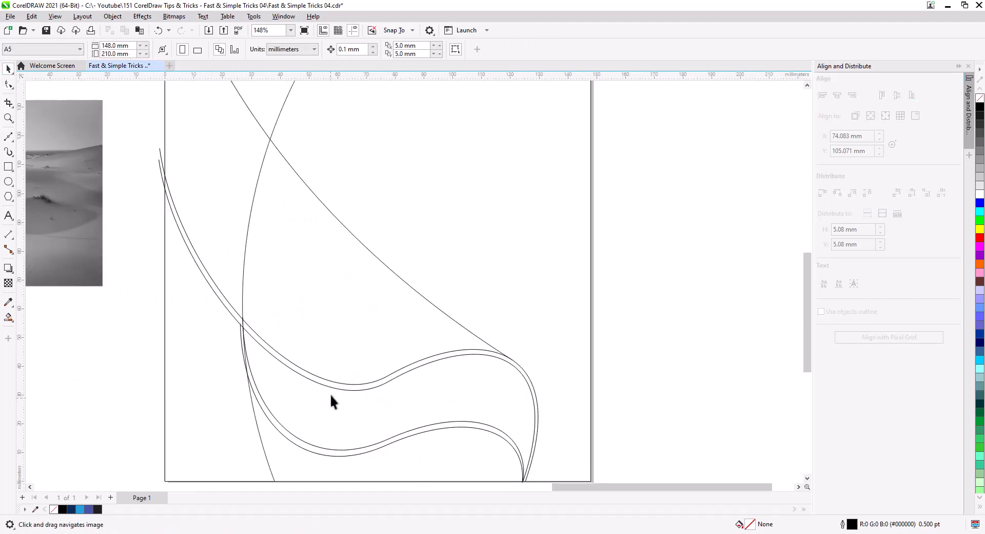
left_click_drag(343, 338, 342, 365)
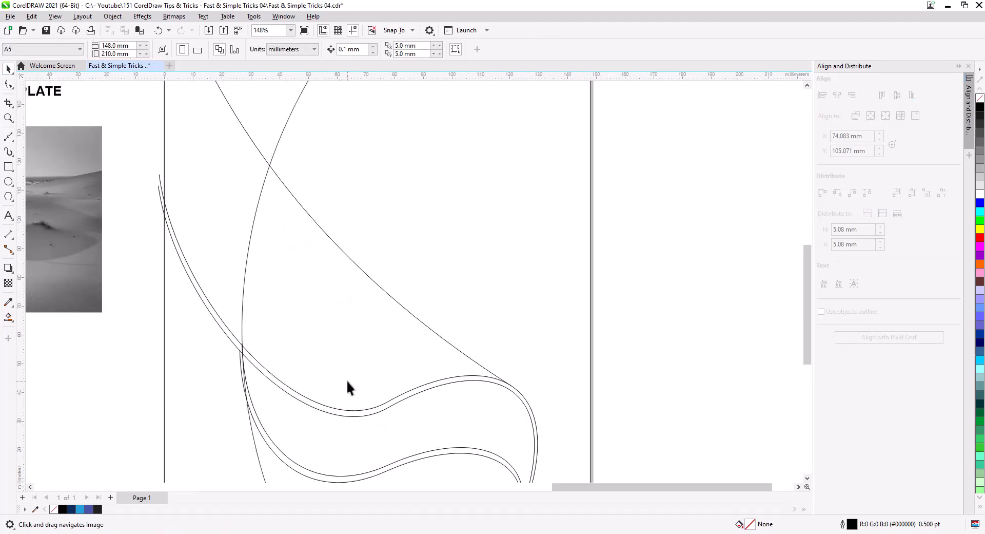
left_click(9, 317)
left_click(305, 311)
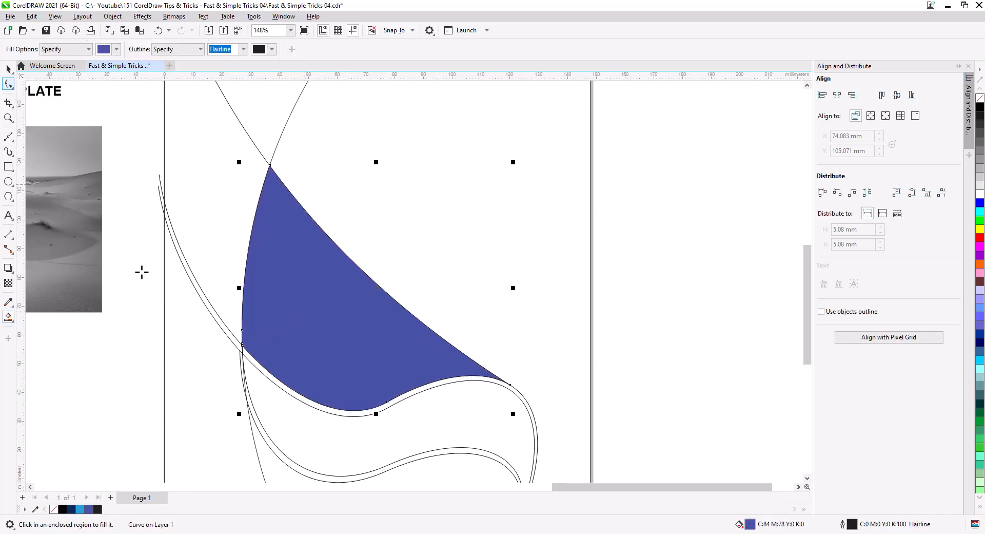
left_click(9, 68)
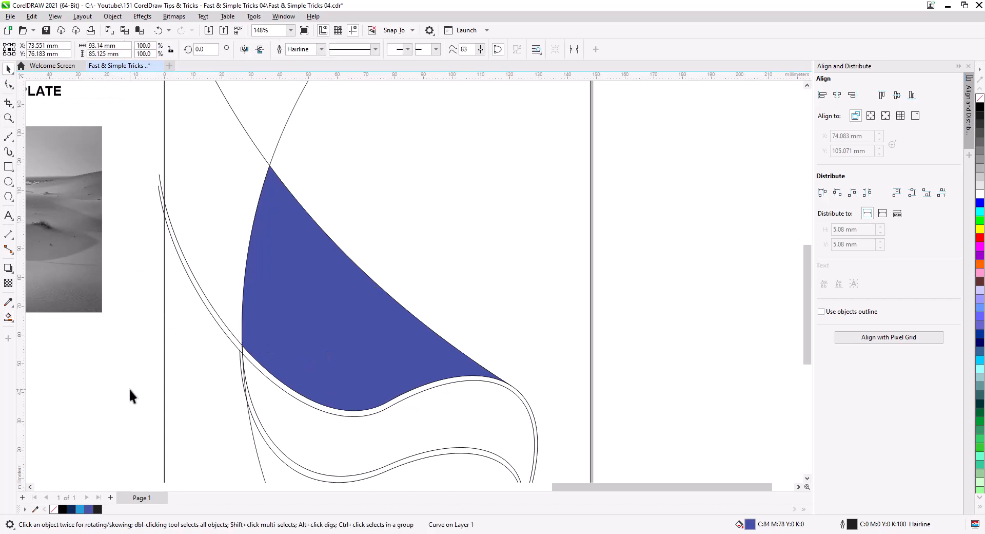
left_click(128, 388)
- Smart-fill both pieces of the narrow band between the two upper wavy curves with dark blue (C100 M93 Y13 K40) and a hairline outline
left_click(210, 307)
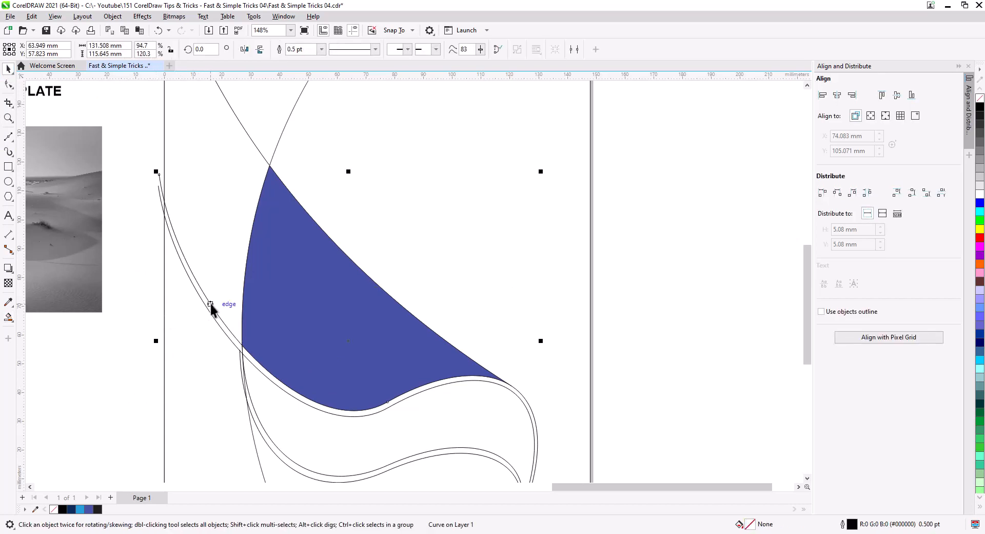
left_click_drag(246, 386, 239, 293)
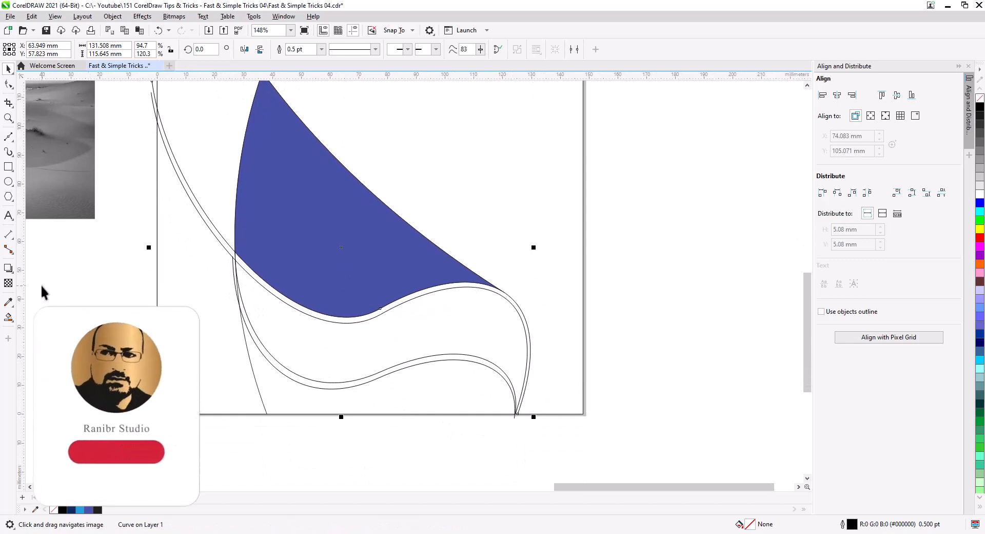
left_click(7, 318)
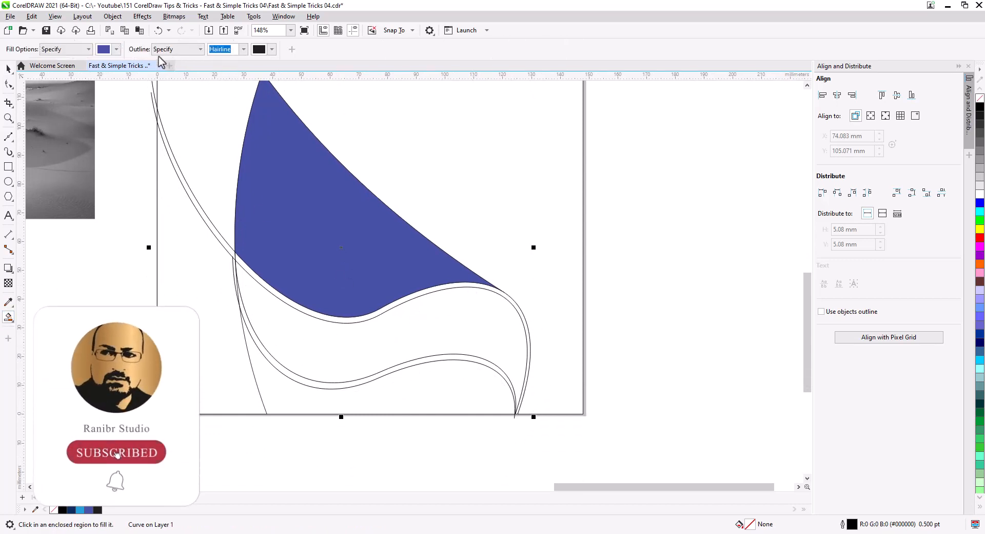
left_click(117, 48)
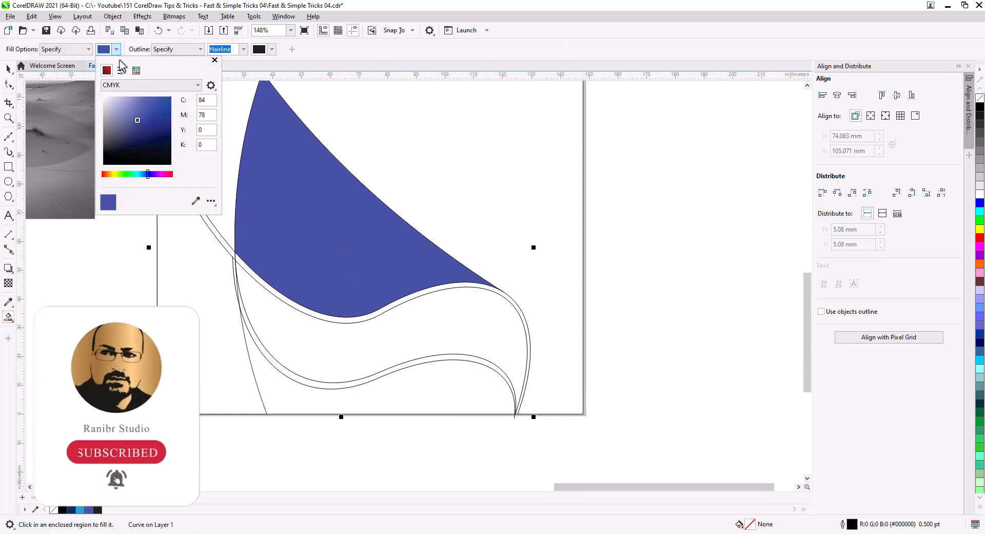
left_click(161, 132)
left_click(527, 380)
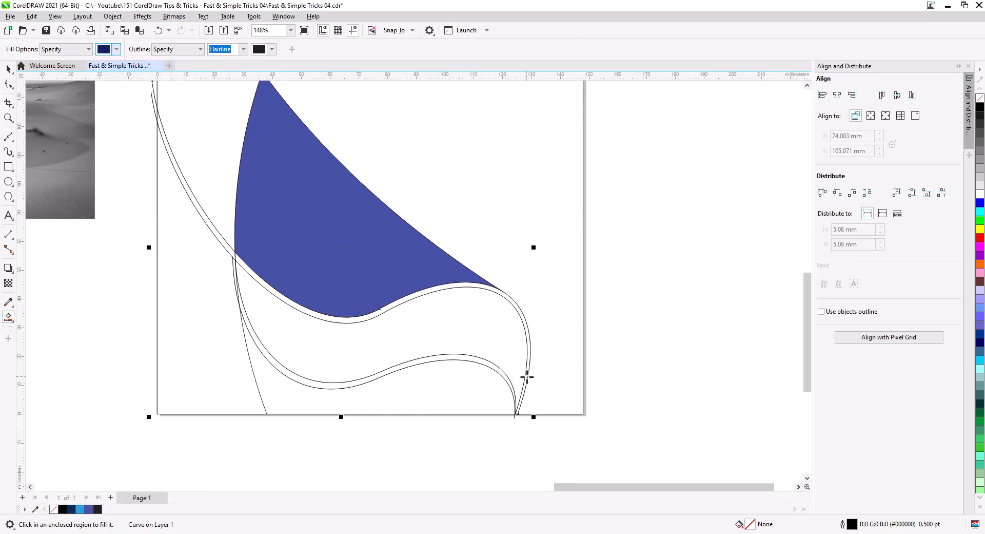
left_click(527, 376)
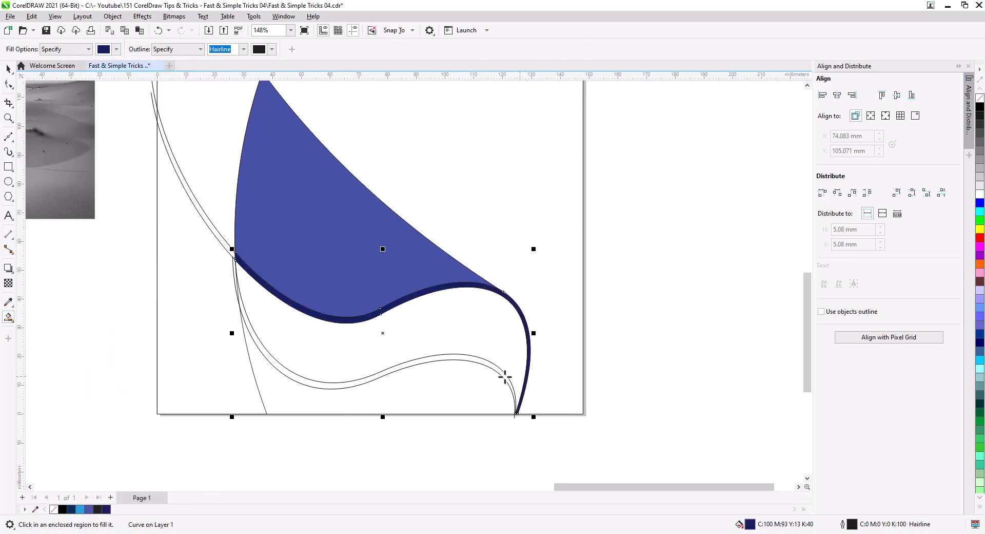
left_click(221, 239)
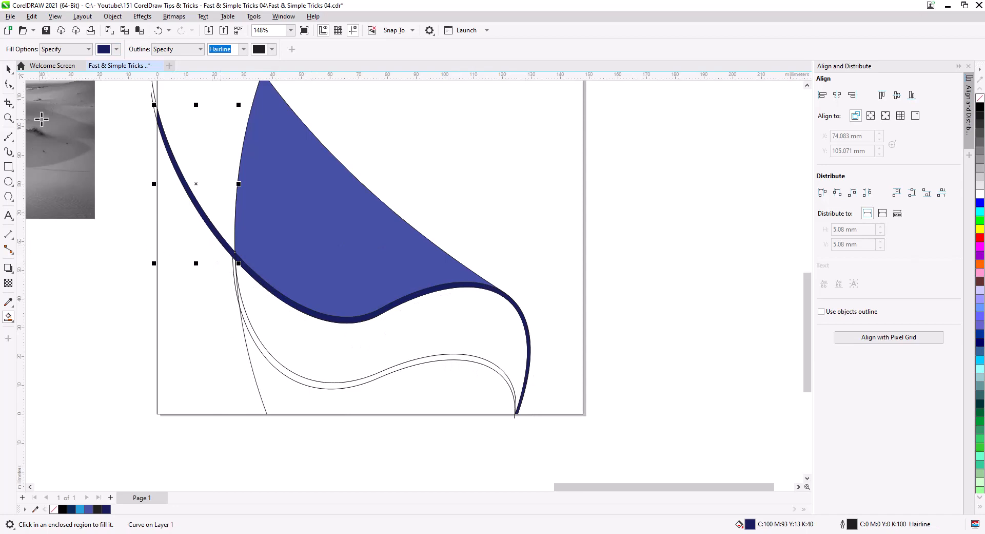
- Try to smart-fill the region between the page's left edge, the arc and the diagonal curve with dark blue
left_click_drag(41, 120, 51, 249)
left_click(204, 195)
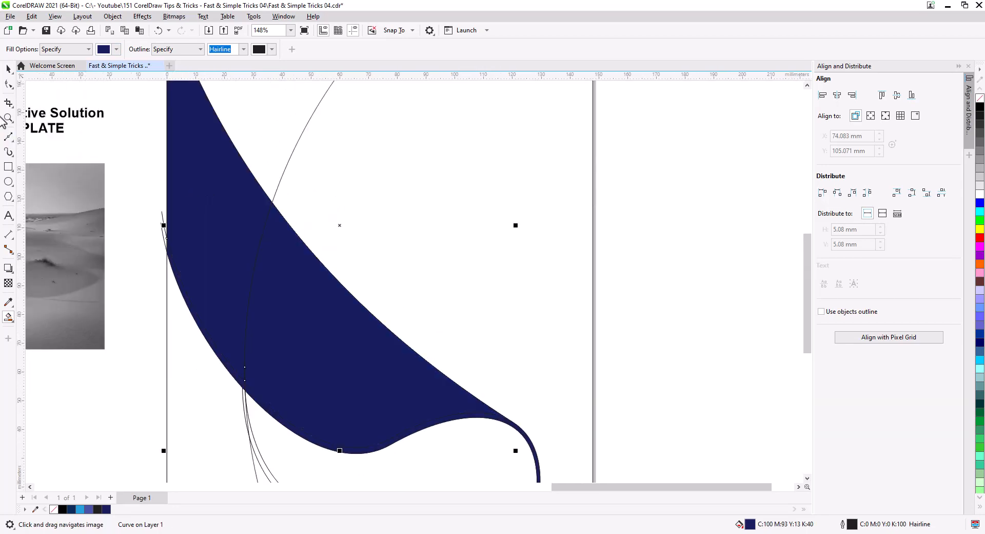
- Join the two dark blue pieces of the upper wavy band into one curve and fill it with orange
left_click(8, 69)
left_click_drag(215, 352, 192, 252)
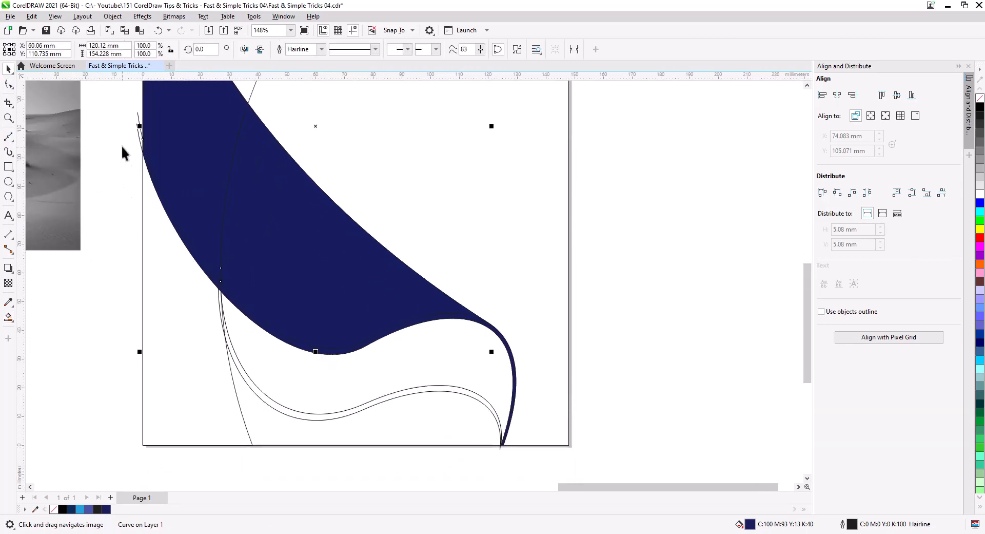
left_click_drag(122, 134, 279, 308)
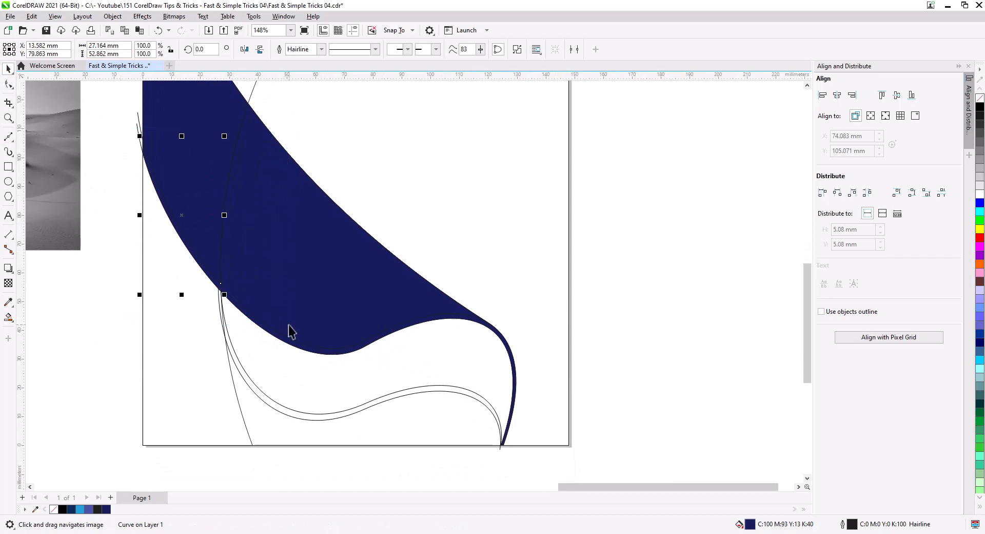
left_click(314, 352, "shift")
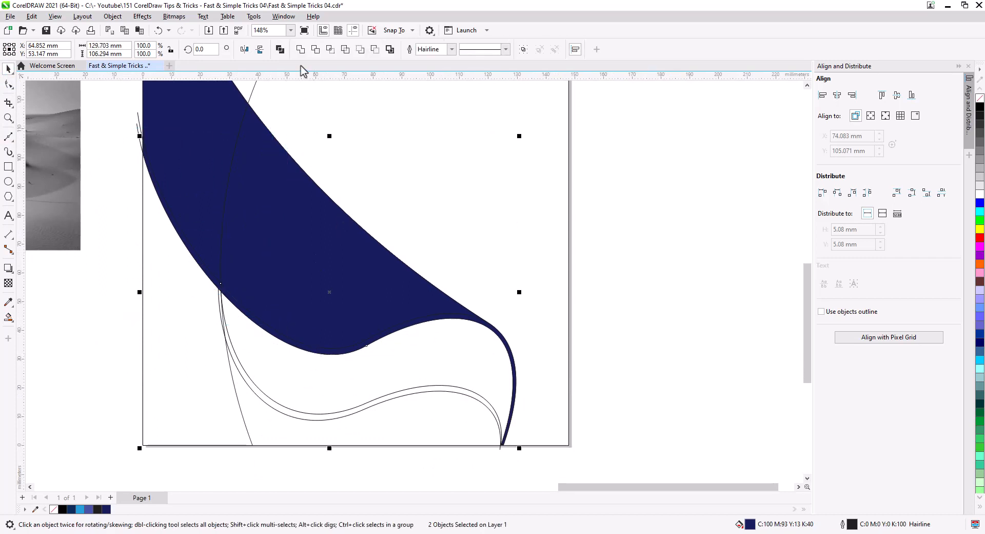
key("ctrl+l")
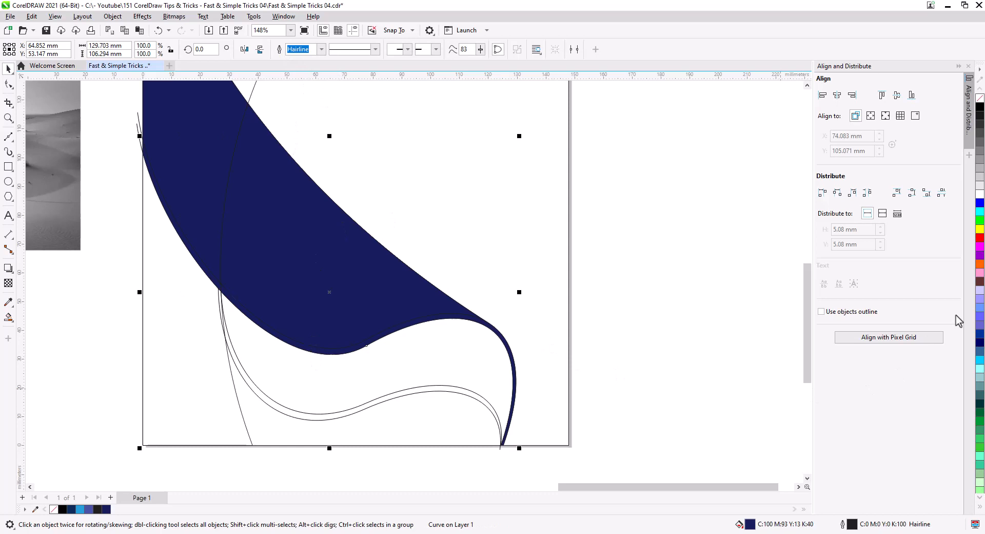
right_click(980, 264)
left_click(561, 340)
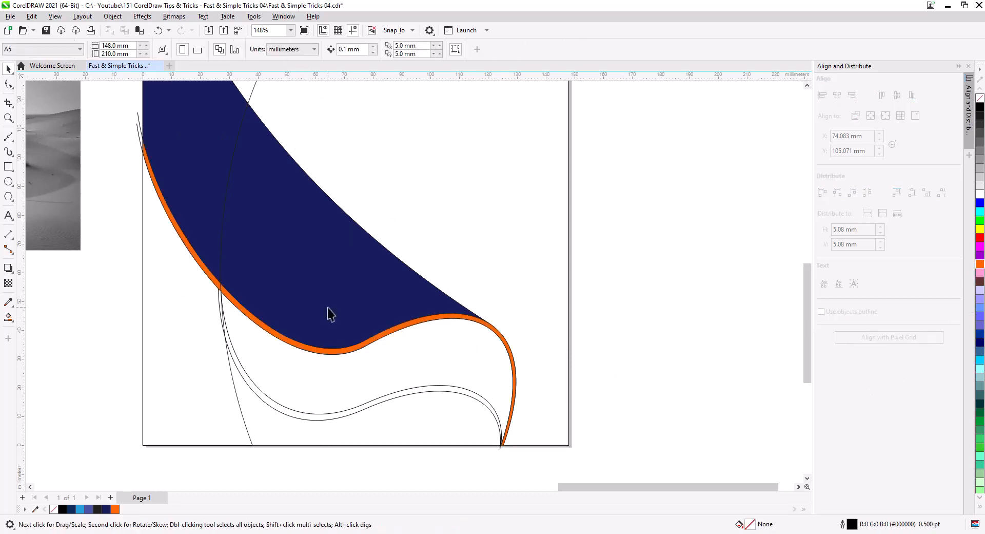
- Delete the large dark blue shape covering the area above the orange band
left_click(319, 281)
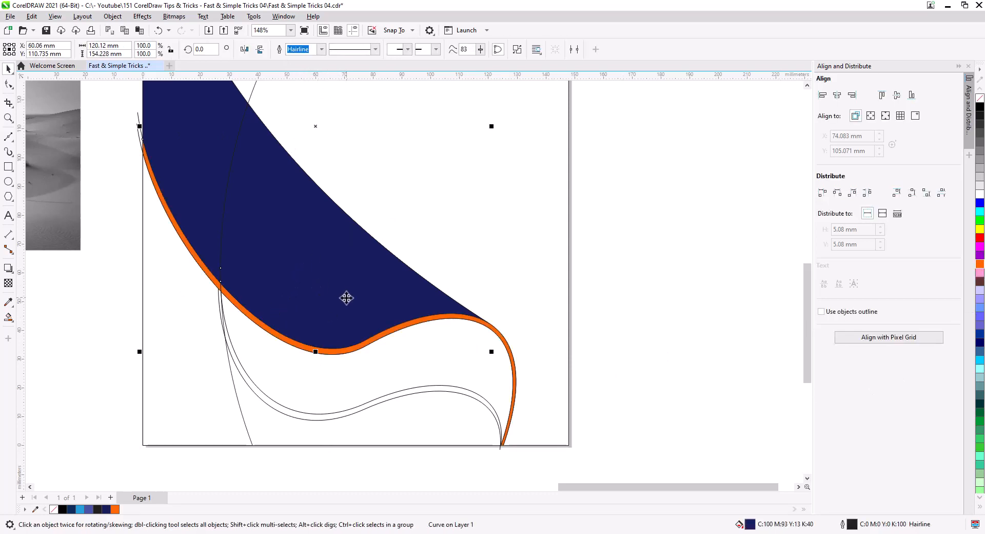
left_click_drag(333, 276, 403, 336)
key("Delete")
- Bring the large arc crossing the diagonal curve to the front of the page
left_click(275, 229)
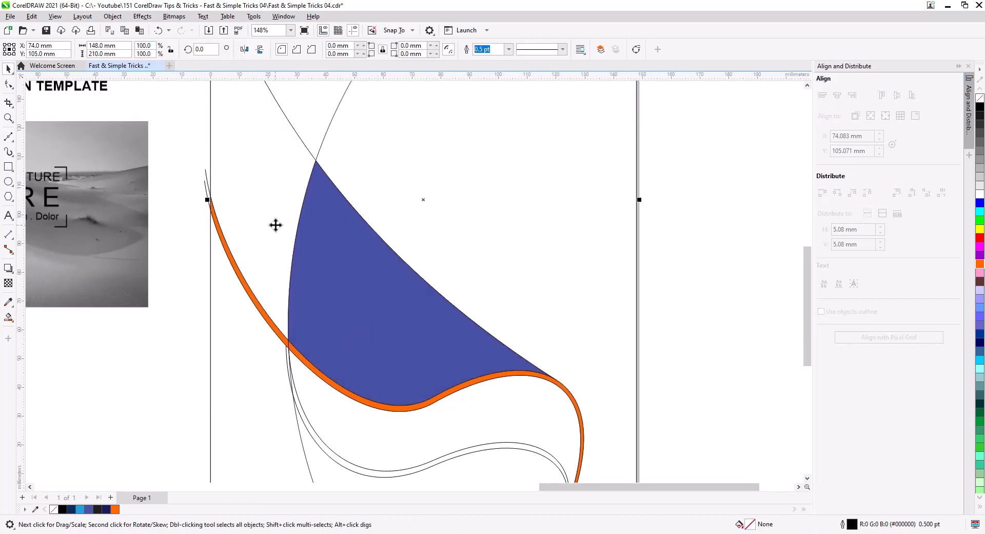
left_click_drag(275, 224, 304, 247)
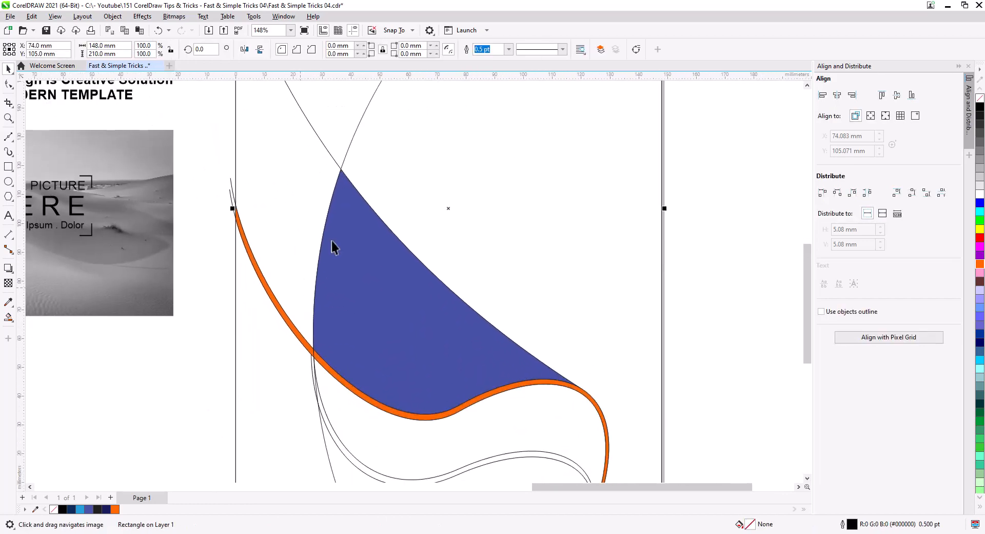
left_click(359, 127)
left_click(358, 129)
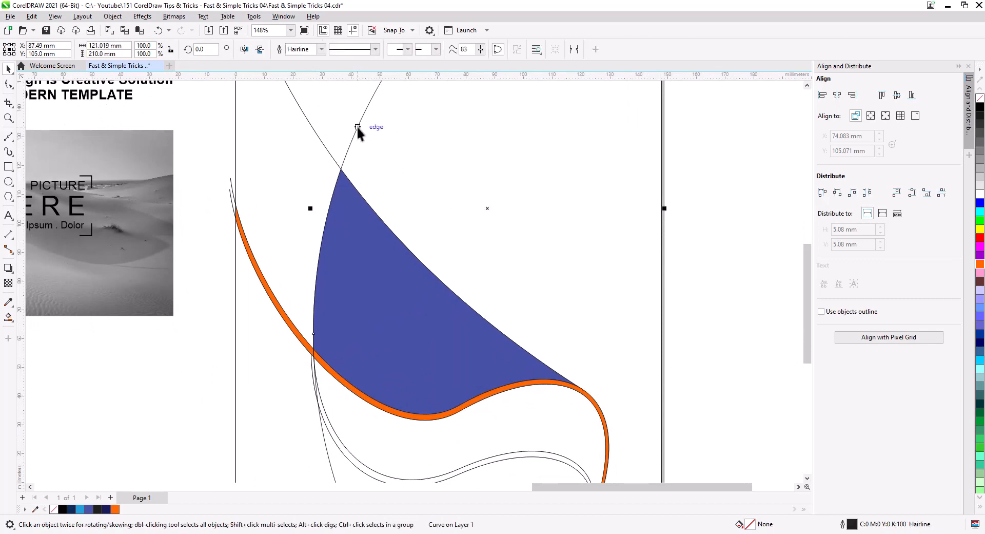
right_click(357, 129)
mouse_move(388, 202)
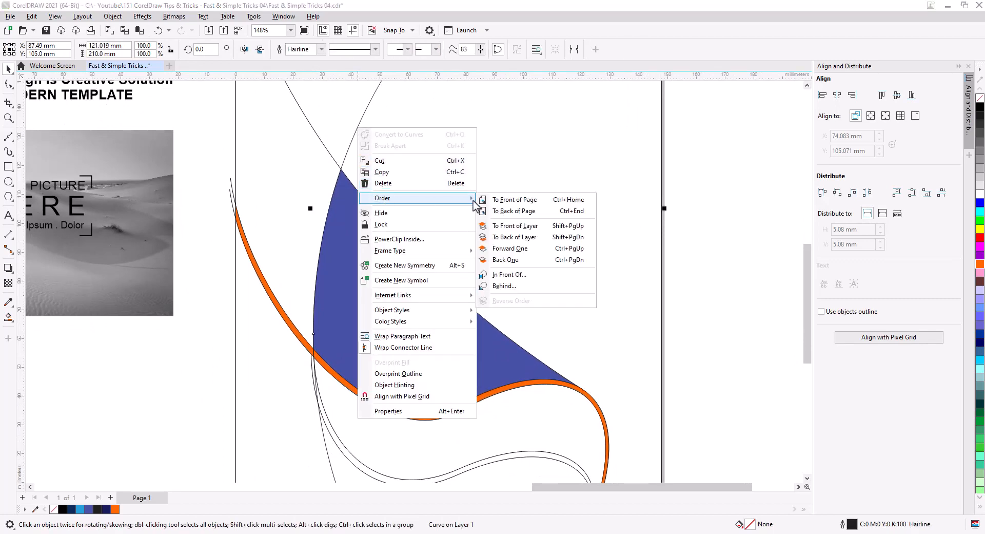
left_click(518, 199)
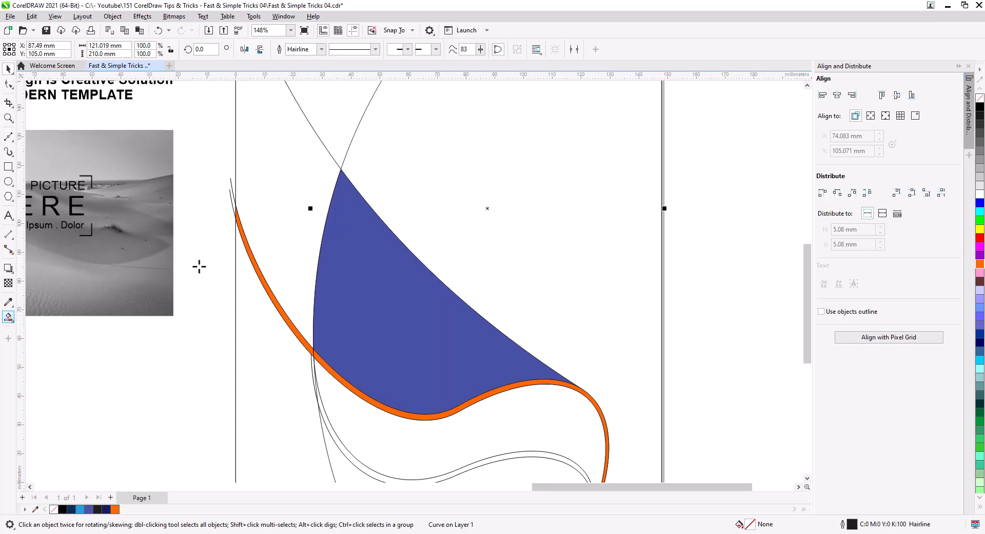
- Smart-fill the region between the page's left edge, the diagonal curve, the arc and the orange band with dark blue
left_click(275, 198)
left_click(7, 69)
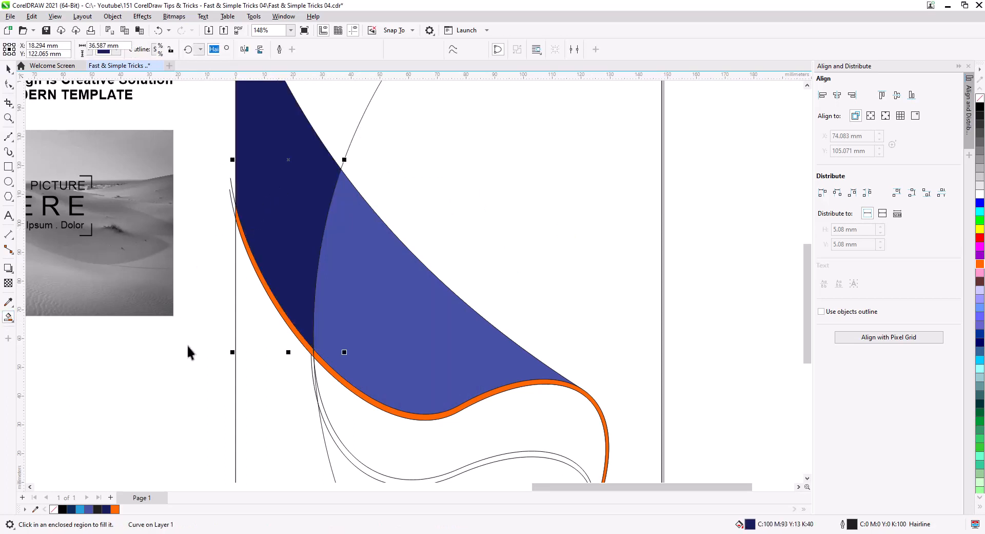
left_click(222, 391)
- Draw a straight Bézier line from the lower wavy curve's right-hand bend up to the lower edge of the orange band
left_click_drag(236, 401, 199, 264)
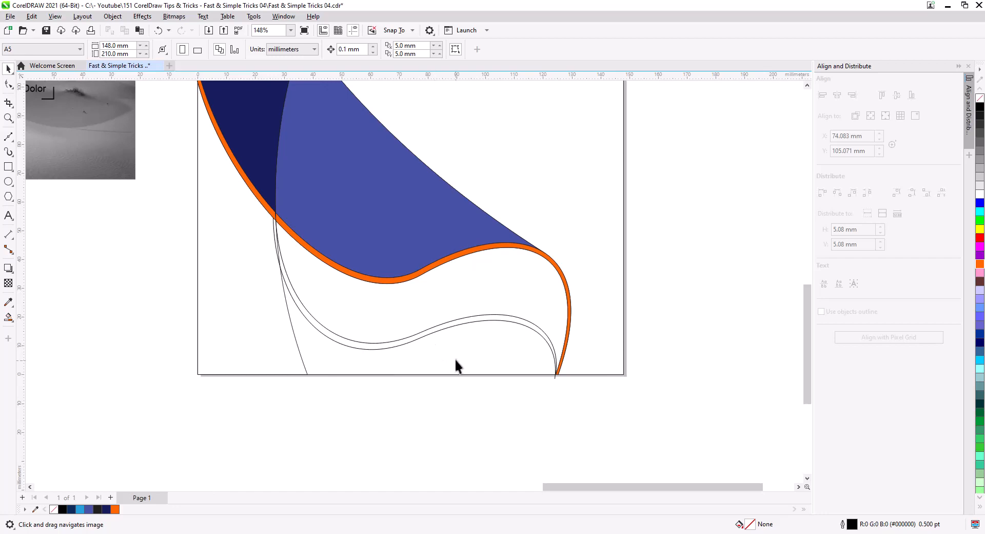
left_click(9, 136)
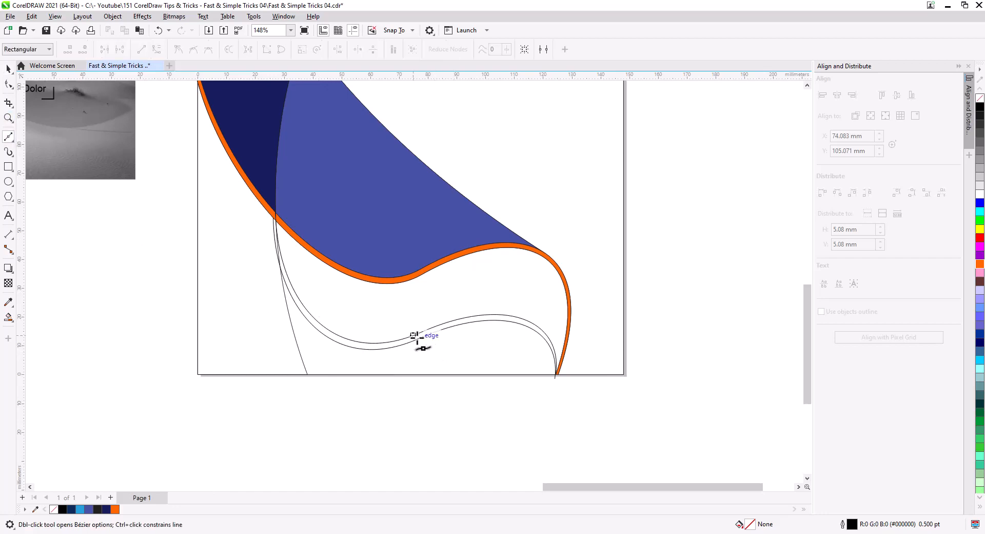
left_click(538, 325)
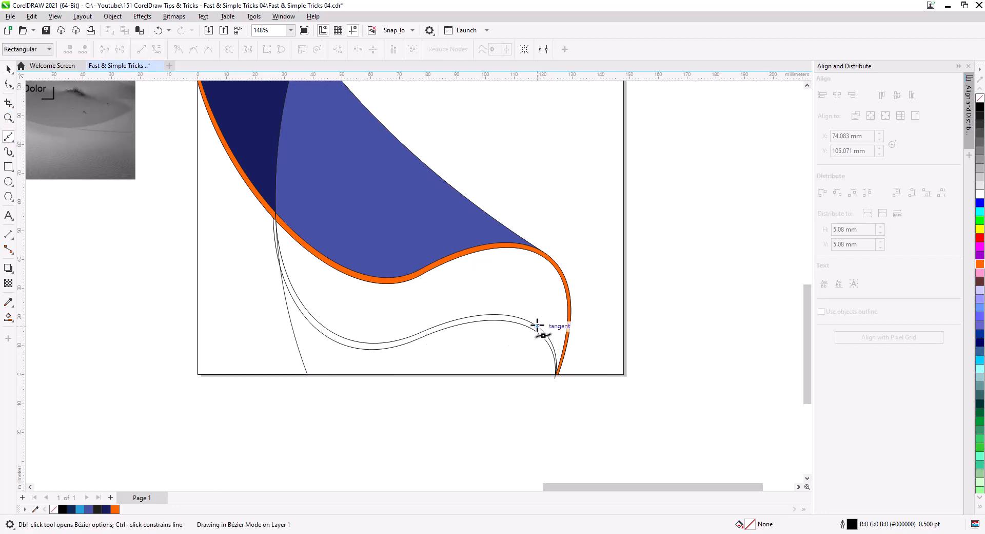
left_click(444, 259)
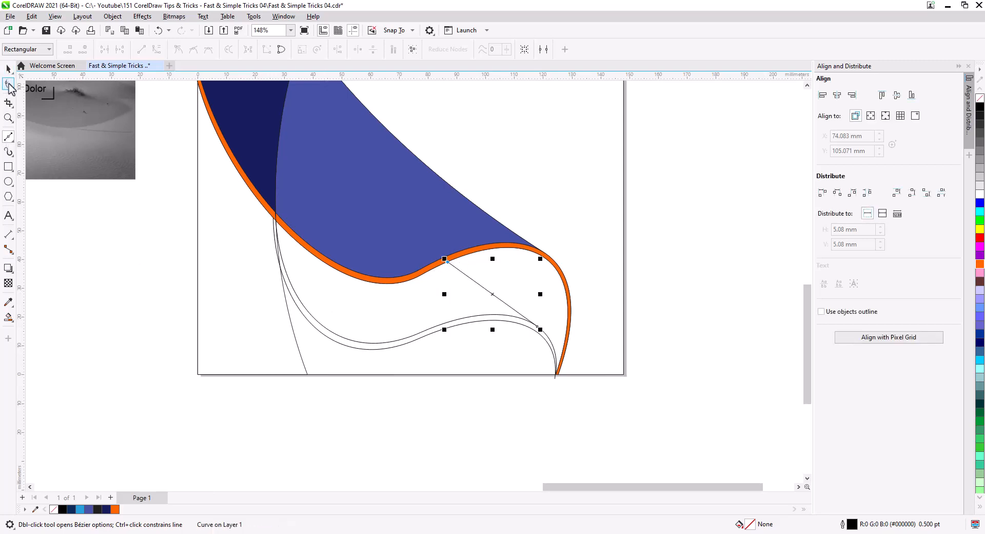
- Bend the new line into a gentle S-curve by adjusting the control handles at both of its ends
left_click(8, 84)
scroll(548, 326, "up", 1)
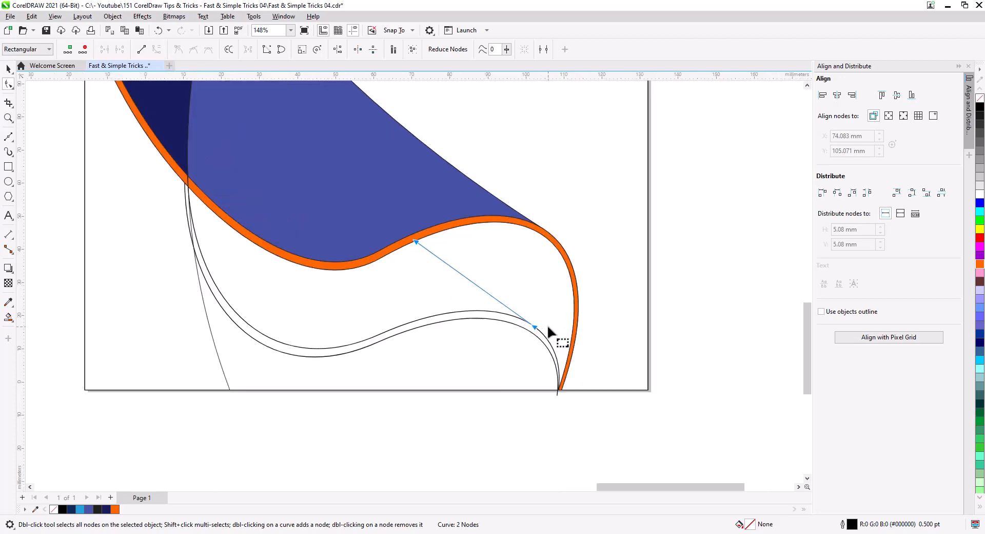
scroll(547, 324, "up", 2)
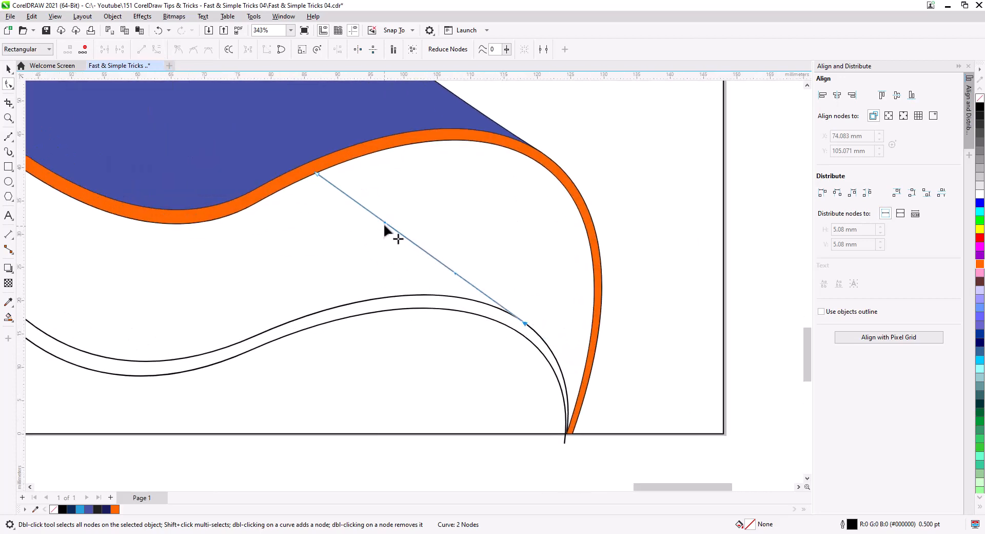
left_click_drag(385, 226, 354, 238)
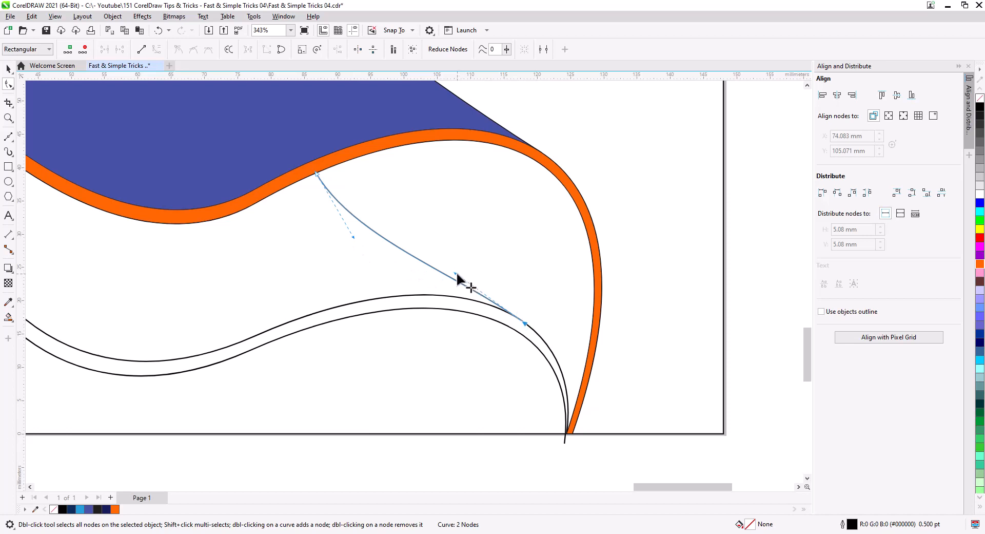
left_click_drag(457, 273, 467, 275)
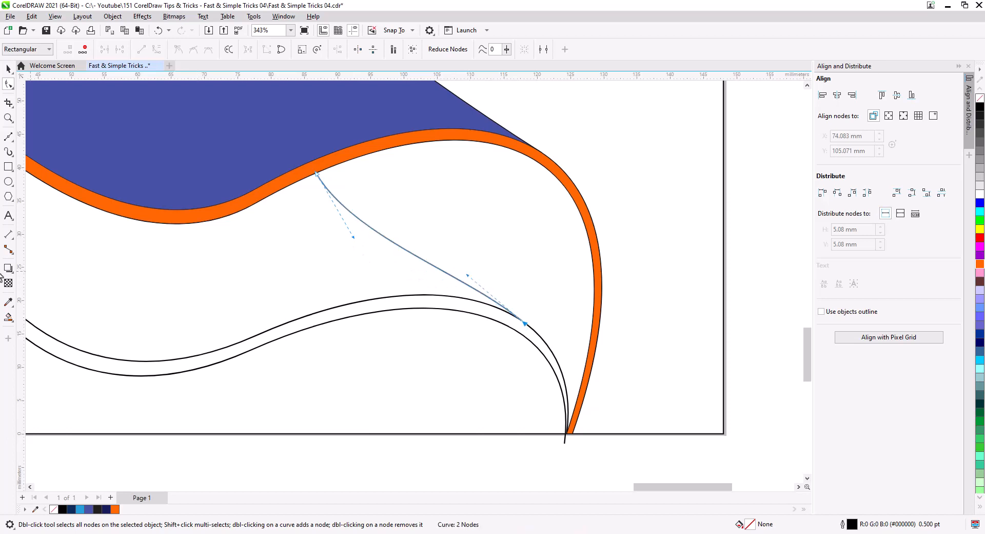
- Smart-fill the region between the S-curve, the orange band and the lower wavy curve with dark blue, and delete the S-curve line
left_click(8, 318)
left_click(447, 242)
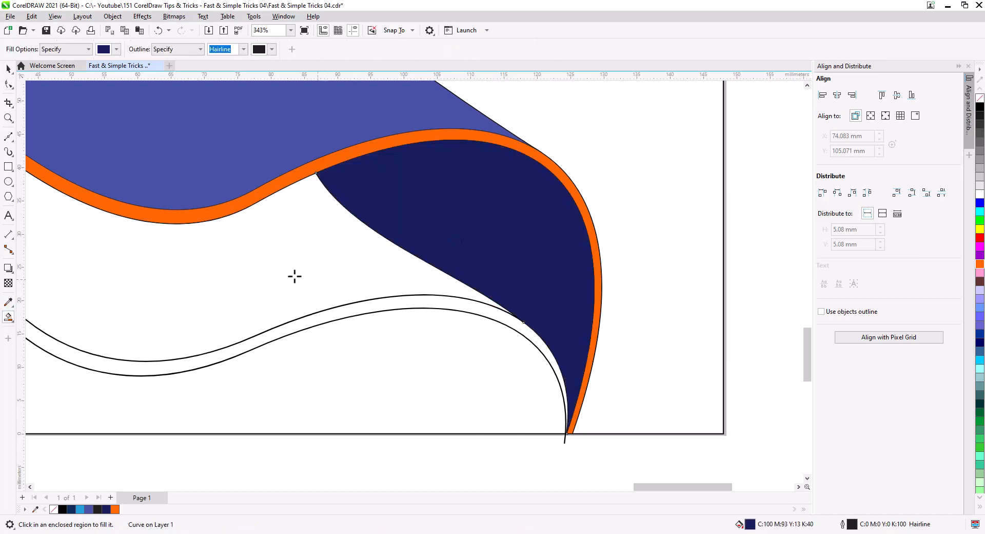
left_click(8, 69)
key("space")
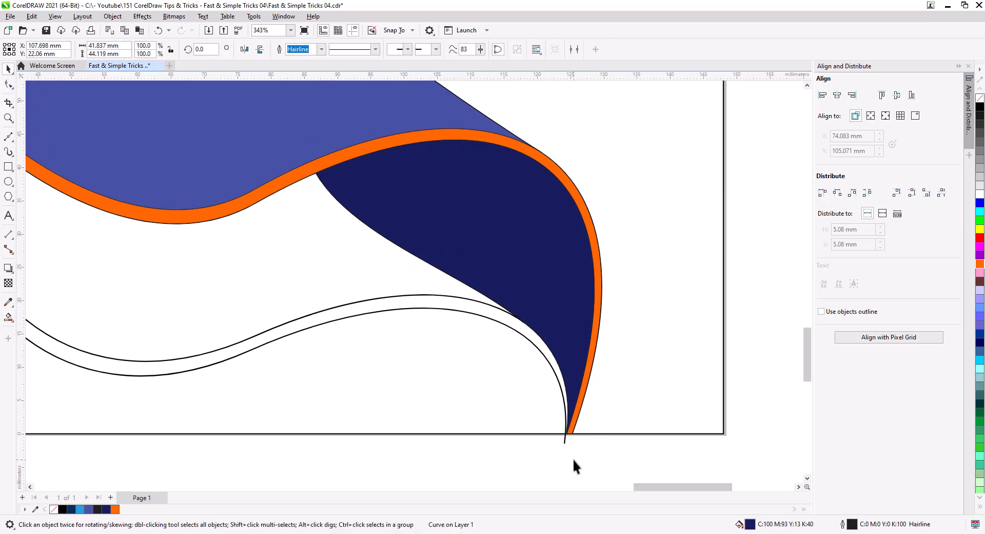
left_click_drag(581, 458, 287, 153)
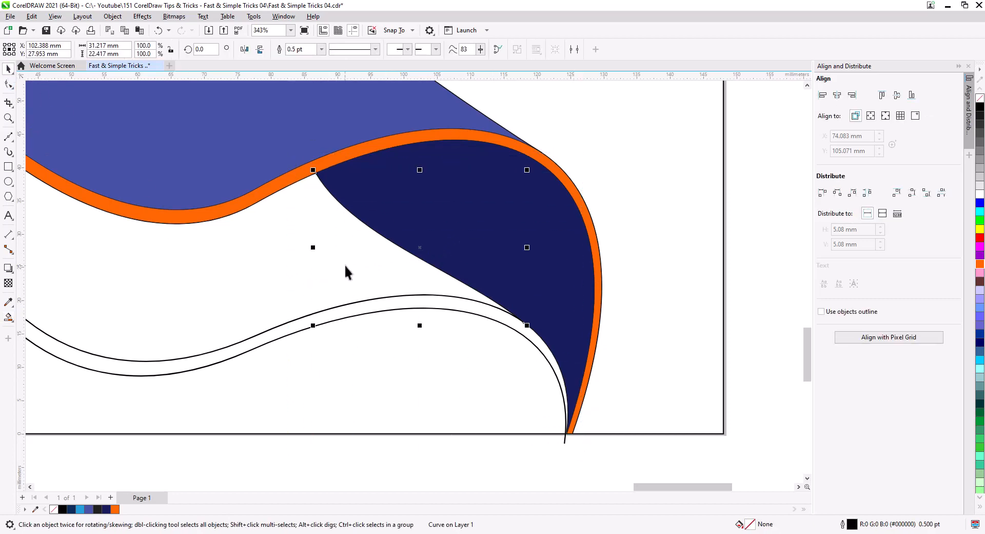
key("Delete")
- Smart-fill both pieces of the narrow band between the two lower wavy curves with dark blue and a hairline outline
scroll(363, 328, "down", 1)
left_click_drag(368, 367, 458, 377)
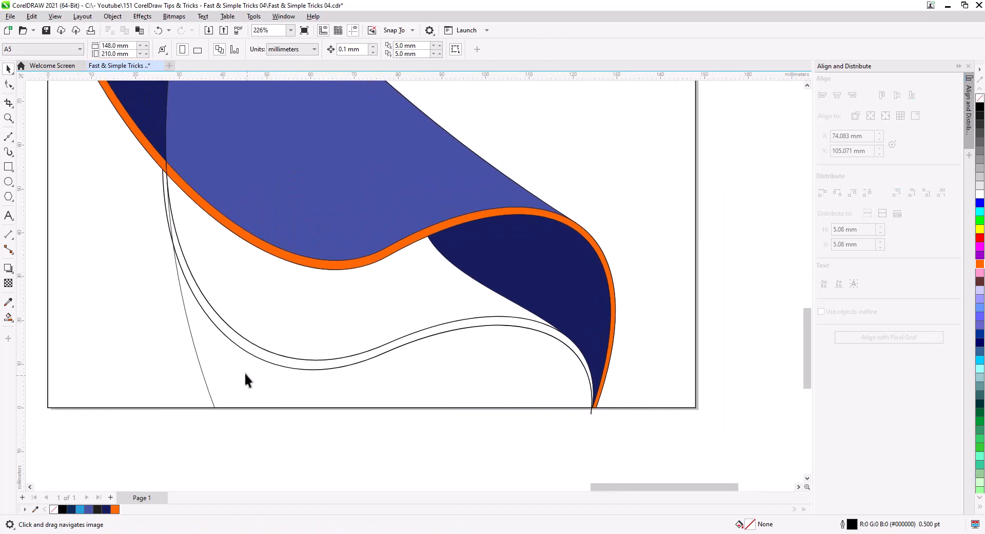
left_click(8, 317)
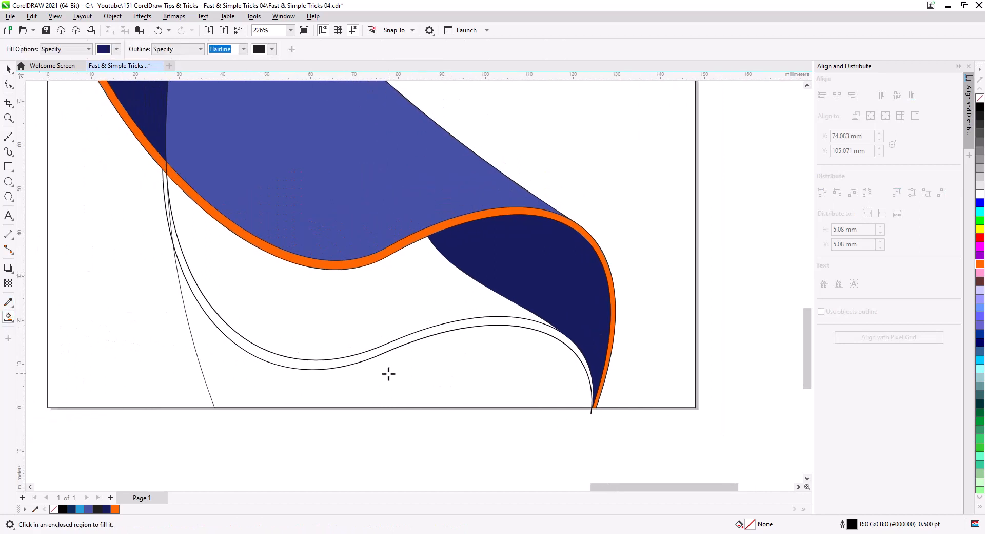
left_click(485, 325)
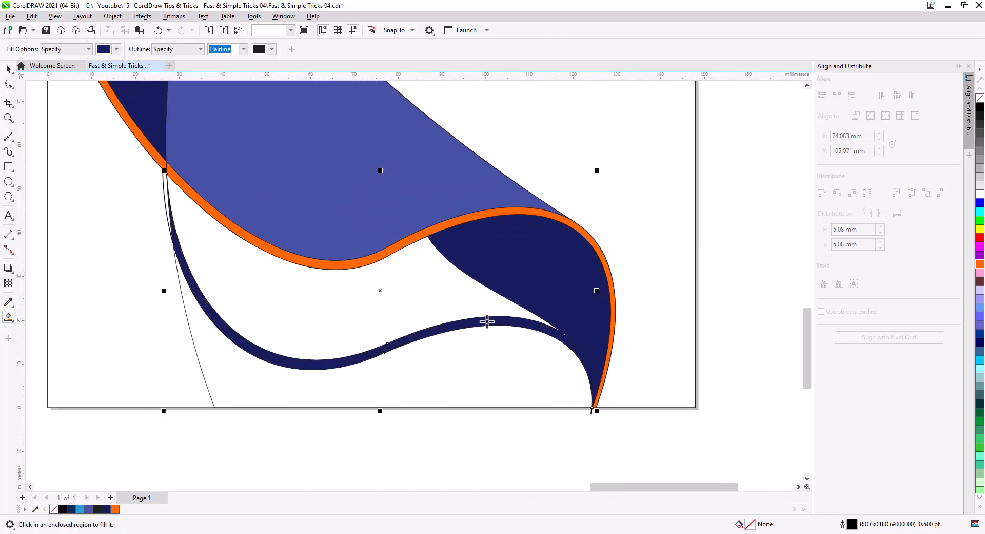
left_click(165, 202)
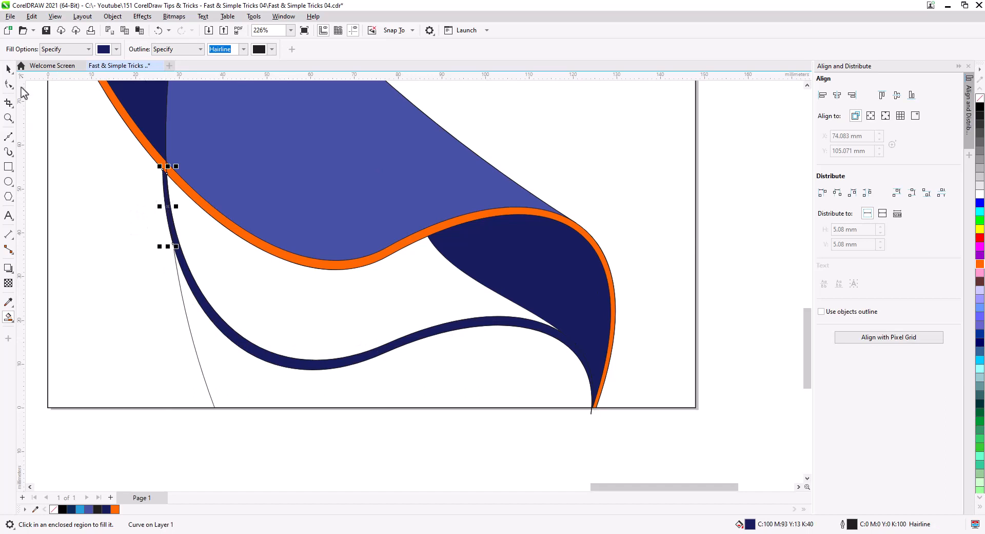
- Weld the two dark blue pieces of the narrow lower band into one curve
key("space")
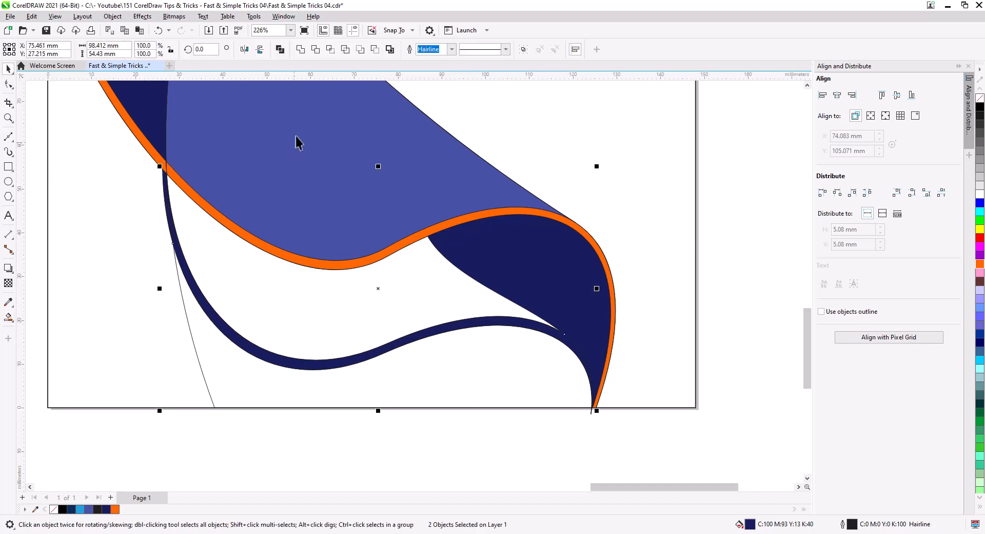
left_click(300, 50)
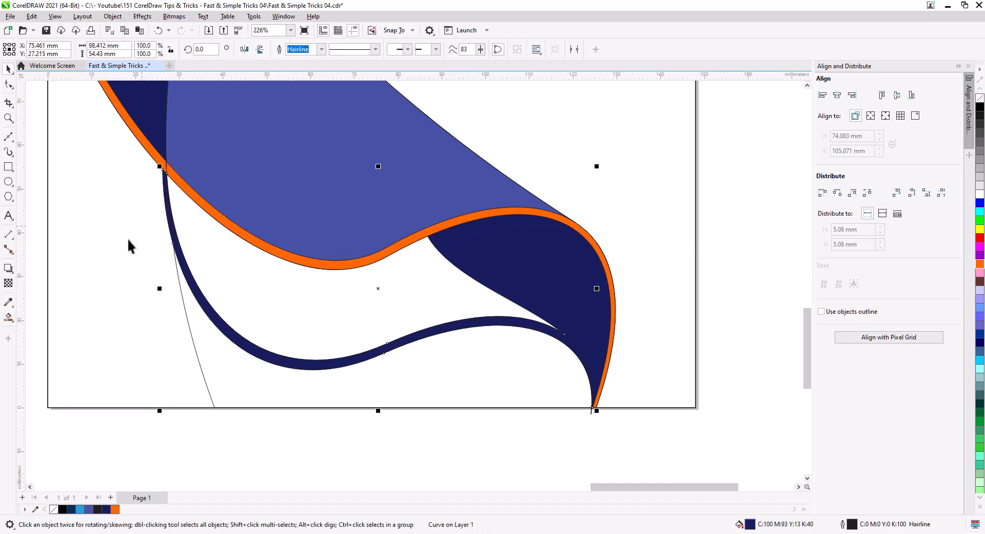
left_click(233, 445)
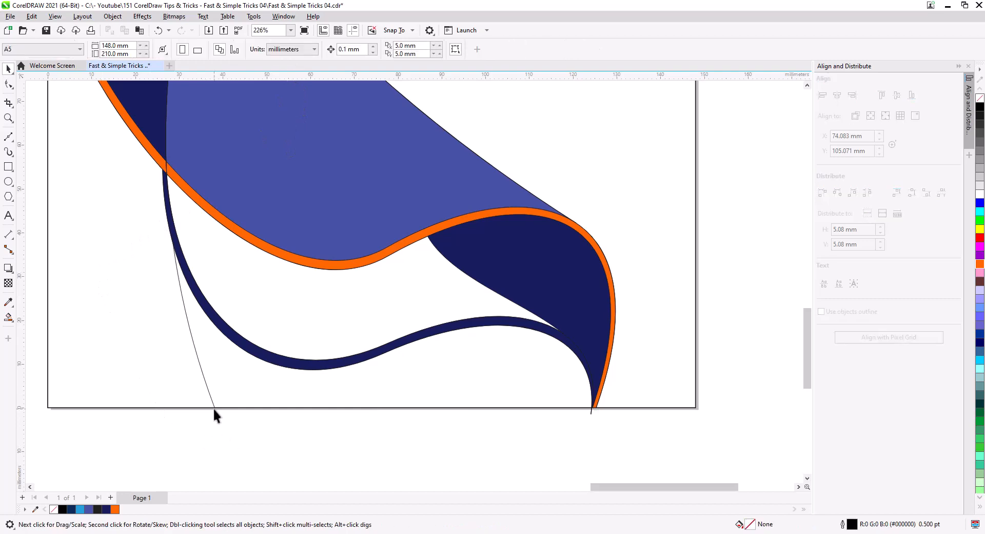
- Smart-fill the region between the orange band and the narrow dark blue band with green (C95 M30 Y100 K21) and a hairline outline
scroll(217, 421, "down", 2)
scroll(278, 432, "down", 2)
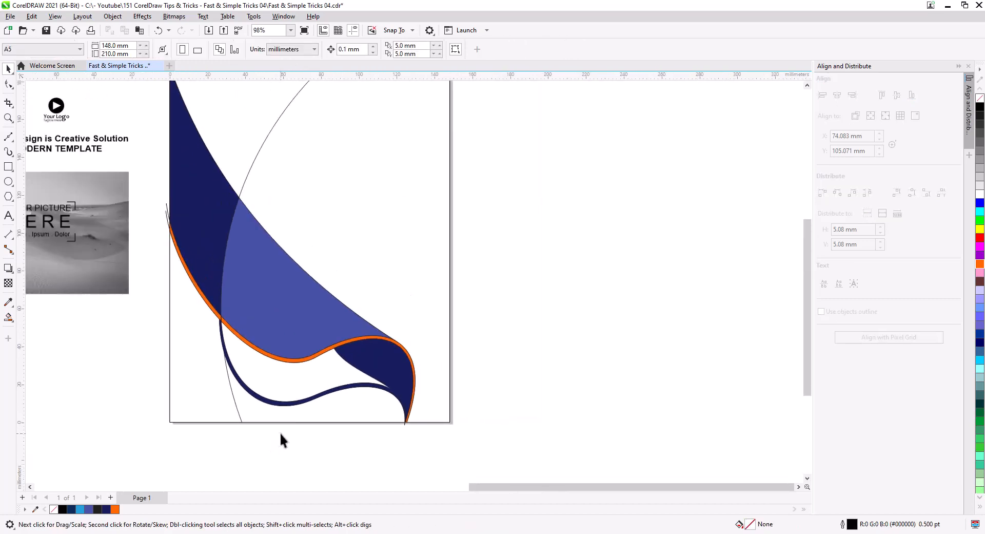
left_click_drag(279, 432, 287, 435)
scroll(286, 432, "up", 3)
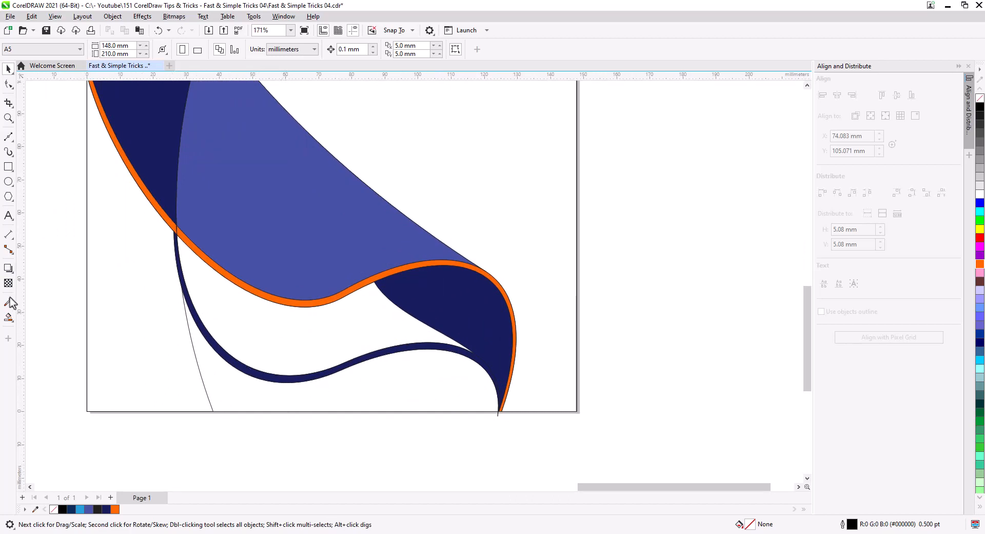
left_click(8, 317)
left_click(117, 49)
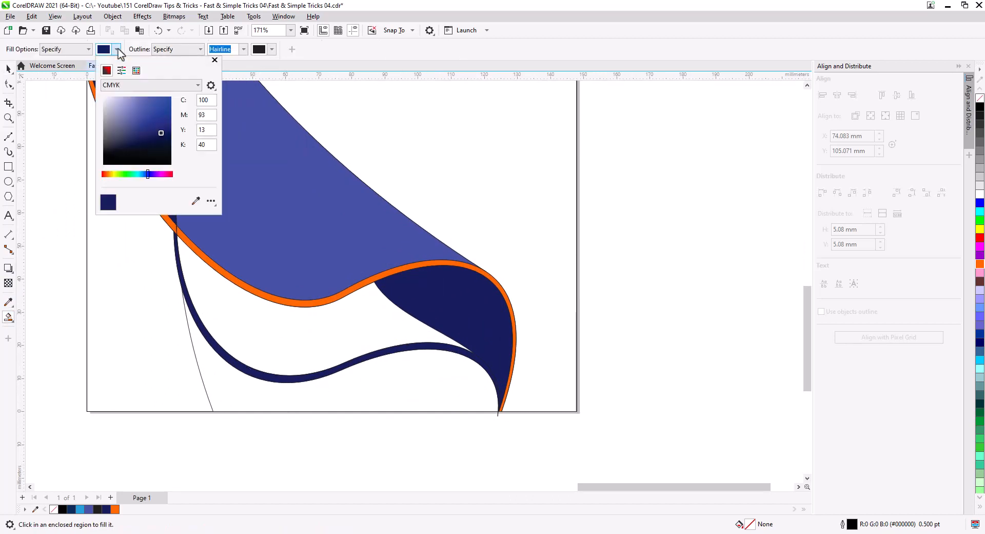
left_click(130, 174)
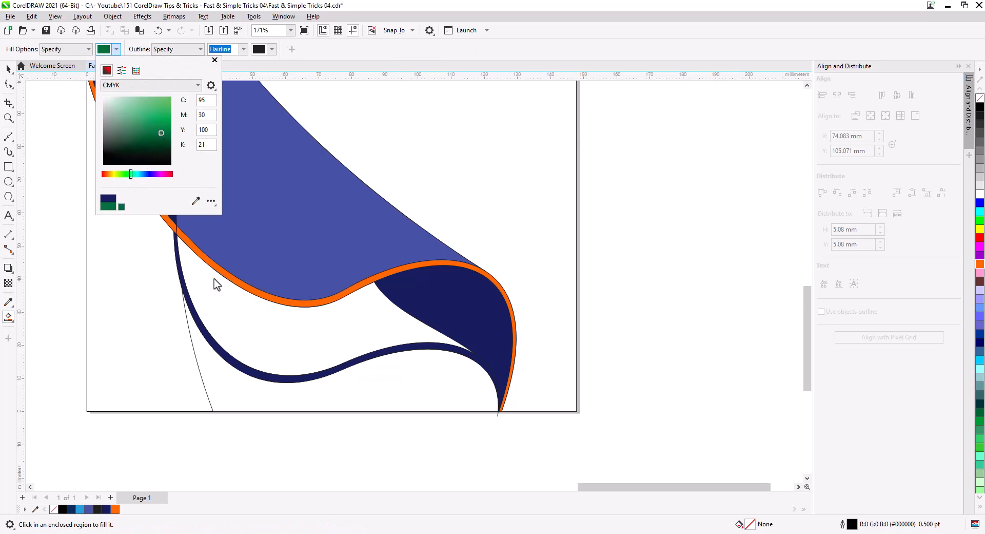
left_click(239, 315)
left_click(246, 324)
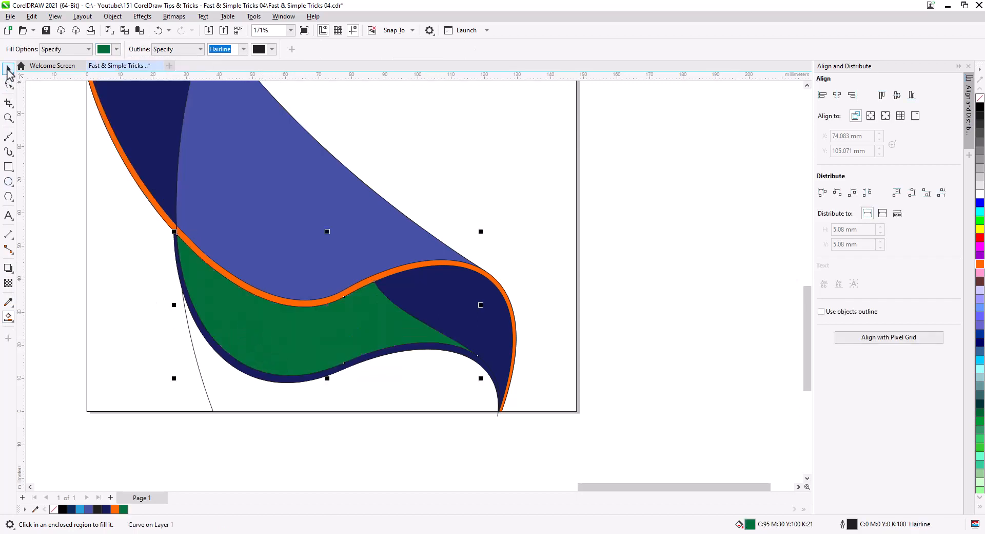
left_click(8, 70)
- Smart-fill the large area of the page to the right of the arc and curves with the same green
scroll(170, 313, "down", 2)
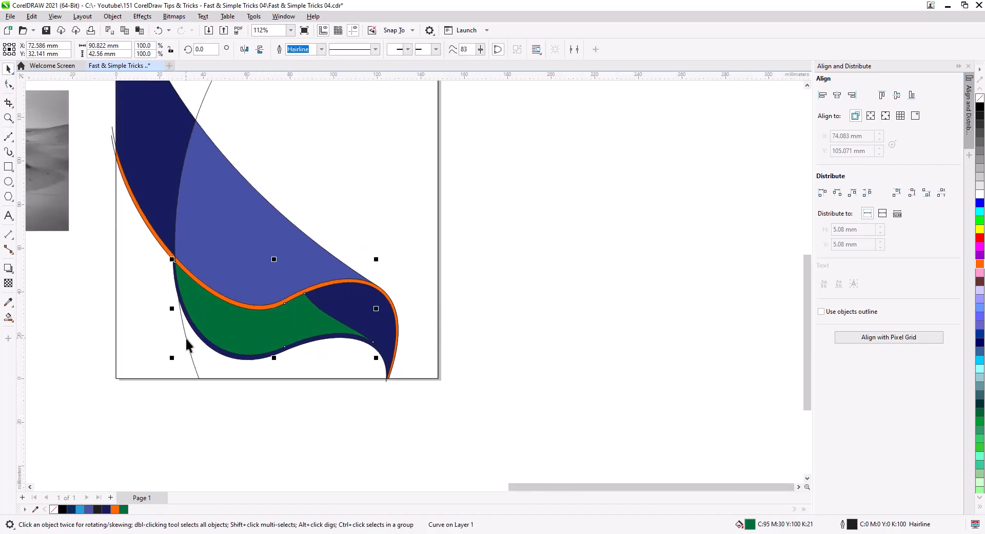
left_click(326, 238)
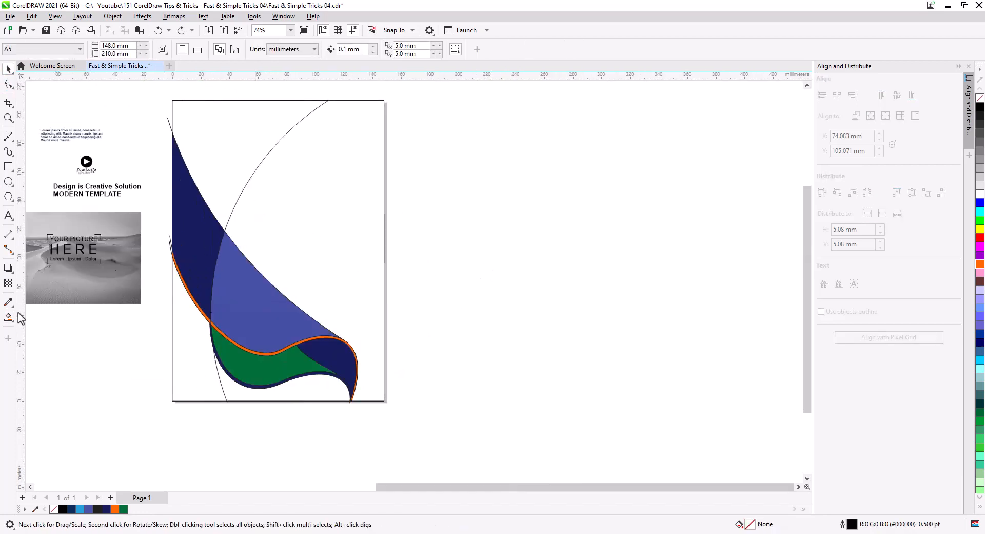
left_click(8, 317)
left_click(313, 251)
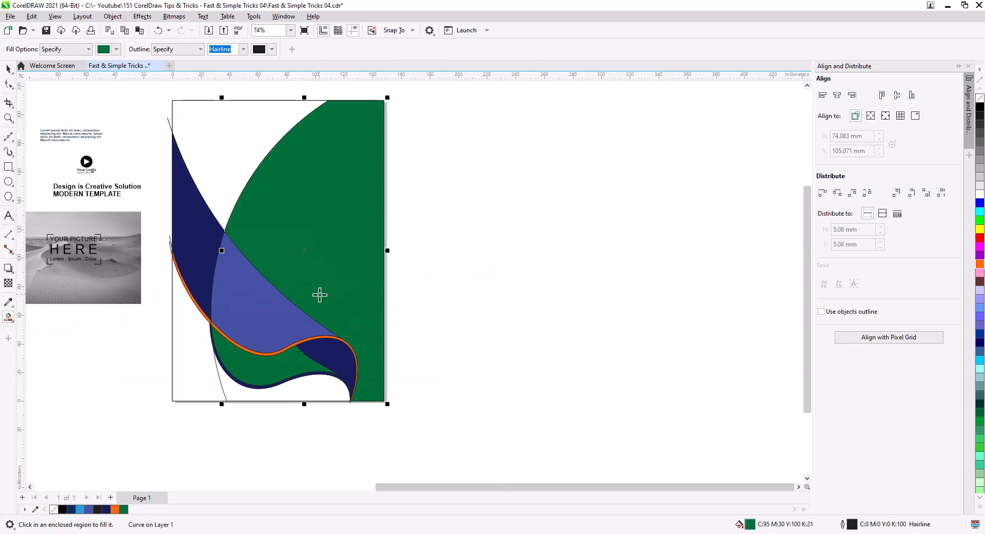
left_click(7, 69)
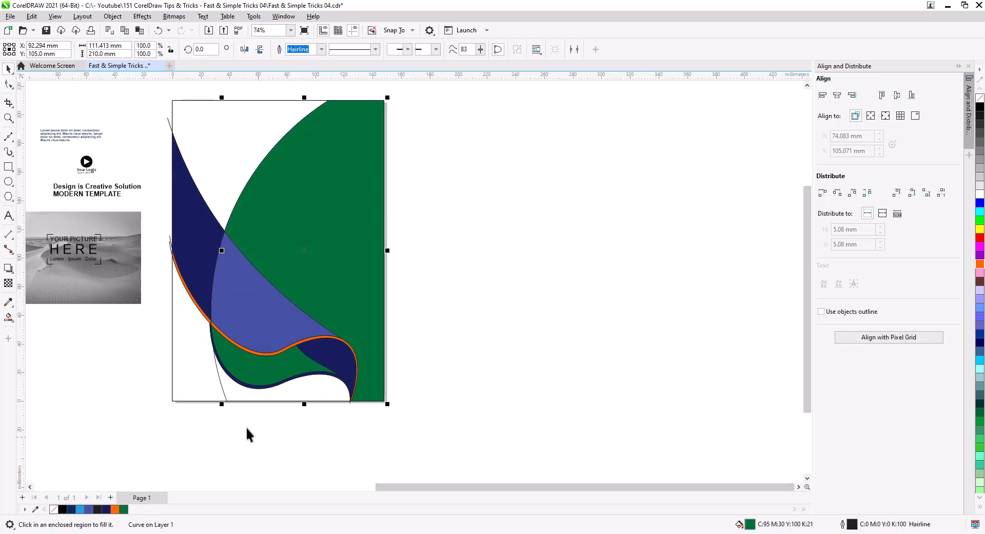
left_click(221, 399)
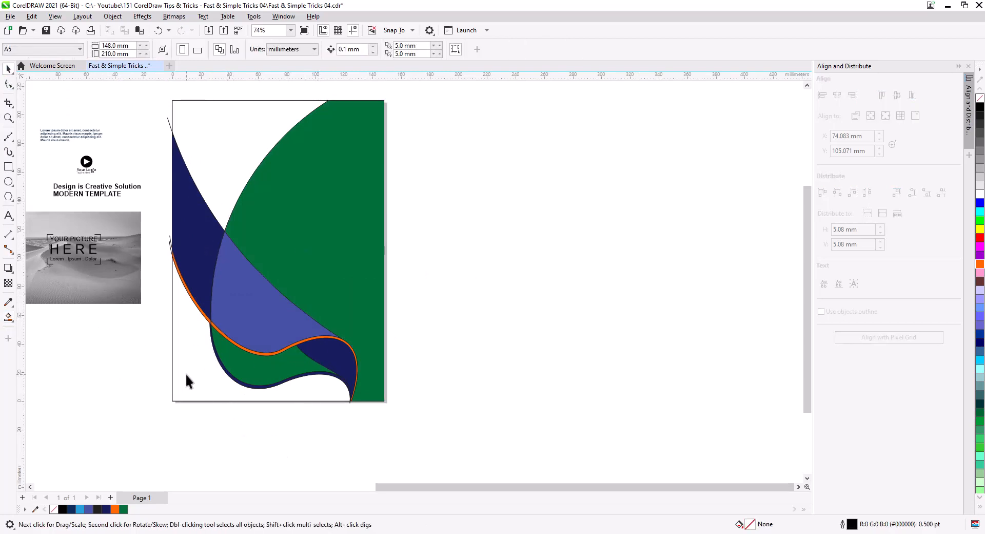
- Smart-fill the empty lower-left and upper-left regions of the page with olive (C54 M44 Y100 K24)
left_click(8, 318)
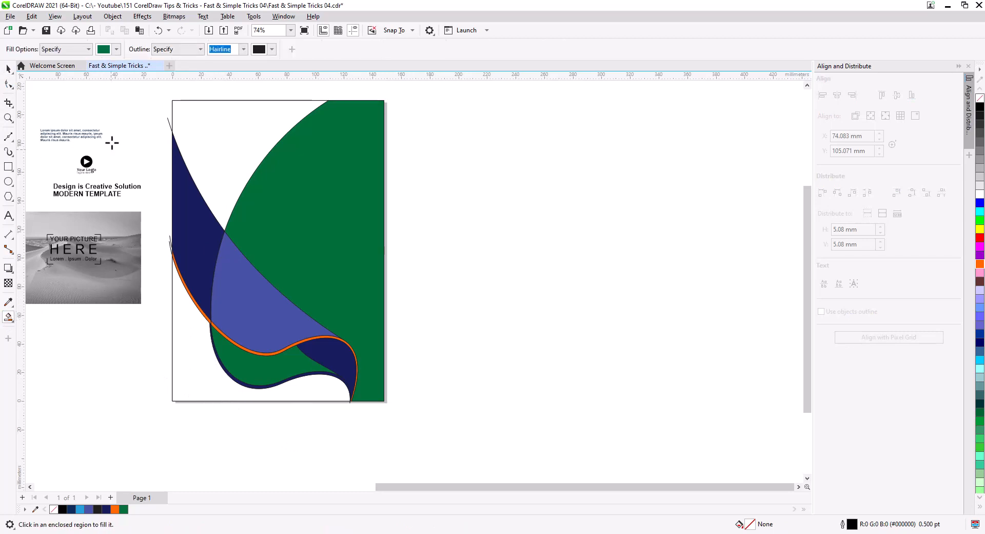
left_click(117, 49)
left_click(113, 175)
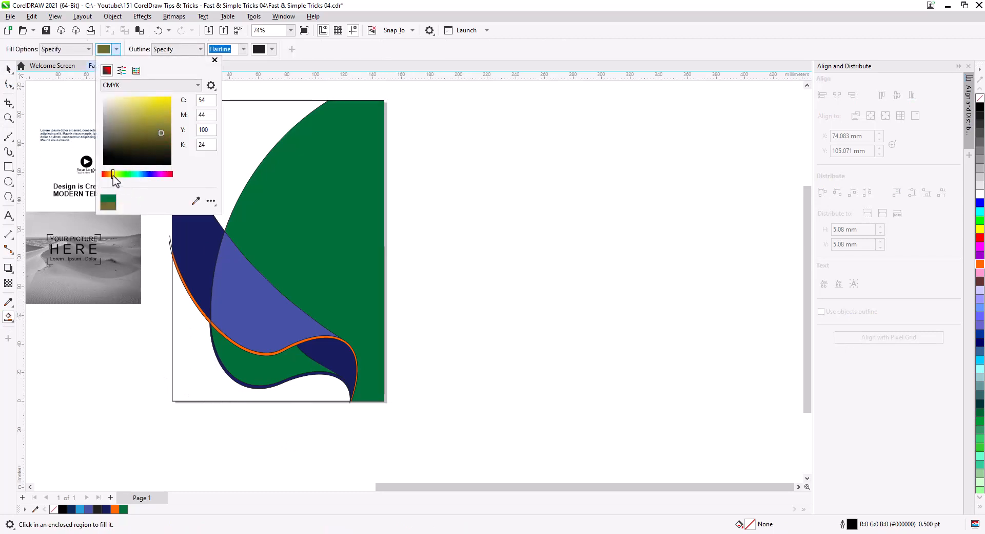
left_click(202, 365)
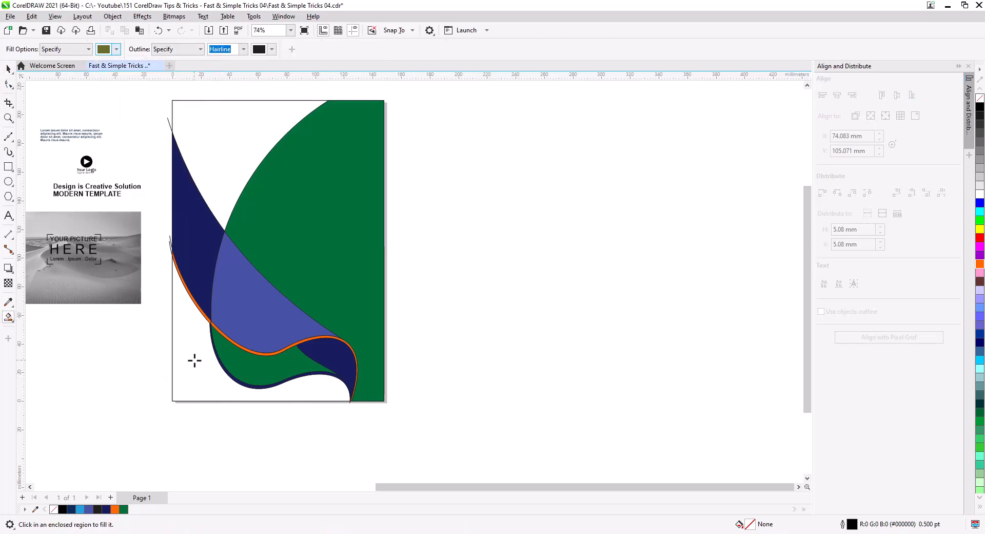
left_click(195, 360)
left_click(221, 149)
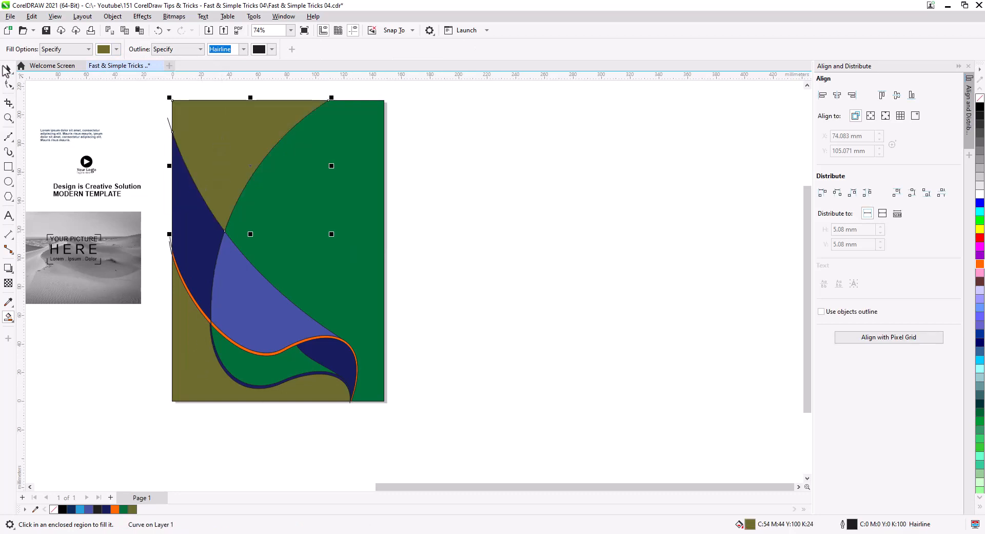
left_click(6, 69)
left_click(385, 257)
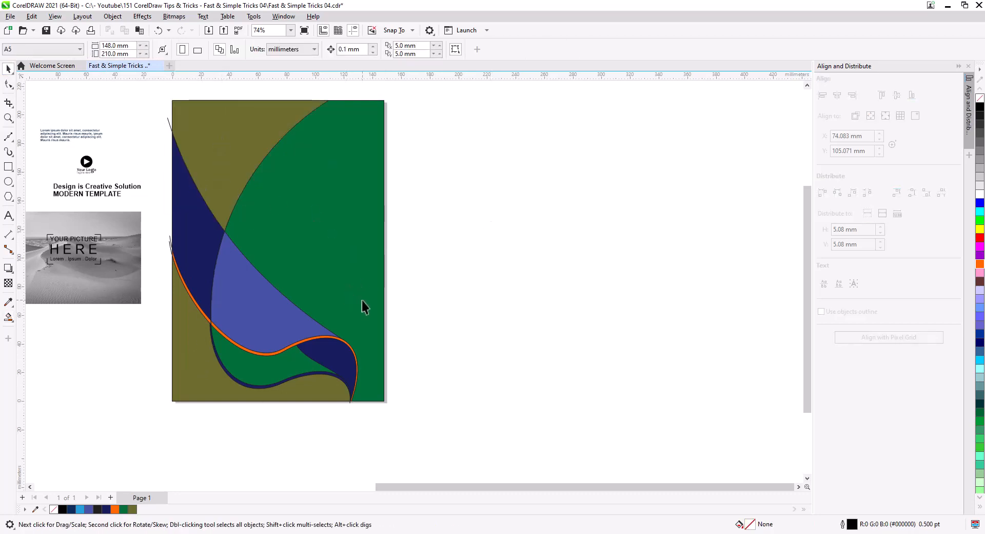
- Select all the filled shapes and move them to the right of the page, and move the leftover construction linework off to the left
left_click_drag(365, 305, 489, 303)
left_click(363, 169)
left_click(434, 255, "shift")
left_click(317, 235, "shift")
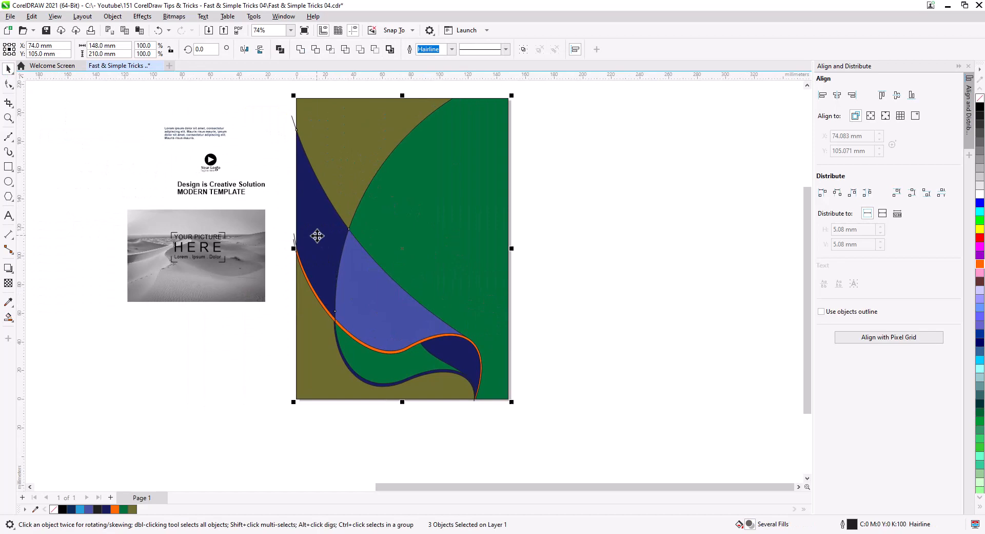
left_click(412, 370, "shift")
left_click(345, 379, "shift")
scroll(373, 386, "up", 2)
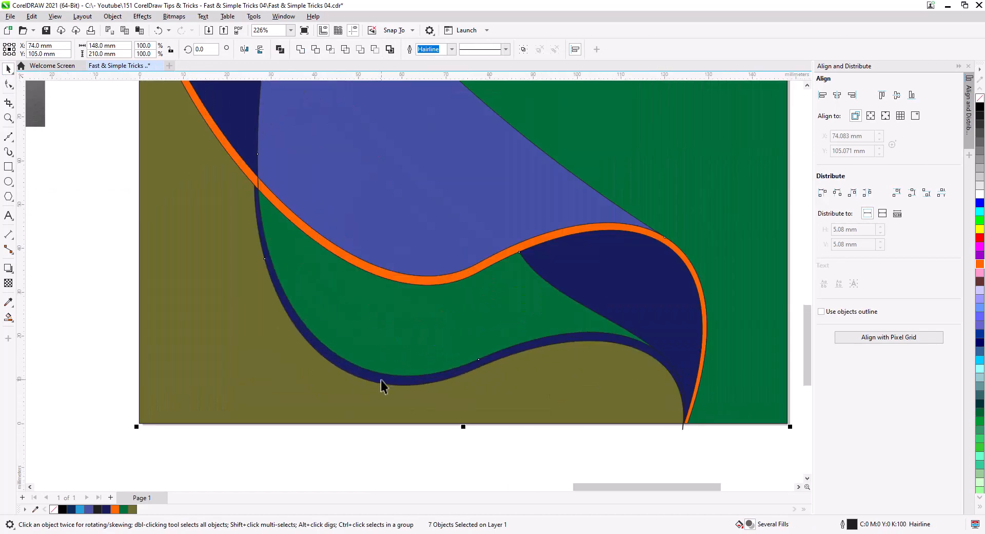
left_click(381, 380, "shift")
left_click(373, 273, "shift")
scroll(345, 310, "down", 4)
left_click_drag(383, 304, 563, 315)
left_click(252, 229)
left_click_drag(380, 255, 108, 260)
- Group the filled shapes, centre the group on the page, and ungroup it
left_click_drag(441, 127, 682, 383)
key("ctrl+g")
key("p")
left_click_drag(350, 361, 529, 396)
left_click(410, 51)
scroll(547, 289, "up", 2)
left_click_drag(560, 314, 506, 292)
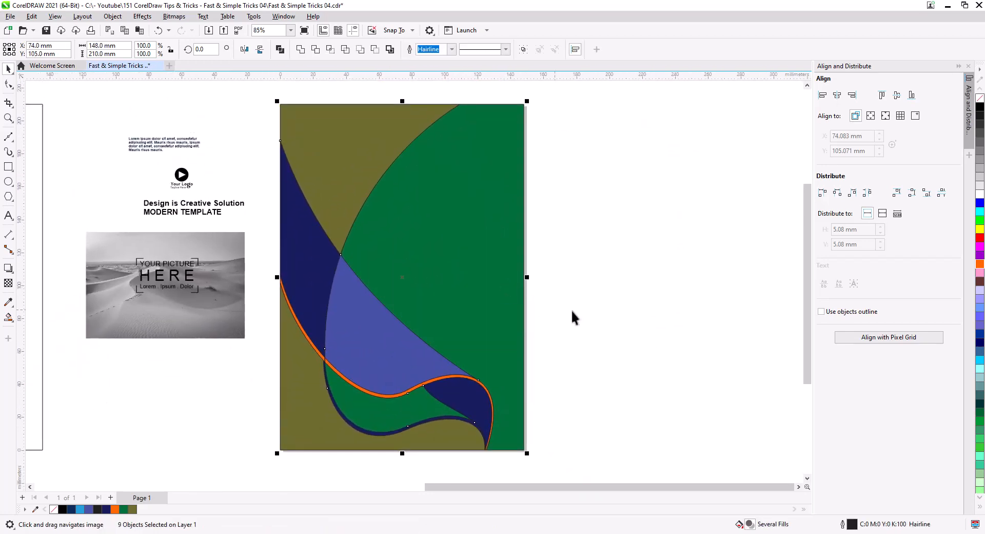
left_click(571, 315)
- Recolour the large green area white and the upper-left olive region navy blue (#0A2C59)
left_click(487, 282)
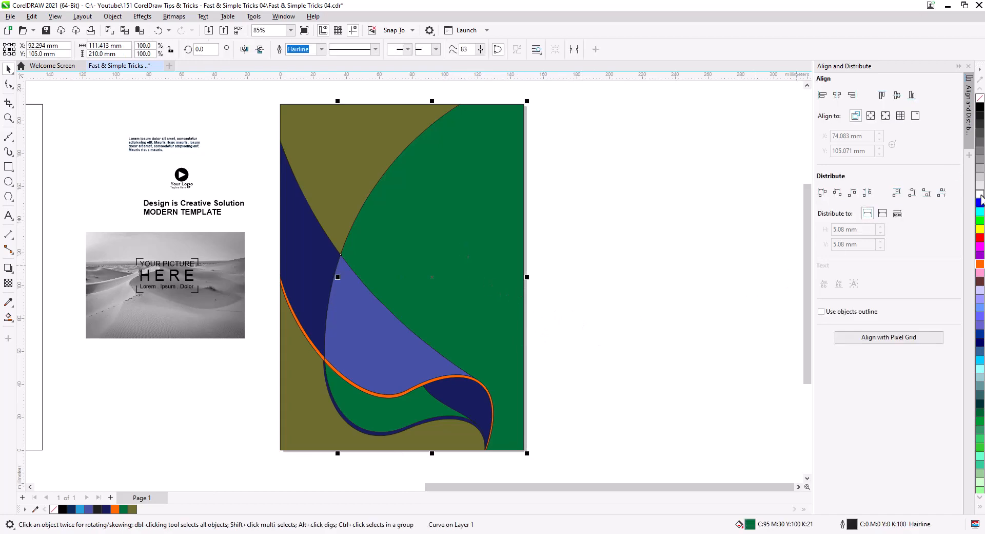
key("Delete")
left_click(353, 148)
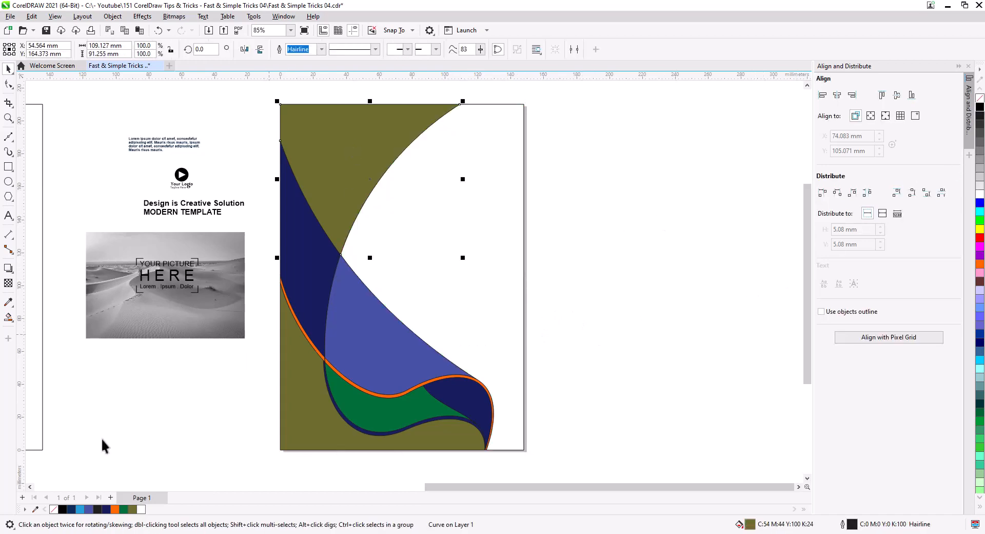
left_click(62, 509)
left_click(71, 508)
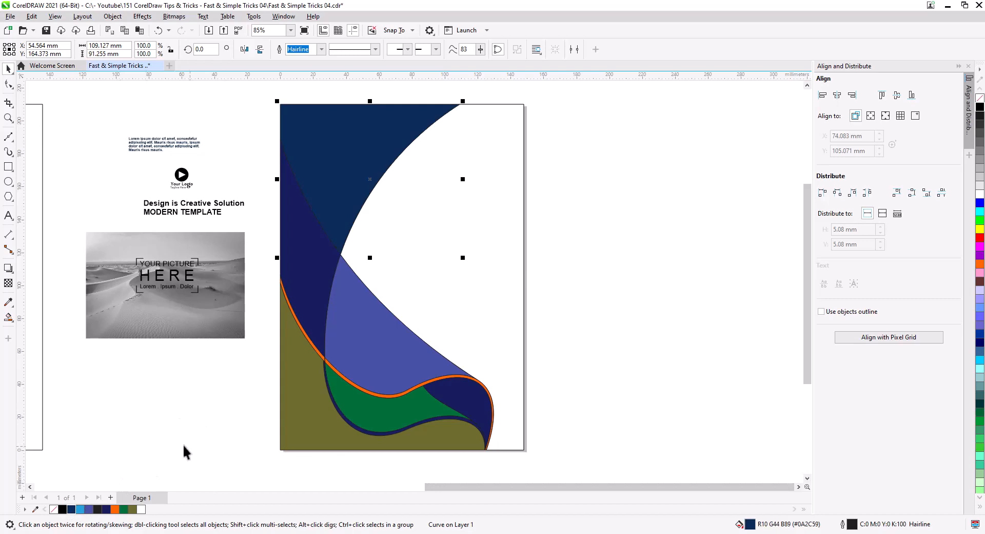
- Recolour the lower olive region and the dark blue leaf shape under the orange band's crest navy blue (#0A2C59)
left_click(462, 401)
left_click(318, 420, "shift")
left_click(71, 508)
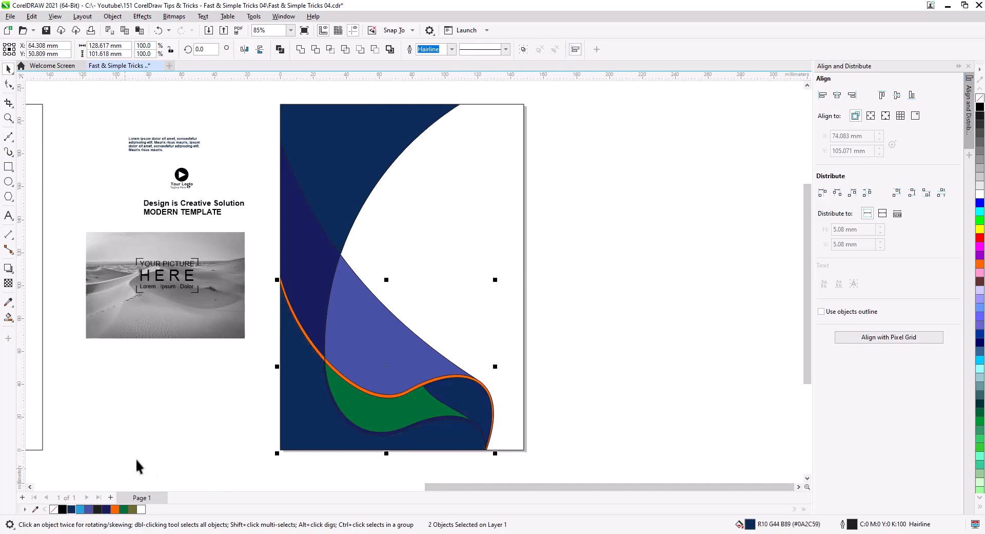
left_click(221, 424)
- Remove the fill from the central blue region and PowerClip the grayscale desert picture inside it
left_click(358, 359)
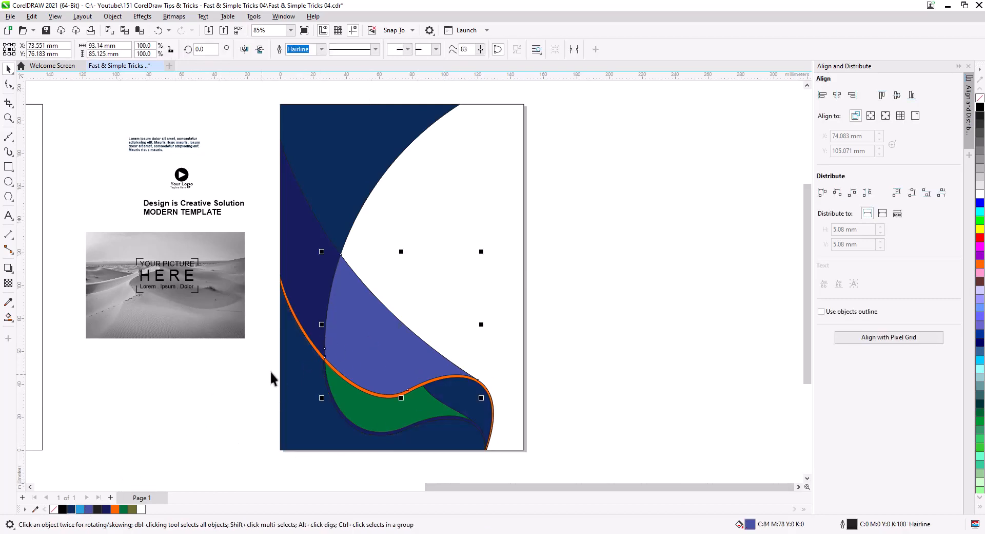
left_click(980, 98)
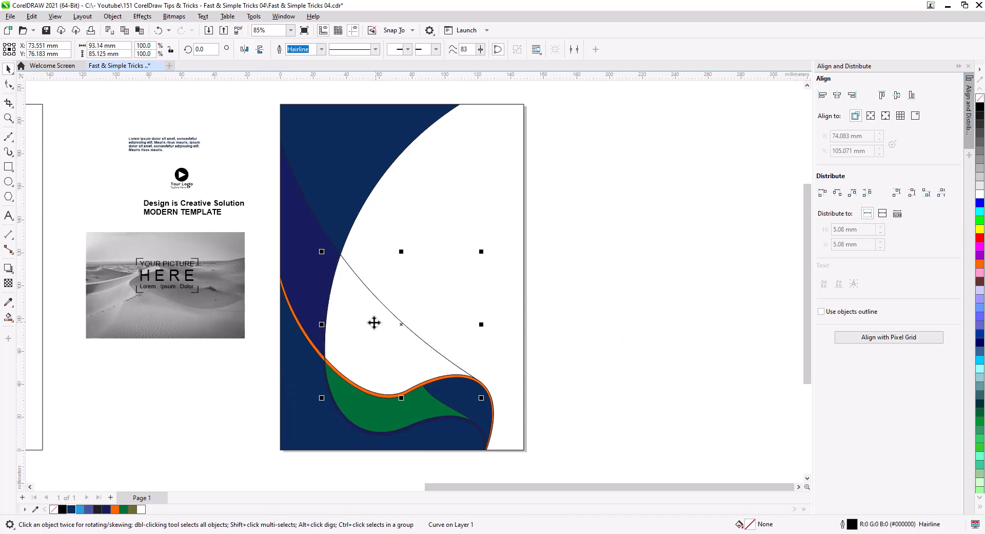
left_click(199, 308)
right_click(213, 323)
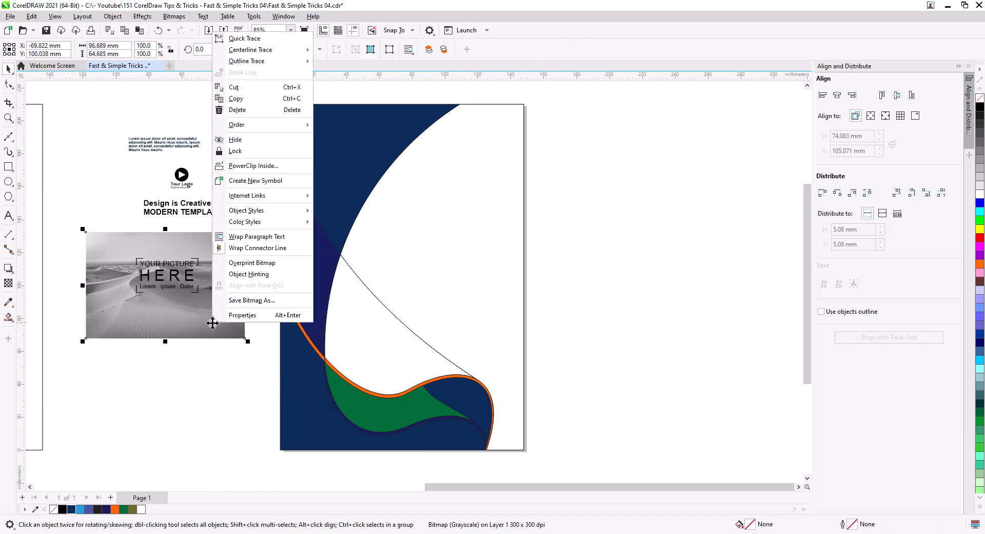
left_click(258, 166)
left_click(378, 321)
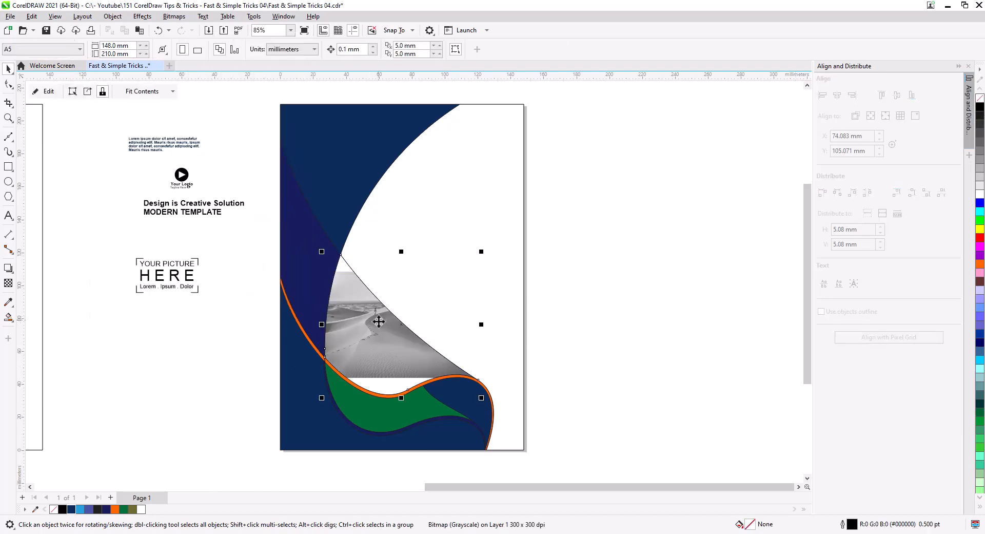
- Edit the PowerClip contents, enlarging the desert picture to about 145.6% and repositioning it to cover the whole frame
left_click(48, 92)
left_click_drag(379, 363, 347, 384)
left_click_drag(456, 289, 545, 240)
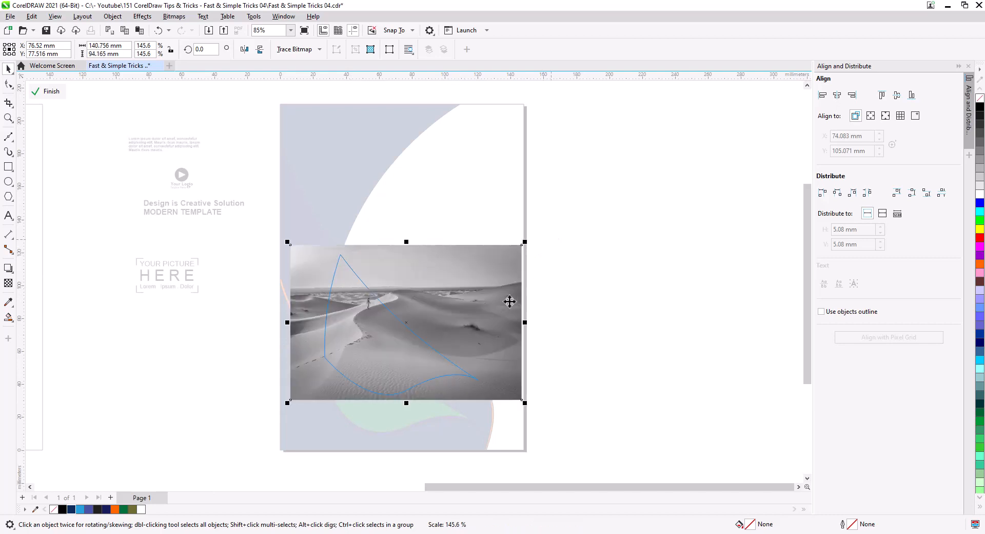
left_click_drag(475, 330, 472, 325)
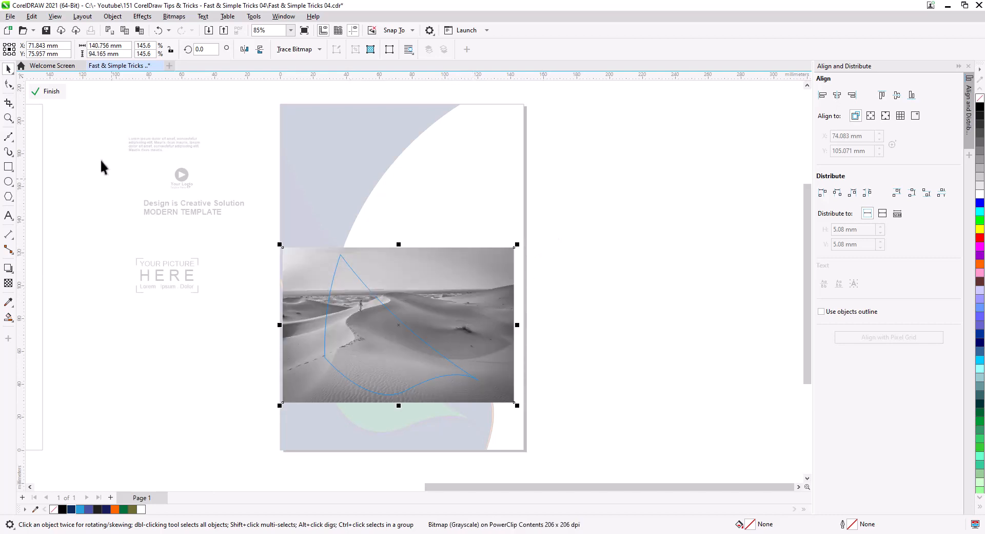
left_click(52, 91)
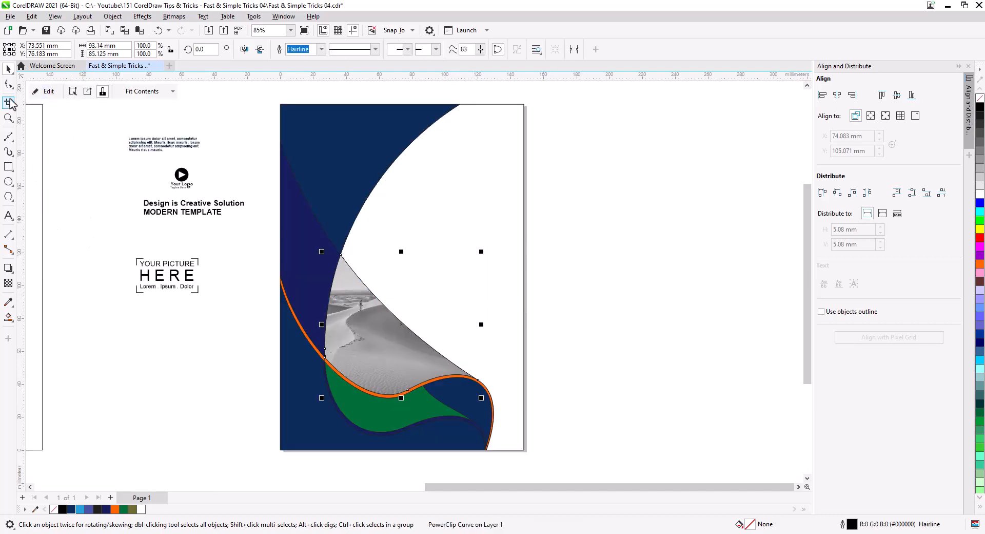
left_click(106, 324)
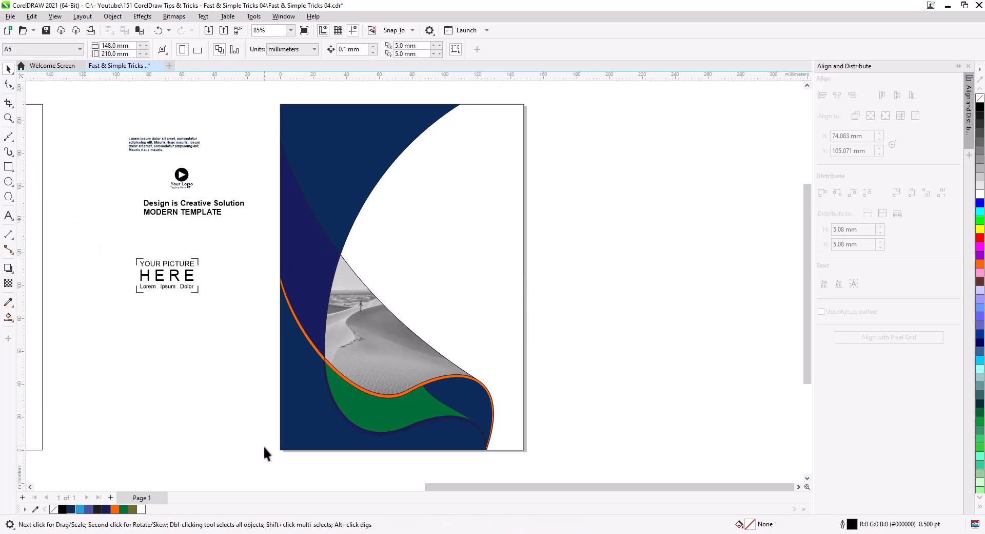
- Recolour the green region below the orange band and the dark blue region along the page's left edge light blue (#22A0DA)
left_click(360, 417)
left_click(299, 262, "shift")
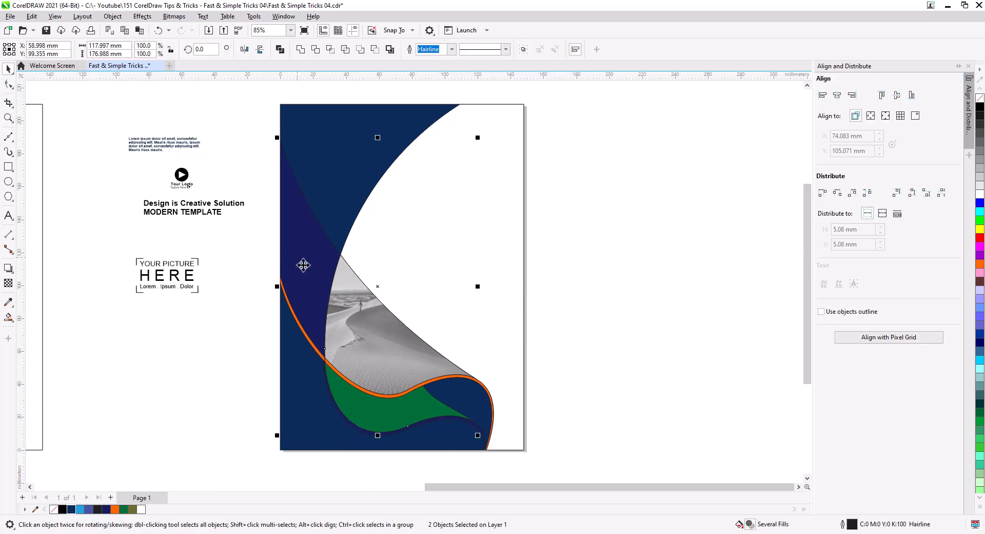
left_click(80, 509)
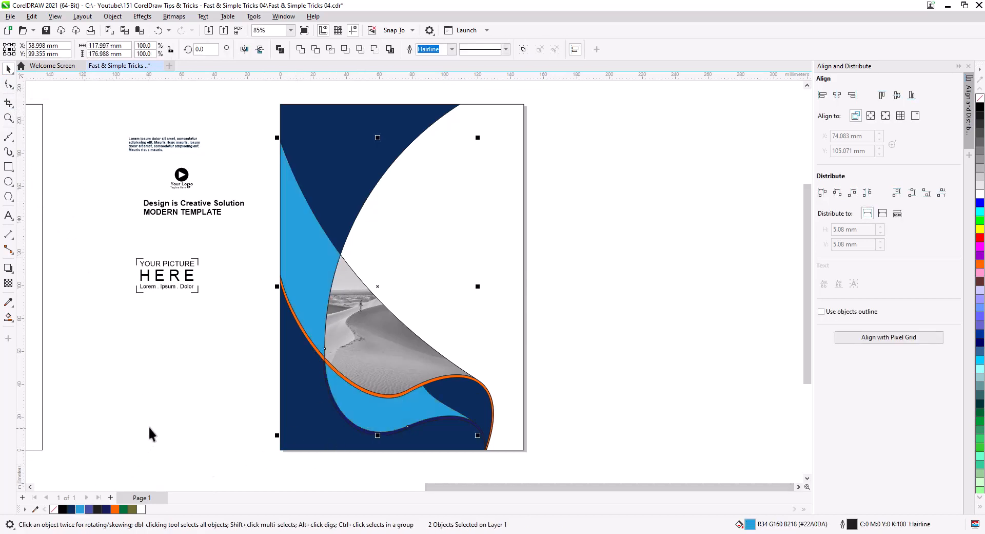
- Draw a linear fountain fill on the thin dark strip below the light blue wave, from its pointed tail toward its middle
left_click(226, 464)
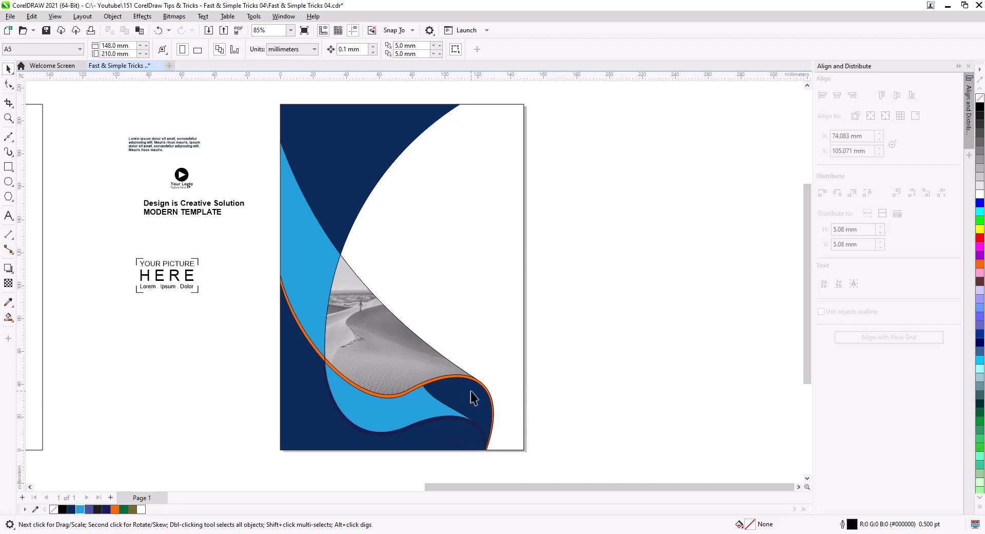
scroll(446, 418, "up", 3)
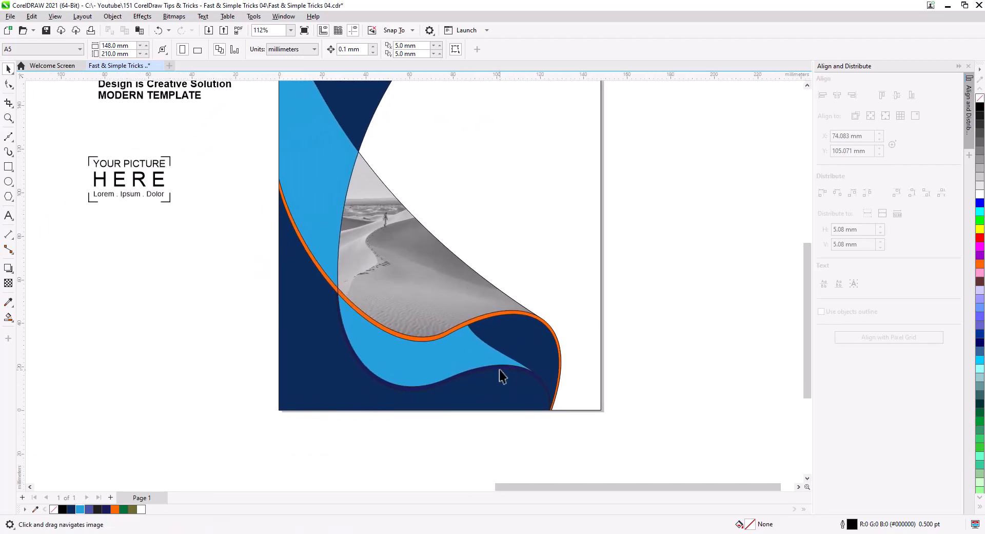
left_click(500, 367)
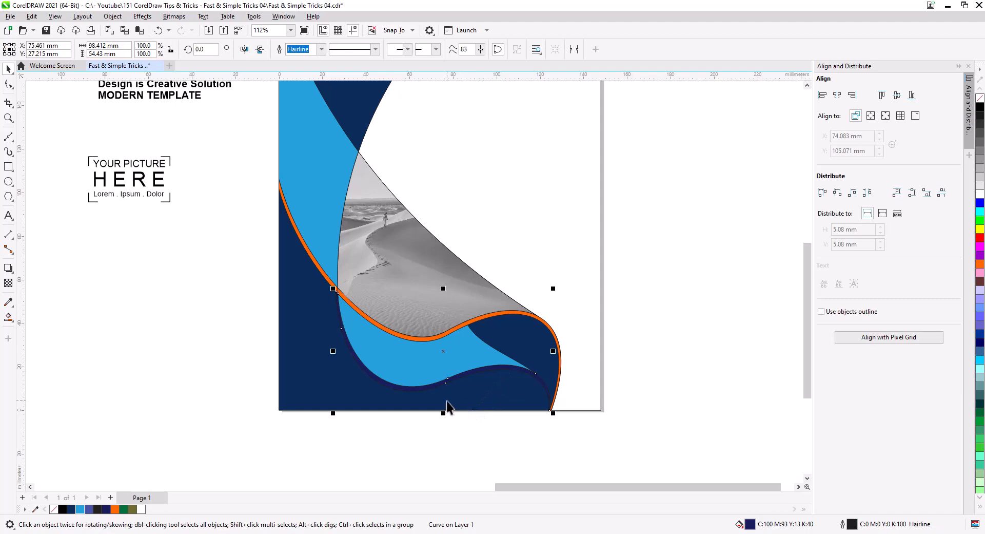
scroll(447, 401, "up", 2)
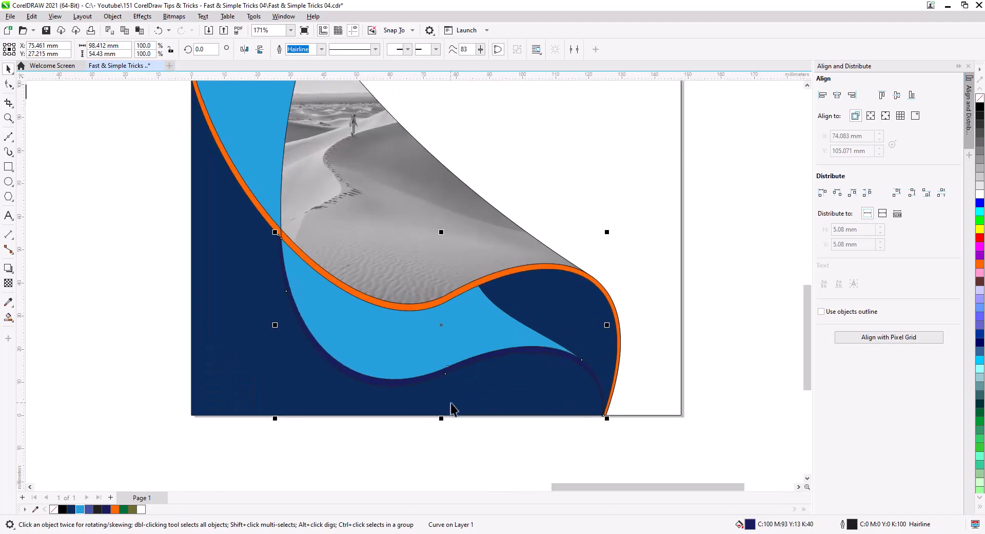
left_click(8, 317)
left_click(43, 317)
left_click_drag(602, 390, 448, 366)
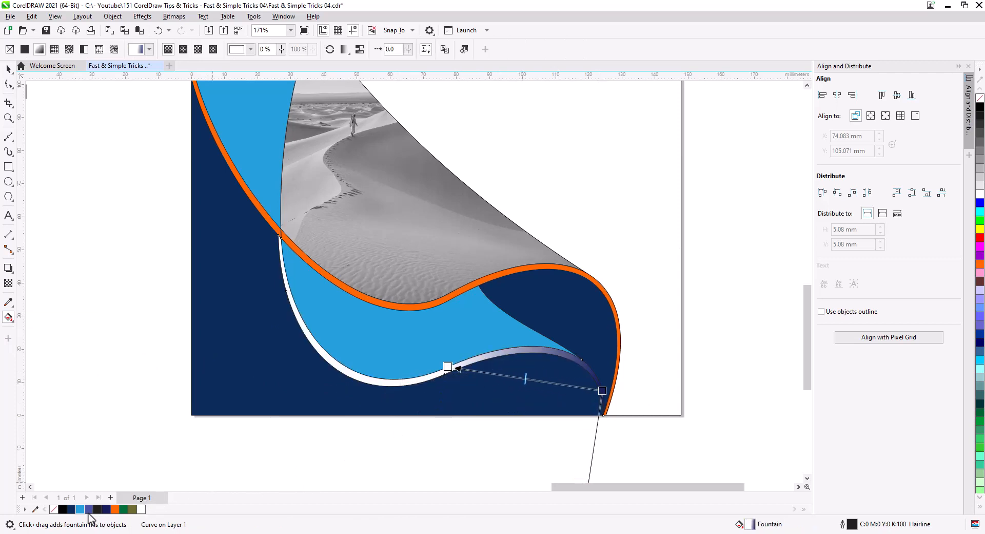
- Set the strip's gradient colours to navy blue at the pointed tail and light blue (#22A0DA) at the other end
left_click_drag(76, 509, 448, 367)
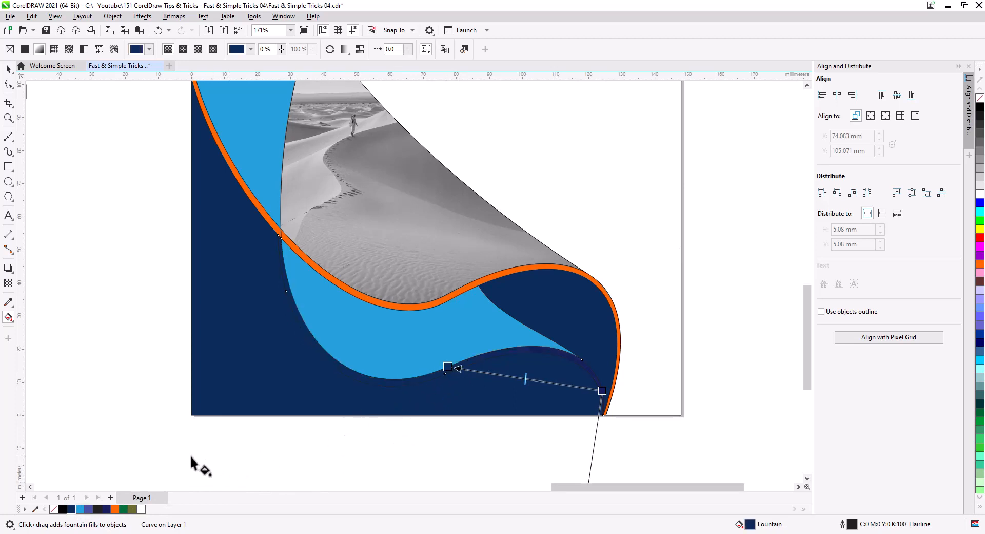
left_click_drag(82, 509, 449, 367)
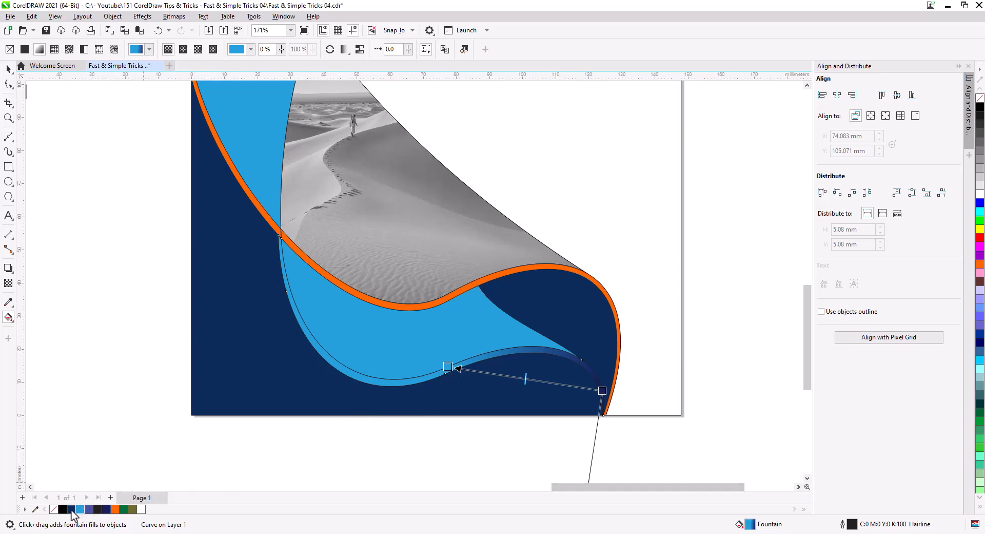
left_click_drag(72, 513, 605, 397)
- Extend the gradient's light end to the strip's outer curve and brighten that end colour to #00AEFF
left_click_drag(448, 367, 312, 328)
left_click(285, 341)
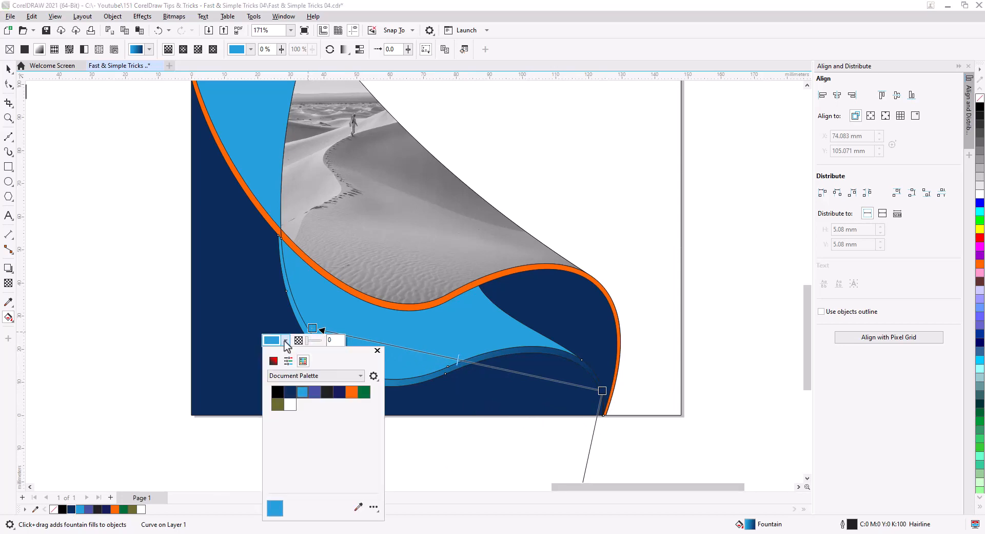
left_click(276, 362)
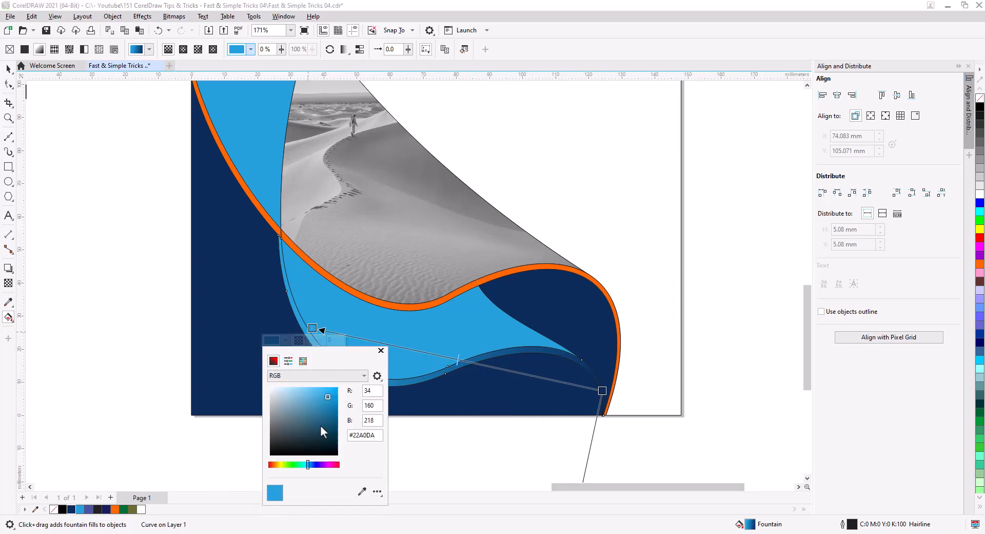
left_click_drag(324, 401, 355, 384)
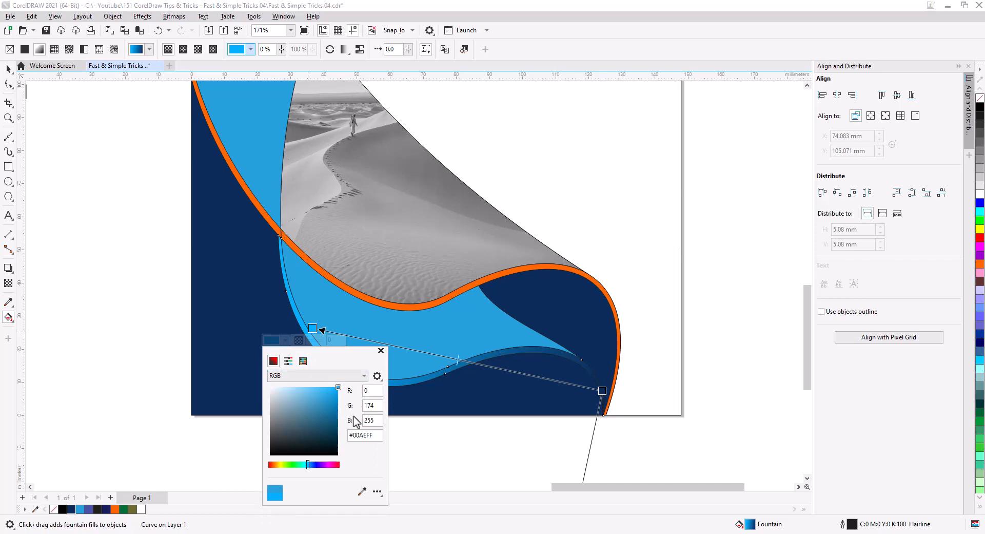
left_click(381, 351)
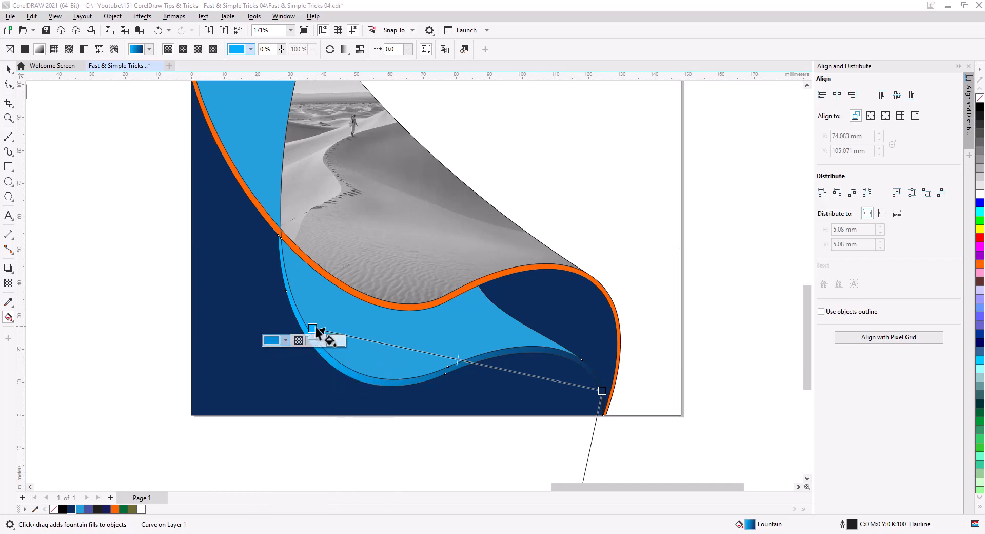
- Fine-tune both end points of the strip's gradient, nudging the navy end slightly inward from the tail, and deselect the strip
left_click_drag(310, 326, 306, 325)
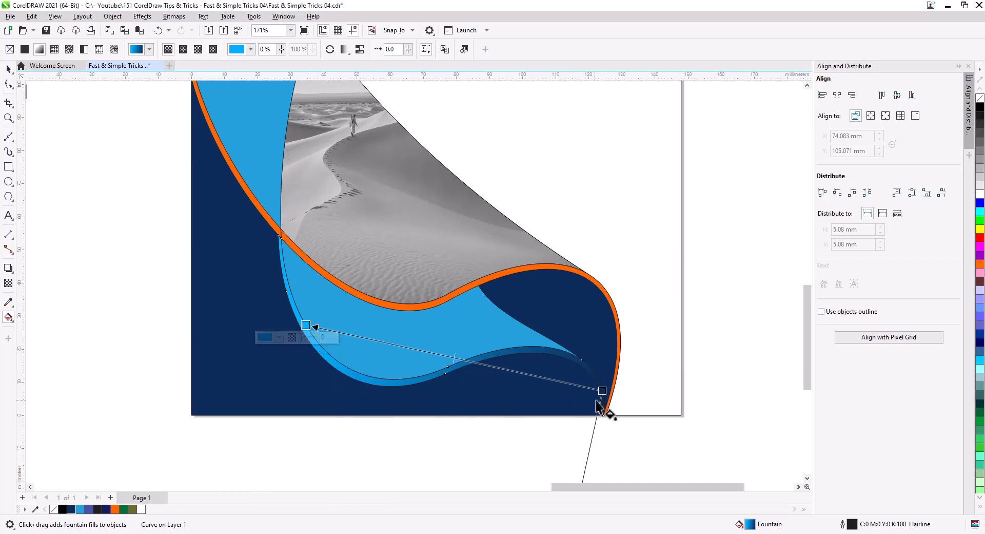
left_click_drag(602, 391, 592, 385)
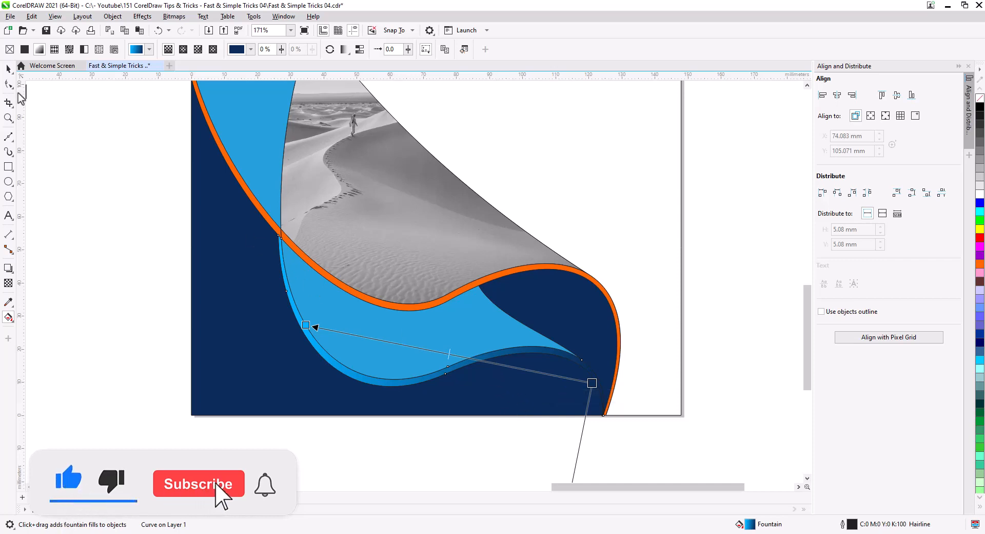
left_click(9, 69)
left_click(60, 201)
scroll(258, 290, "down", 1)
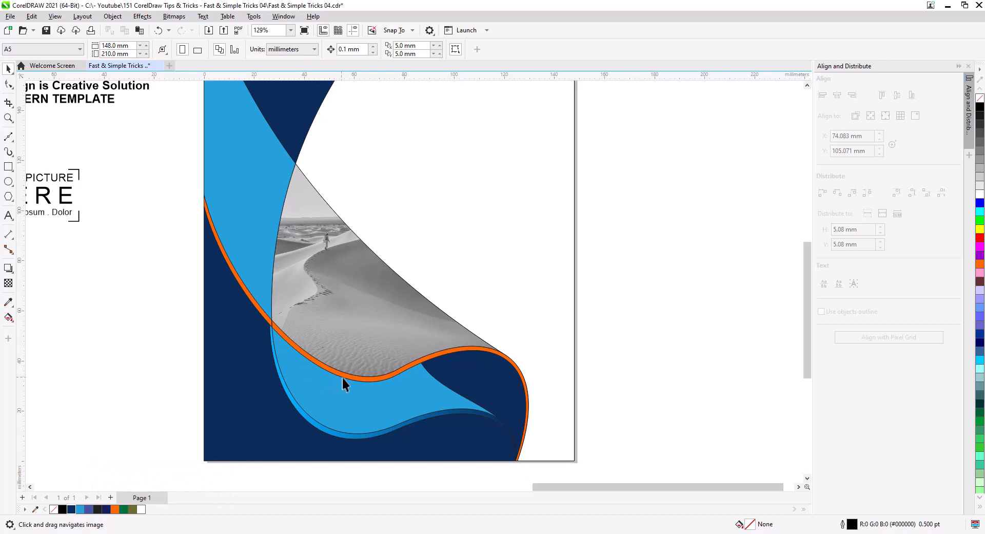
- Apply a linear fountain fill to the navy leaf shape under the orange crest, running downward from the crest, with a navy end colour
left_click(488, 360)
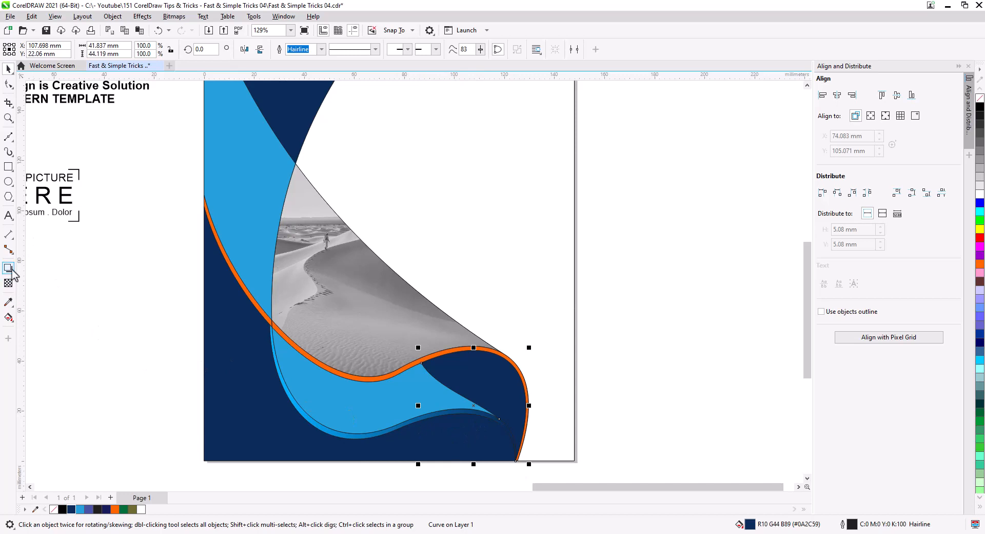
left_click(8, 318)
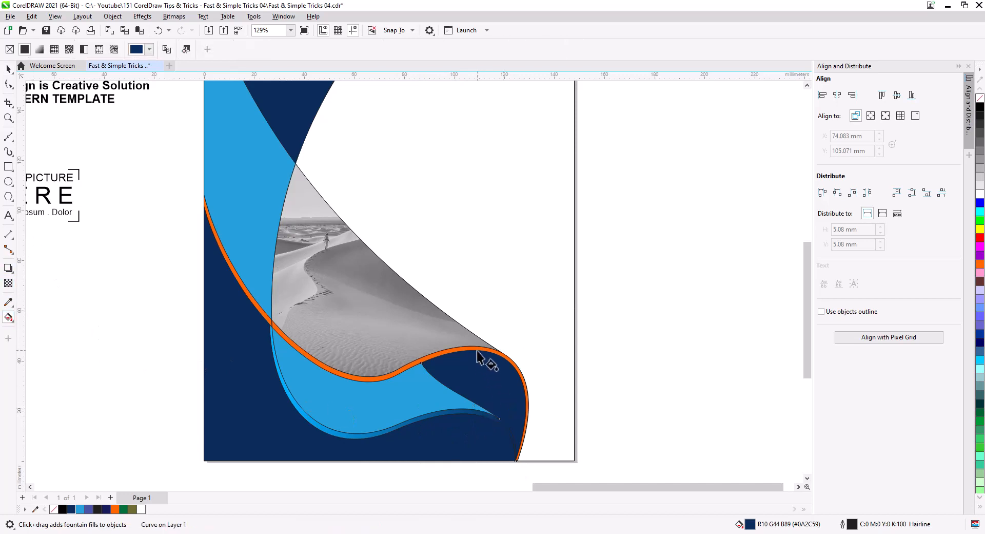
left_click_drag(477, 349, 483, 408)
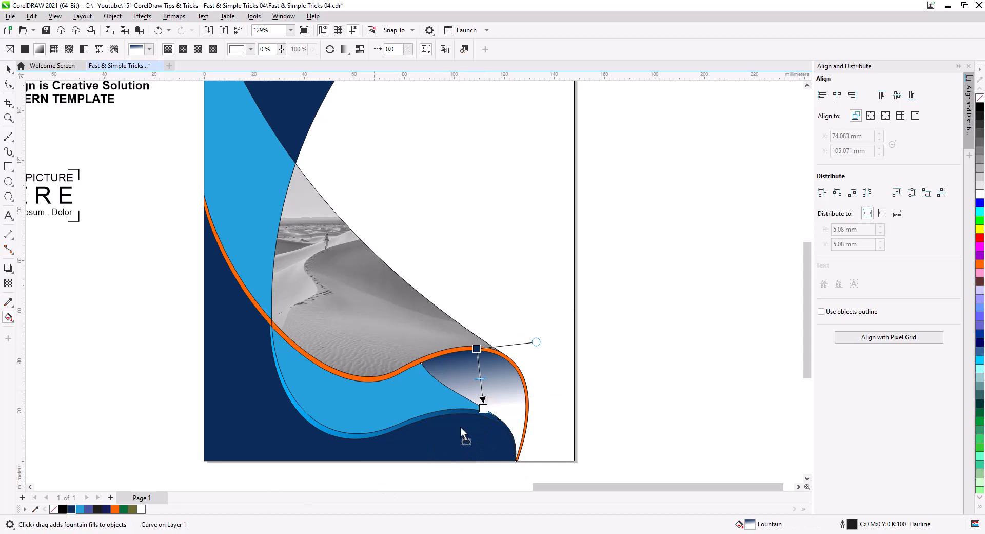
left_click_drag(486, 411, 482, 411)
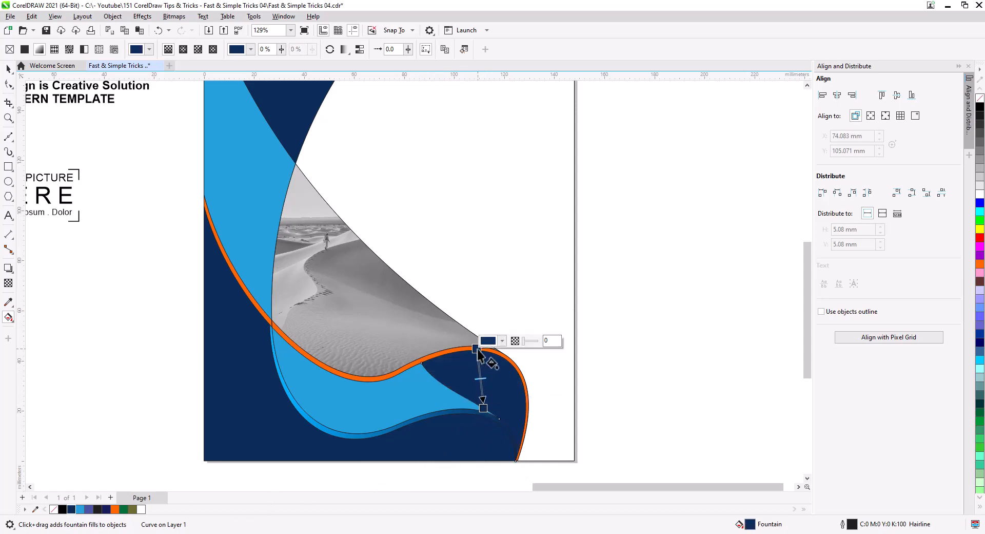
- Darken the leaf gradient's start colour at the orange crest to near-black navy (#000A17)
left_click(502, 341)
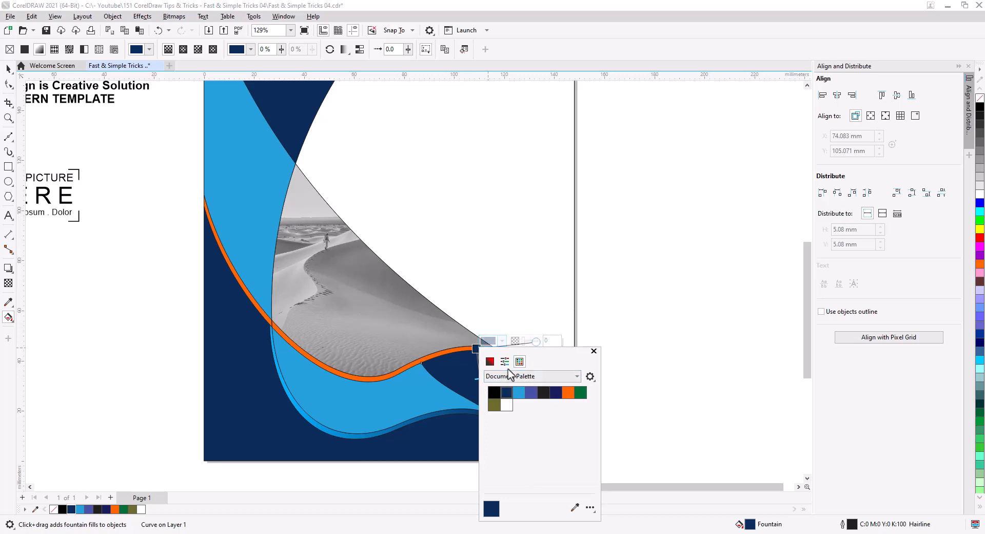
left_click(489, 361)
left_click_drag(522, 351, 665, 308)
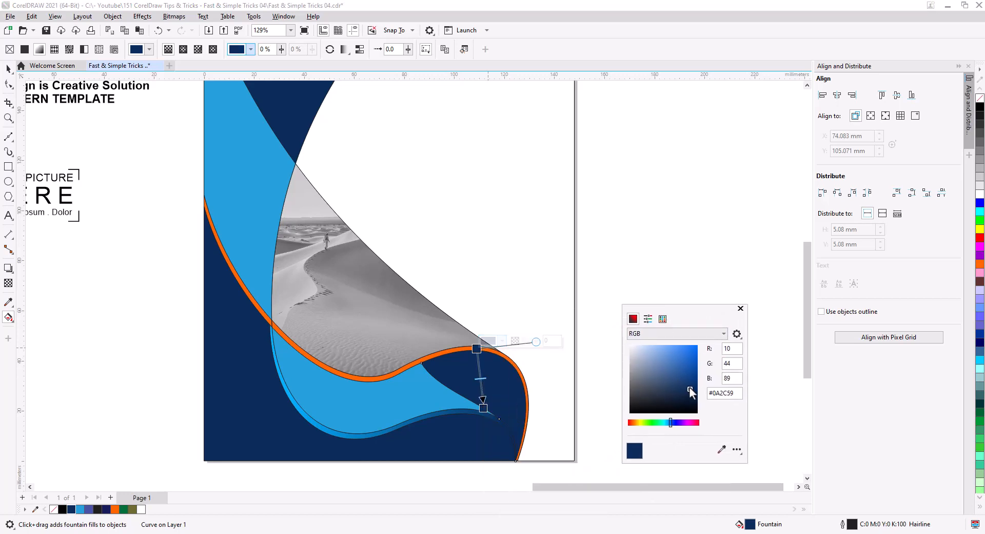
mouse_move(690, 392)
left_mouse_down()
mouse_move(701, 415)
mouse_move(699, 406)
left_mouse_up()
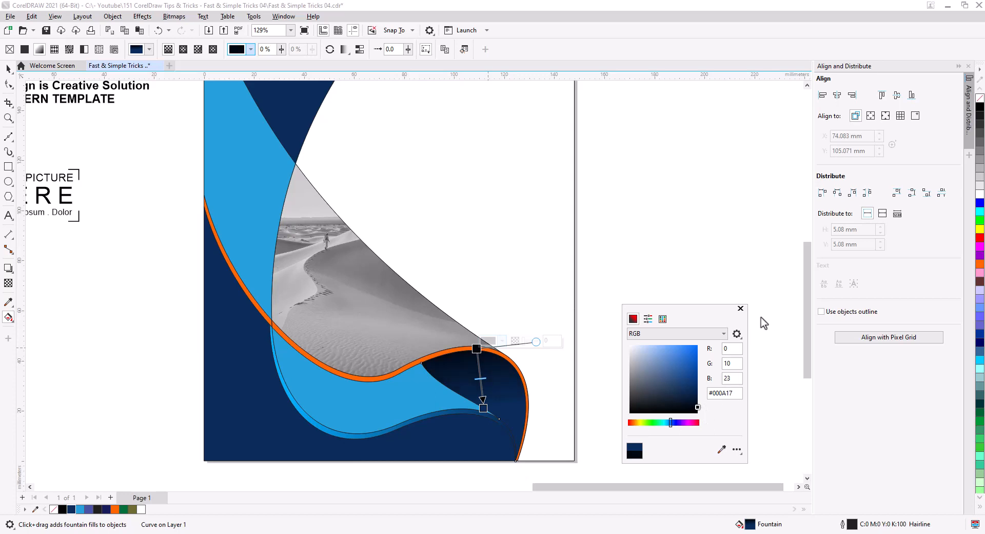
left_click(740, 308)
- Apply a linear fountain fill to the light blue wave below the orange band, running downward from the band, with a light blue end colour
left_click(400, 402)
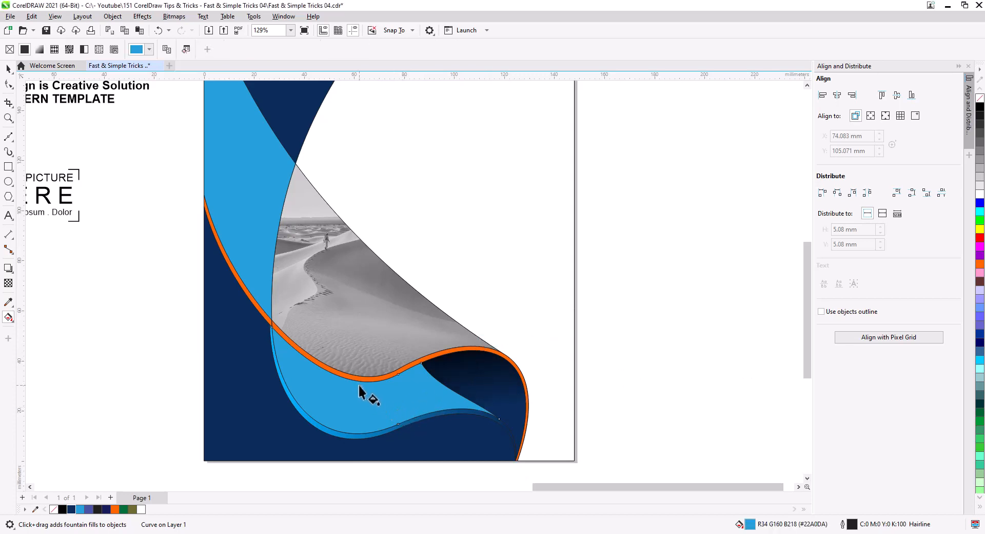
left_click_drag(345, 373, 374, 413)
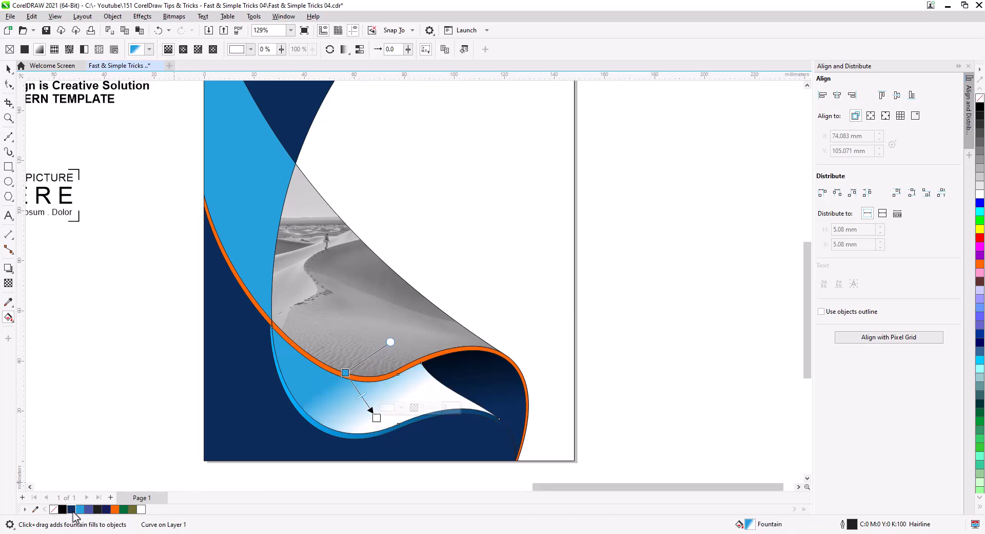
left_click_drag(74, 511, 378, 418)
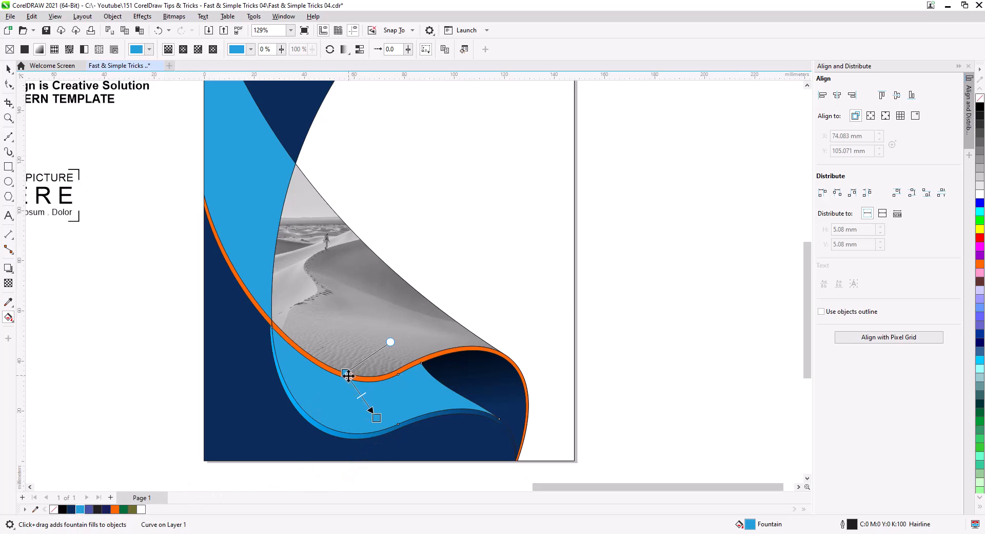
- Darken the wave gradient's start colour beside the orange band to a deep blue
left_click(348, 375)
left_click(370, 363)
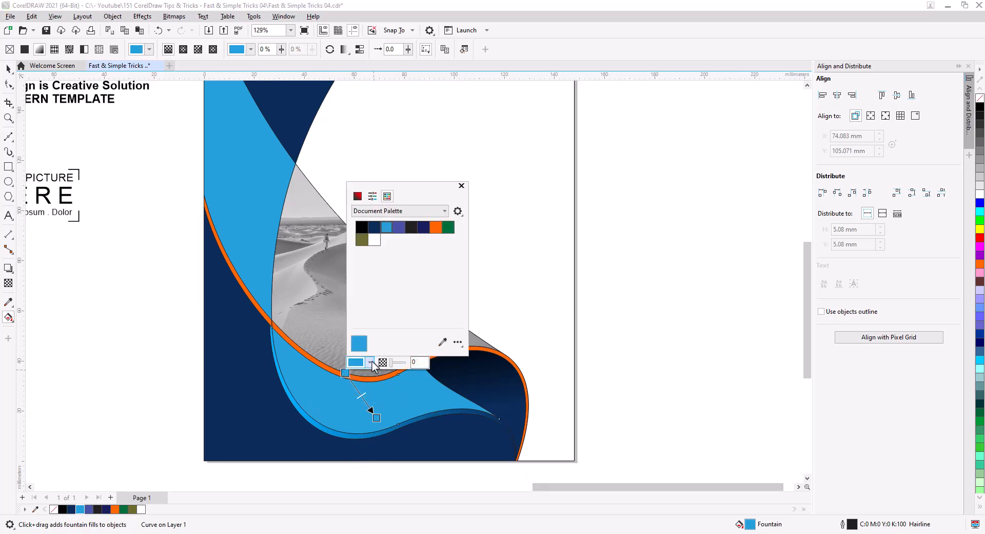
left_click(358, 196)
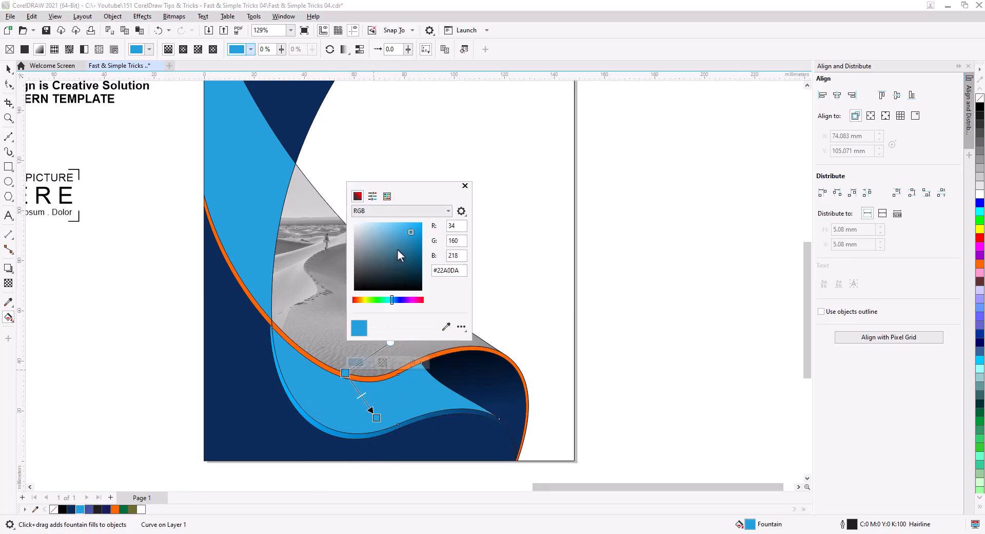
left_click_drag(412, 237, 425, 255)
left_click(465, 186)
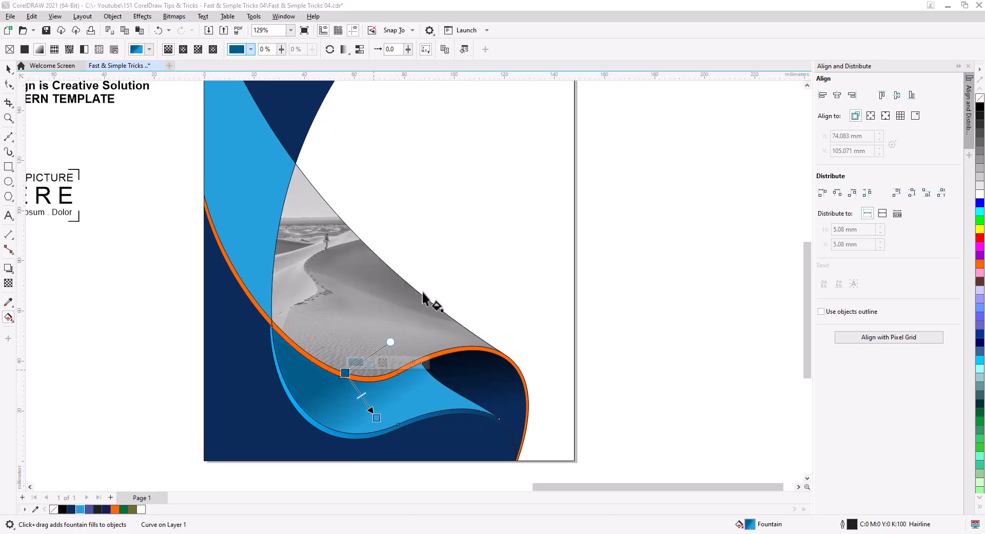
- Reposition the wave gradient's end points so the shading runs nearly straight down from the orange band
left_click_drag(375, 417, 349, 417)
left_click(349, 416)
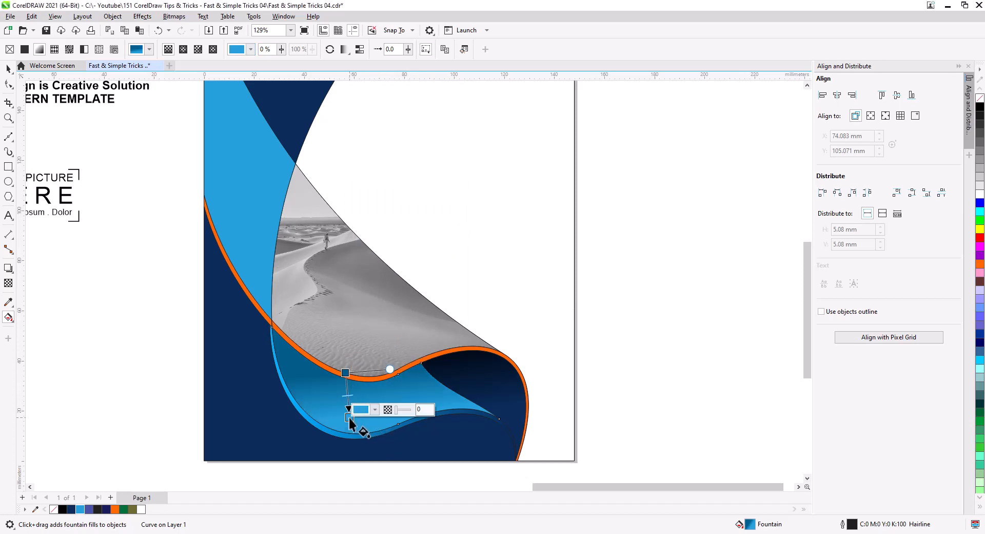
mouse_move(345, 372)
left_mouse_down()
mouse_move(347, 355)
mouse_move(359, 369)
left_mouse_up()
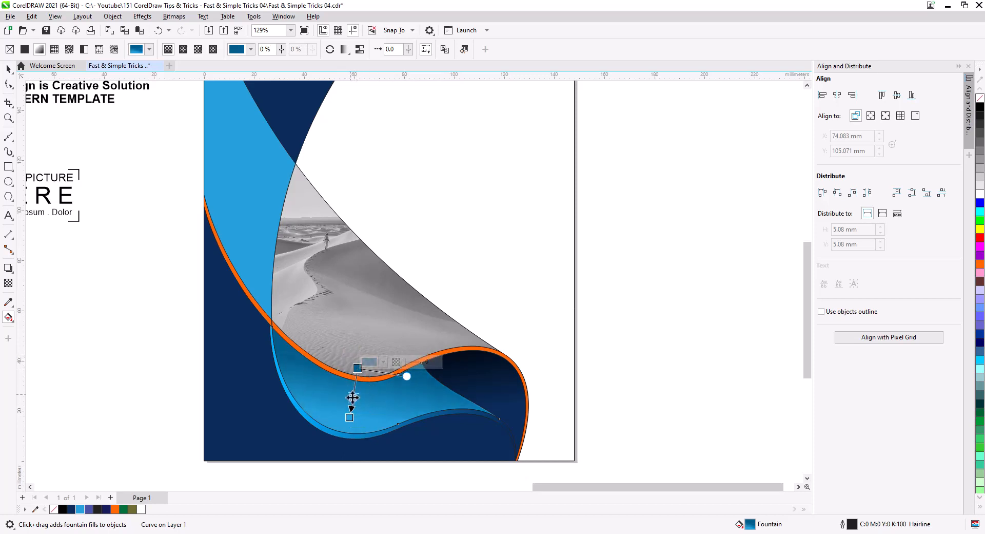
- Apply a linear fountain fill to the orange band, running from its outer bend on the right toward the bottom of the picture
left_click_drag(293, 346, 369, 408)
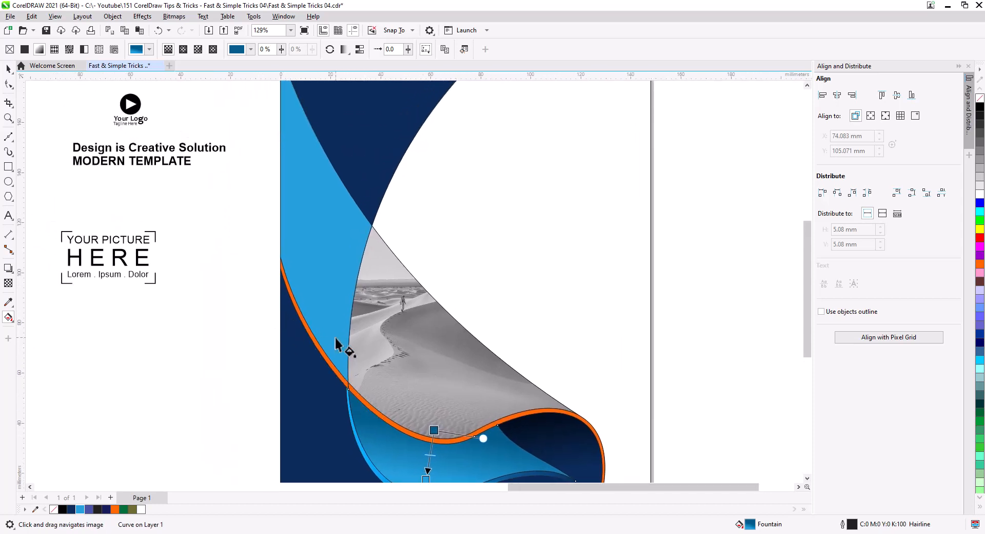
left_click(392, 426)
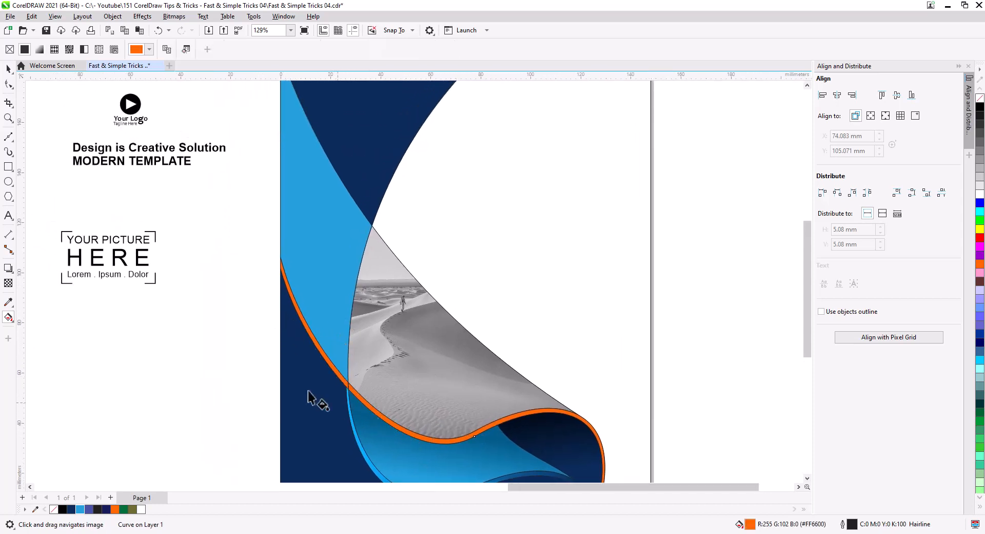
left_click(7, 69)
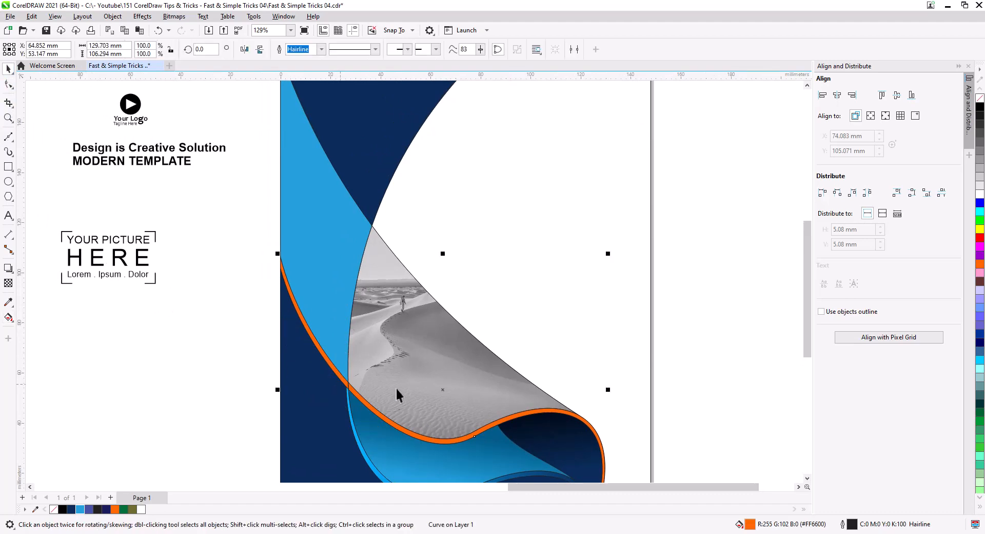
scroll(395, 387, "up", 2)
left_click(8, 317)
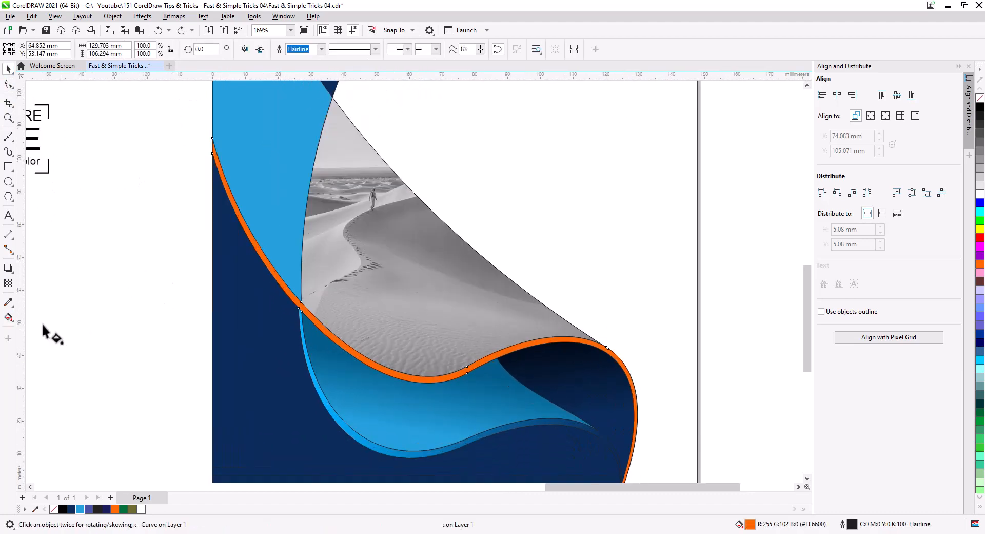
left_click_drag(634, 419, 345, 342)
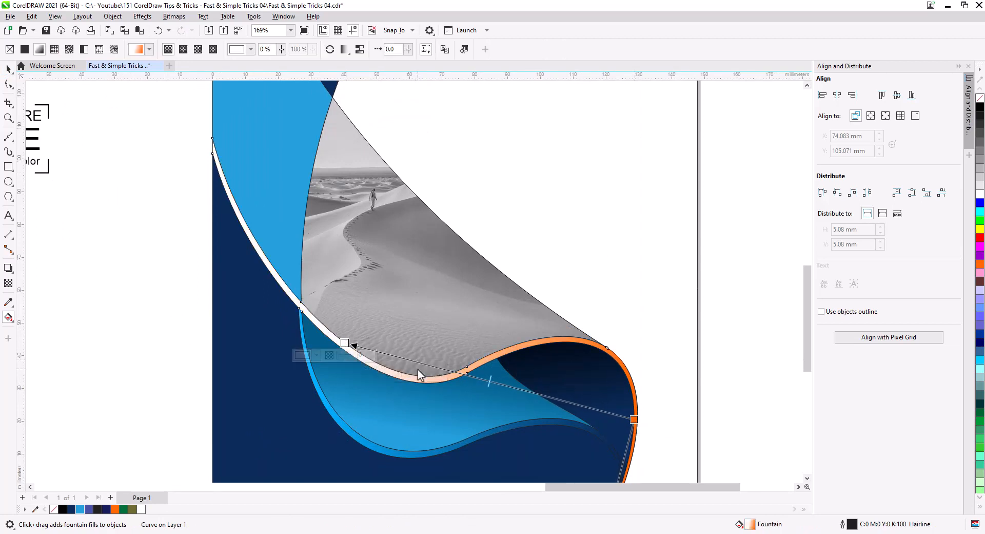
left_click_drag(417, 368, 368, 265)
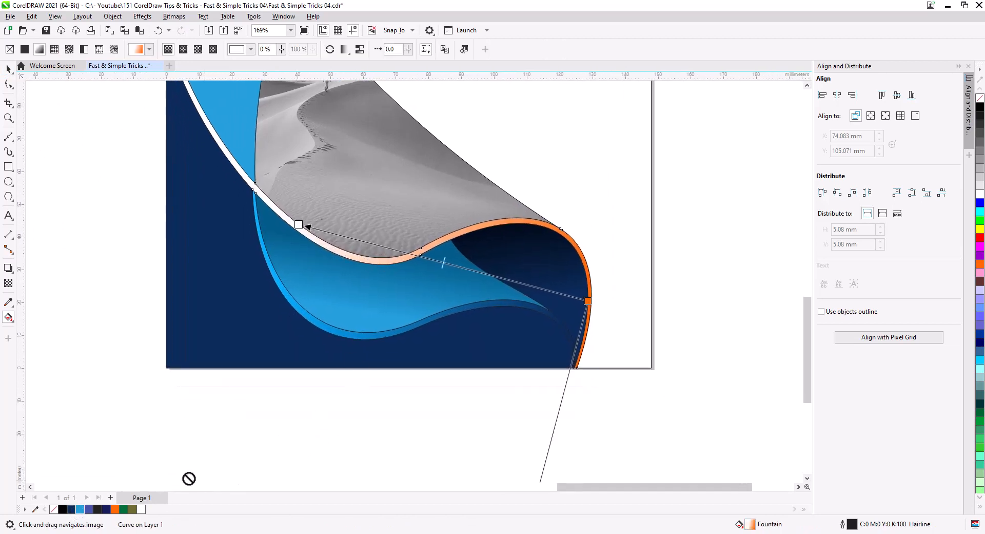
- Set the band gradient's start colour to navy and end colour to light blue, extending its end points past the bend and toward the page's left edge
left_click_drag(588, 301, 588, 302)
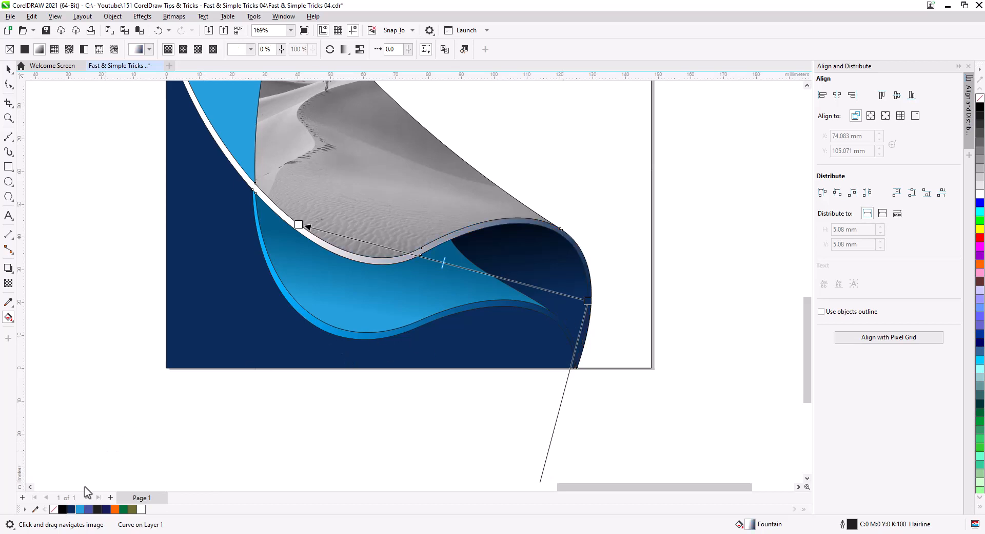
left_click_drag(299, 229, 298, 226)
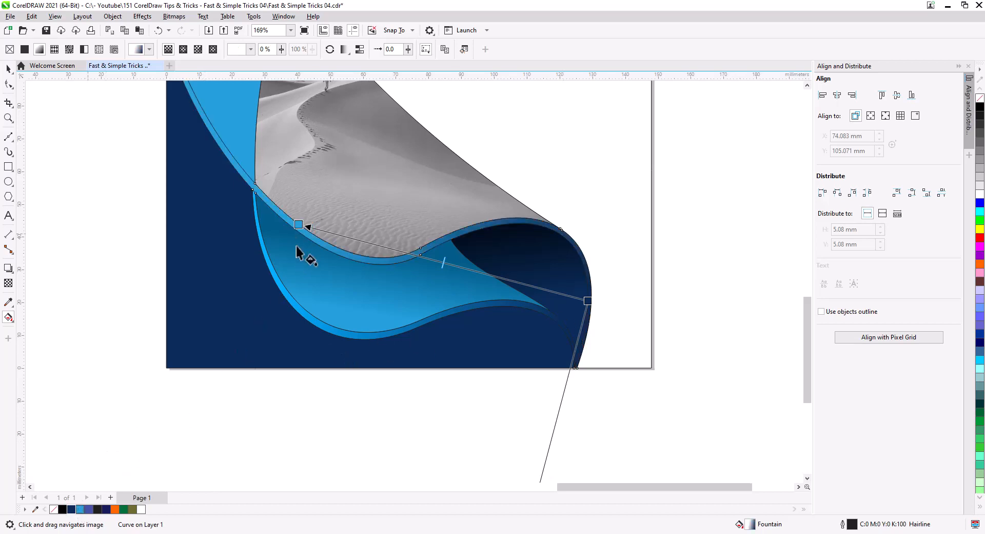
mouse_move(588, 303)
left_mouse_down()
mouse_move(604, 349)
mouse_move(622, 367)
mouse_move(612, 355)
left_mouse_up()
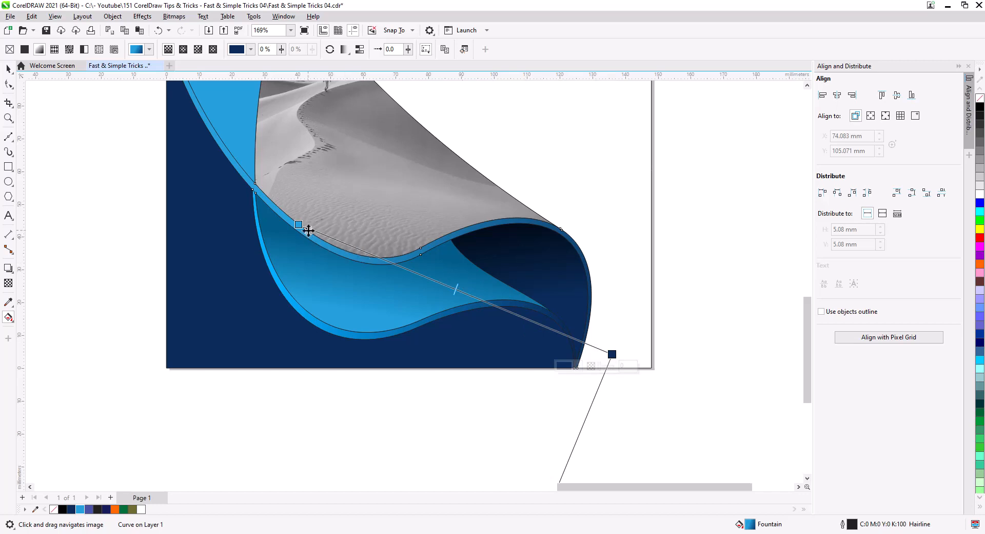
mouse_move(300, 224)
left_mouse_down()
mouse_move(237, 153)
mouse_move(180, 111)
left_mouse_up()
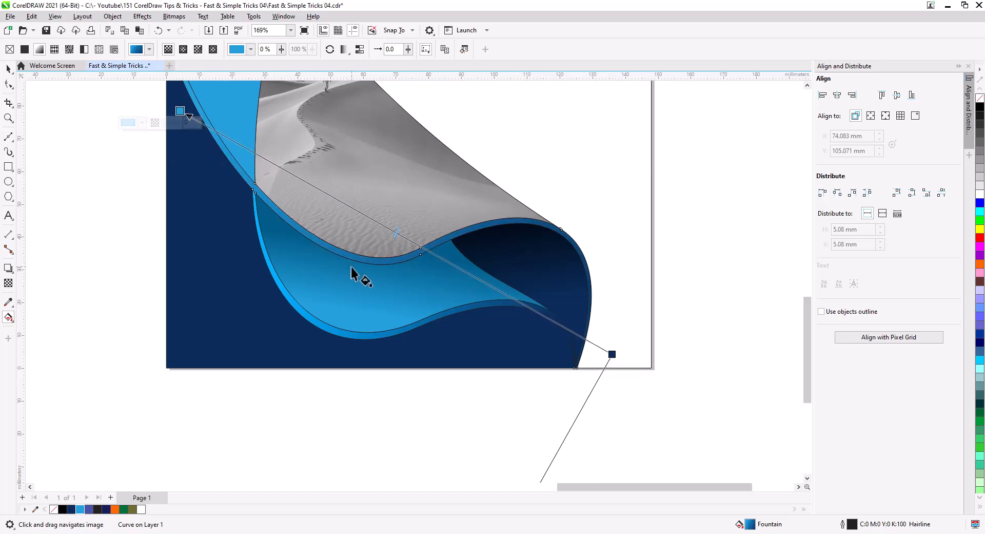
left_click(8, 69)
left_click(85, 205)
scroll(362, 388, "down", 2)
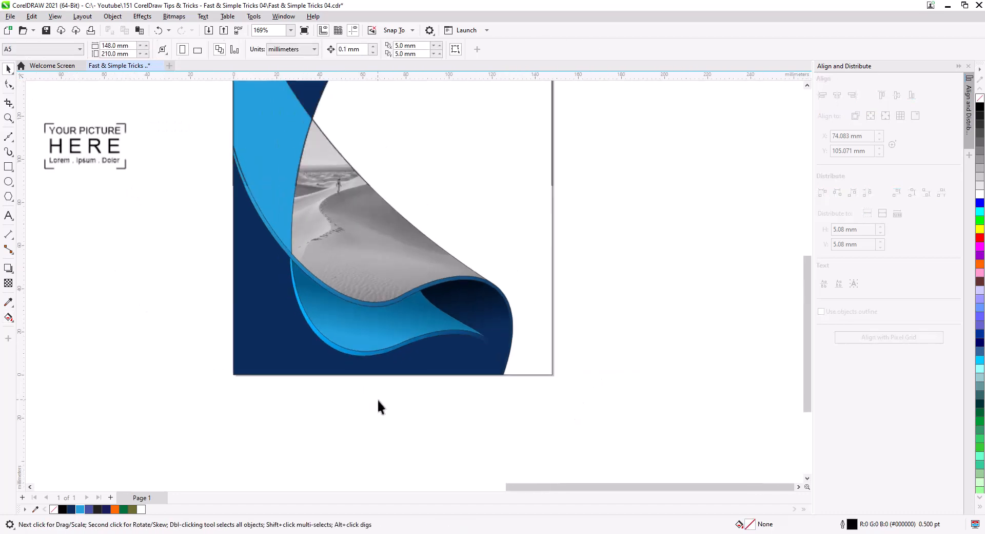
- Remove the outlines from all the artwork on the cover page
left_click_drag(406, 398, 460, 432)
scroll(492, 460, "down", 2)
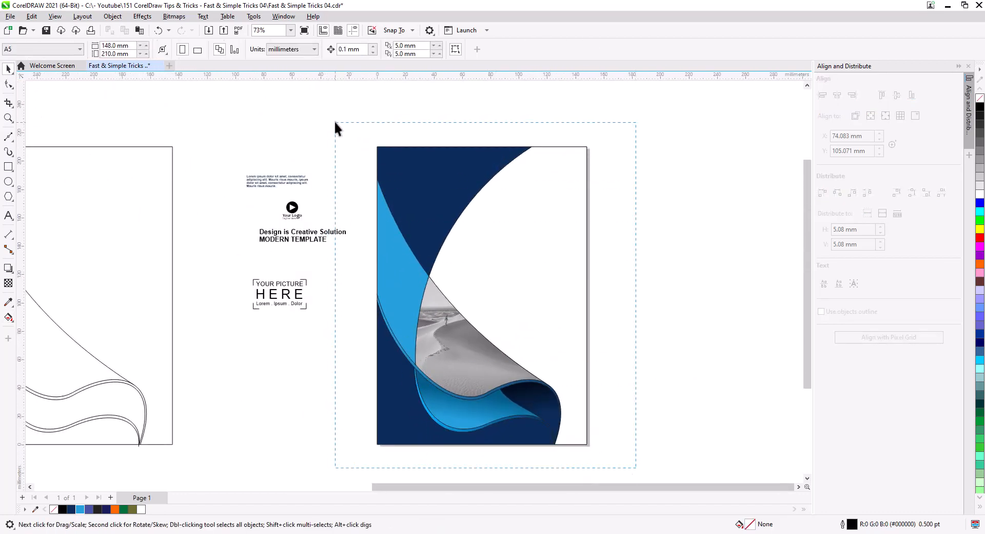
left_click_drag(334, 120, 335, 120)
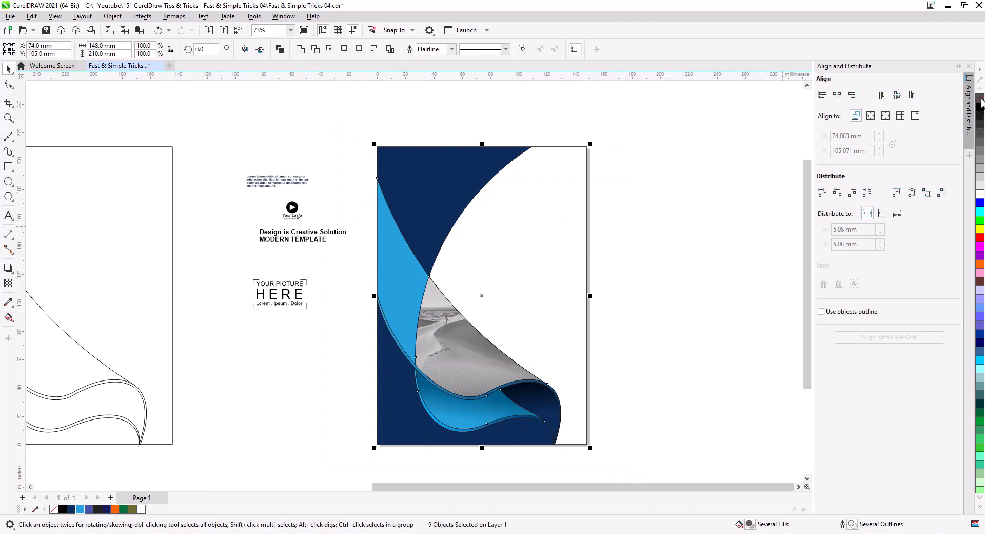
left_click(787, 212)
scroll(456, 398, "up", 3)
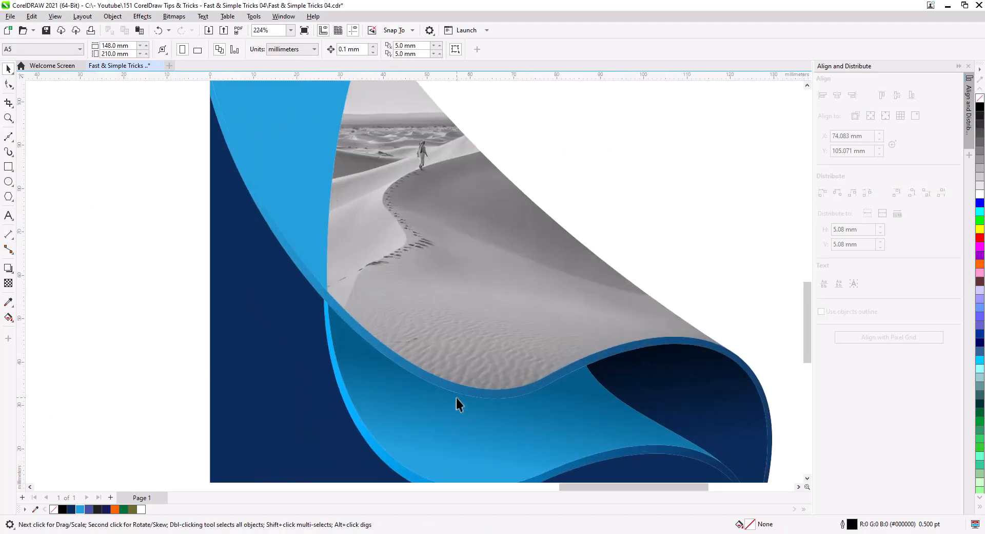
left_click(446, 356)
scroll(449, 357, "down", 2)
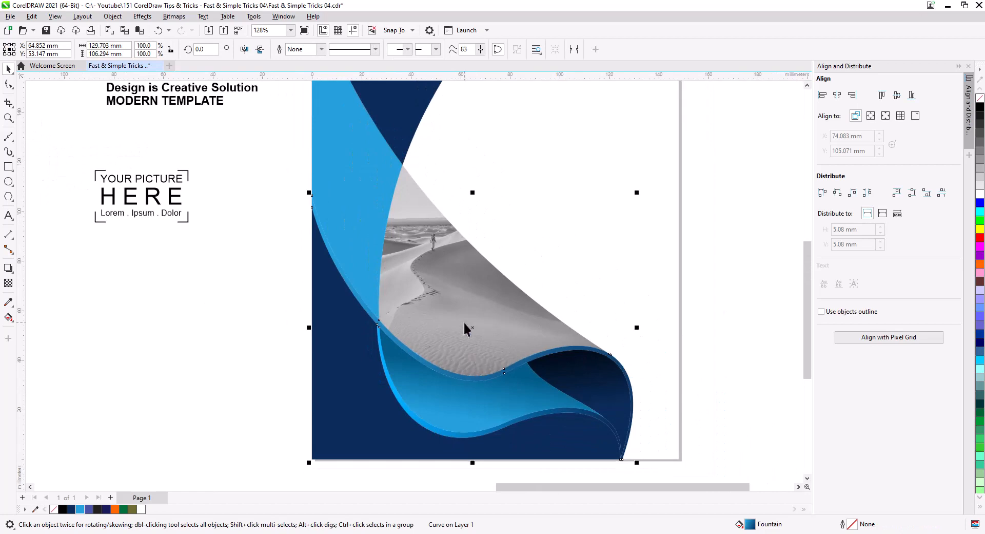
left_click(697, 322)
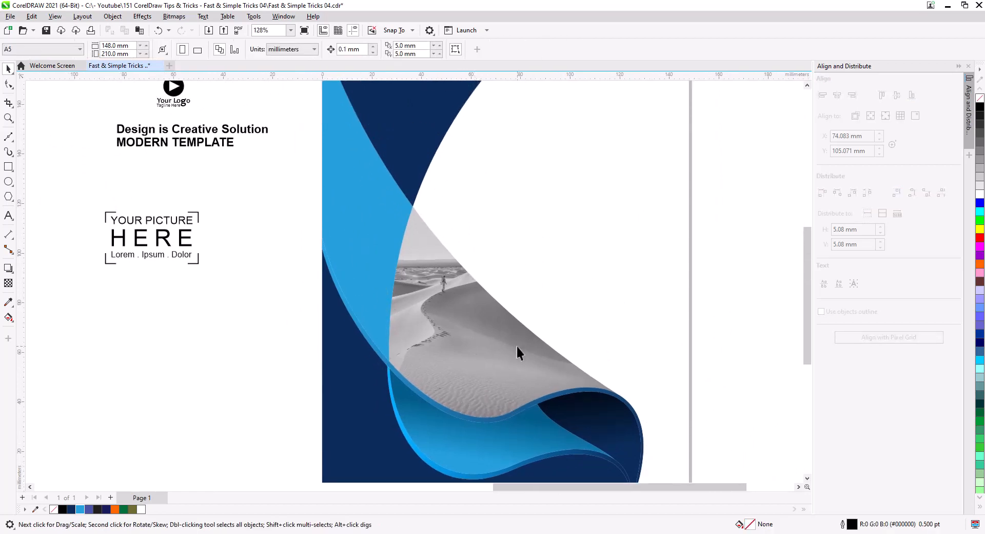
- Apply a linear fountain fill to the navy region at the page's bottom, with a black start colour and navy end colour
left_click_drag(520, 415, 485, 377)
scroll(603, 436, "up", 1)
left_click_drag(602, 448, 633, 359)
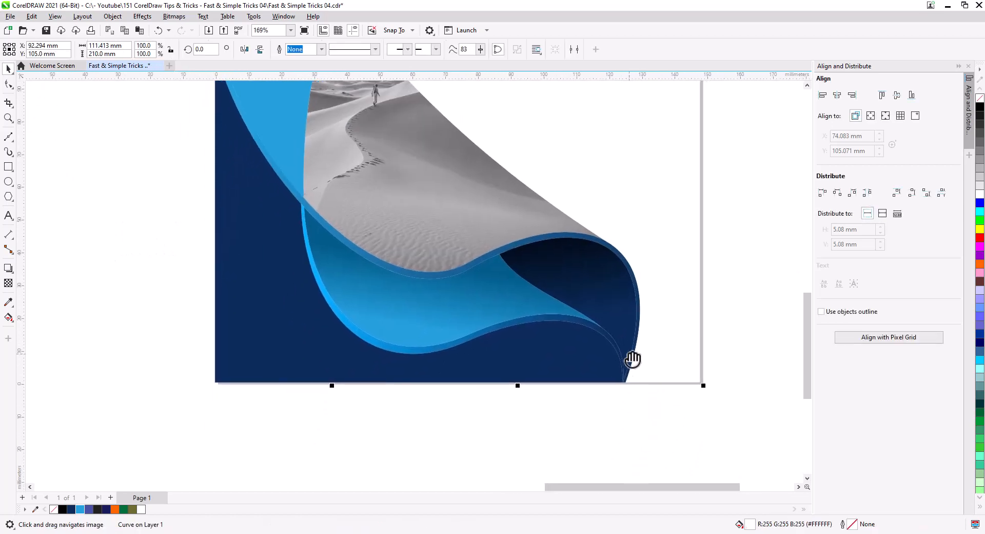
left_click(571, 383)
left_click(493, 381)
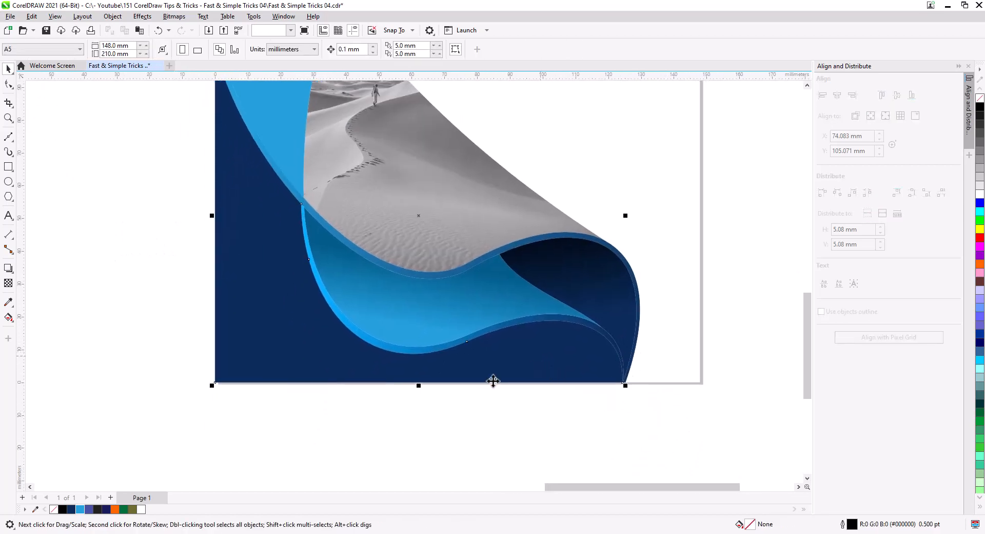
left_click(8, 317)
left_click_drag(548, 321, 498, 365)
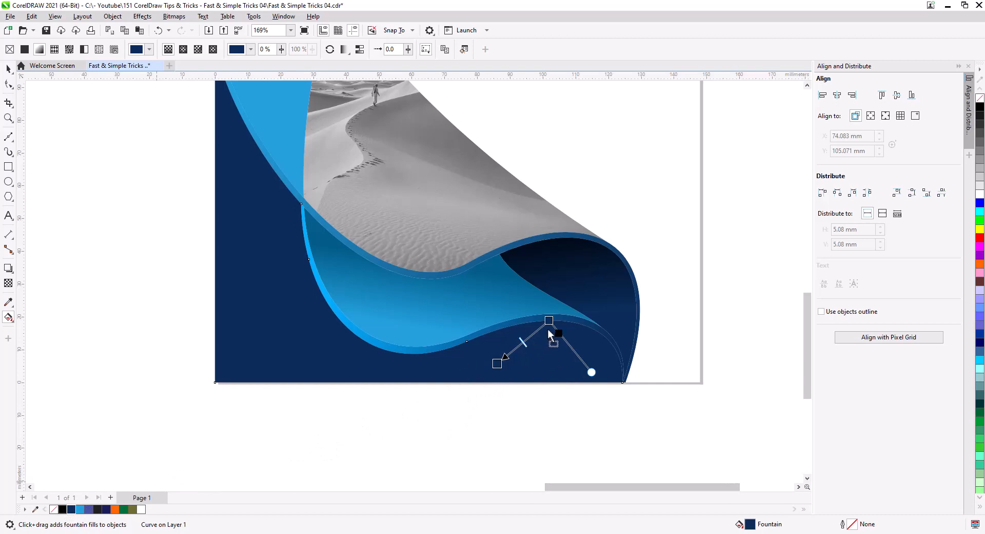
left_click_drag(550, 322, 539, 301)
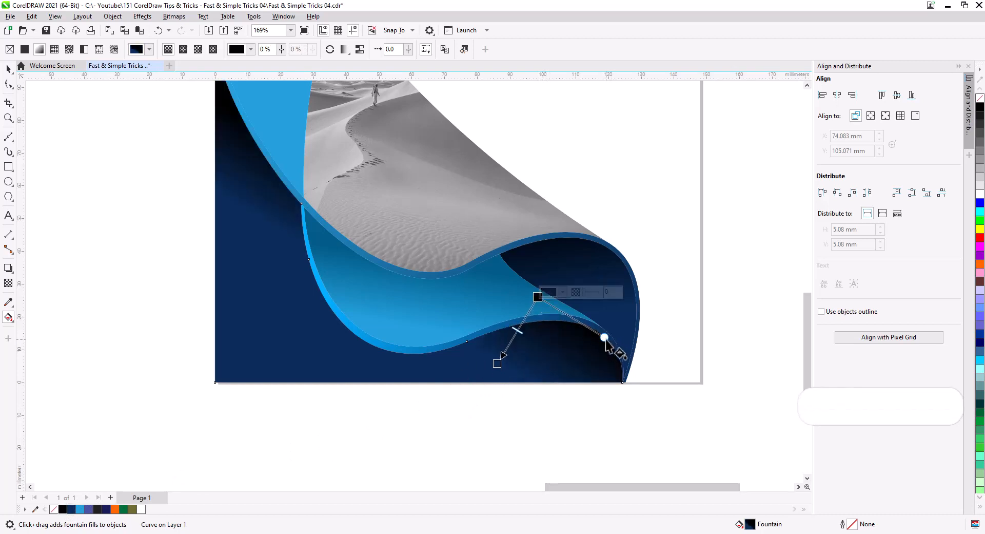
- Reposition the bottom region's gradient handles so the black shading gathers beneath the curl at its right end
left_click_drag(605, 337, 630, 347)
left_click_drag(539, 298, 571, 280)
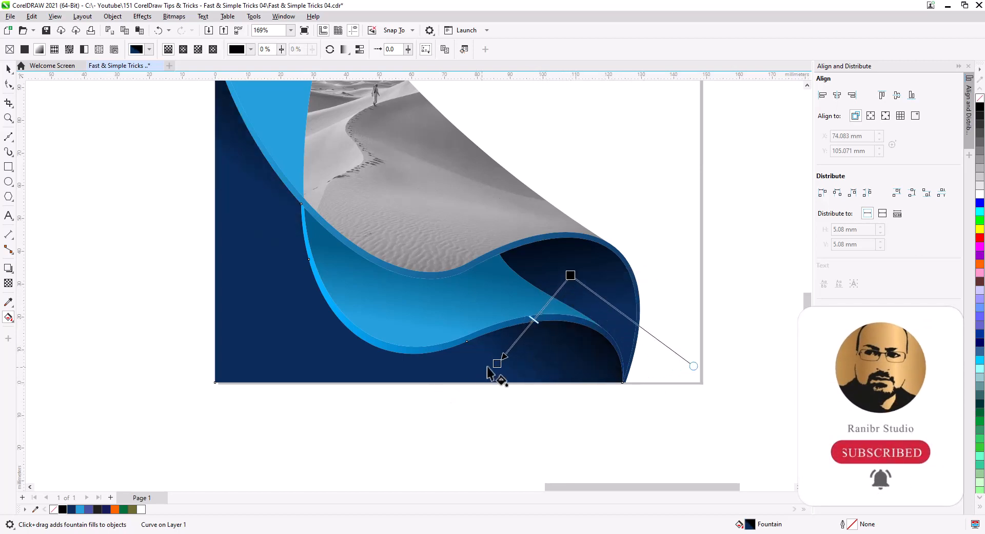
left_click_drag(496, 365, 454, 354)
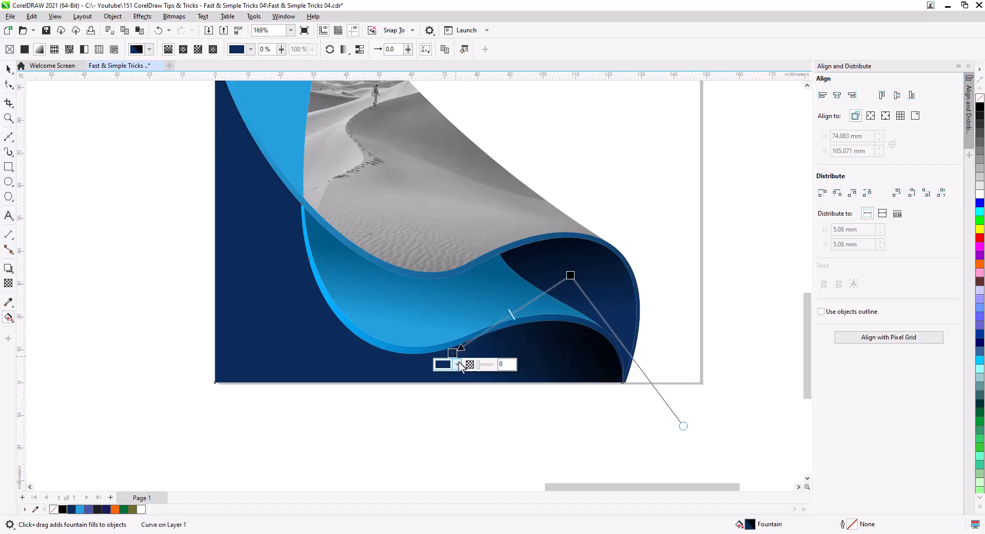
left_click_drag(571, 277, 594, 265)
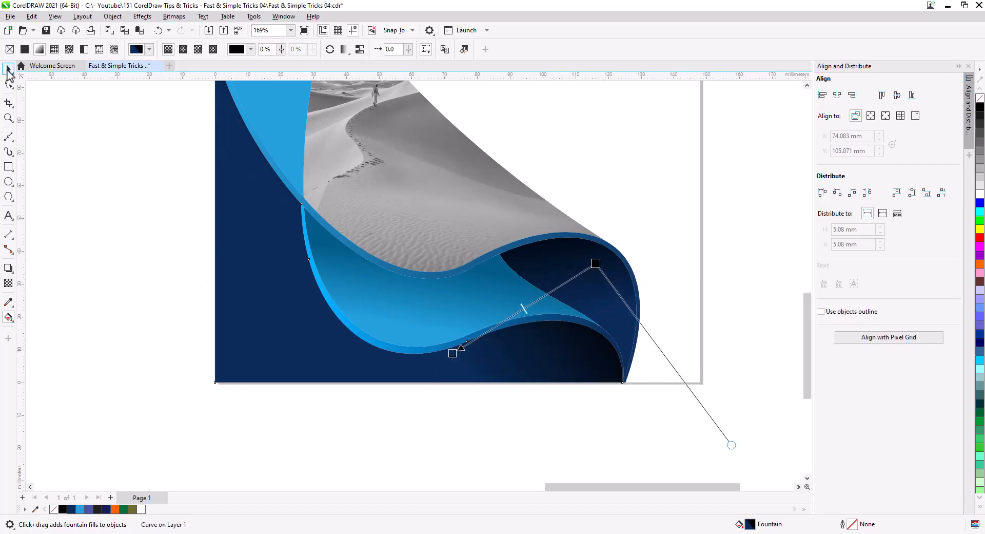
left_click(9, 69)
left_click(433, 400)
- Copy only the fill property from the dark leaf shape to the navy region at the page's bottom
scroll(433, 398, "down", 2)
left_click_drag(568, 418, 549, 440)
left_click(539, 405)
scroll(497, 407, "up", 4)
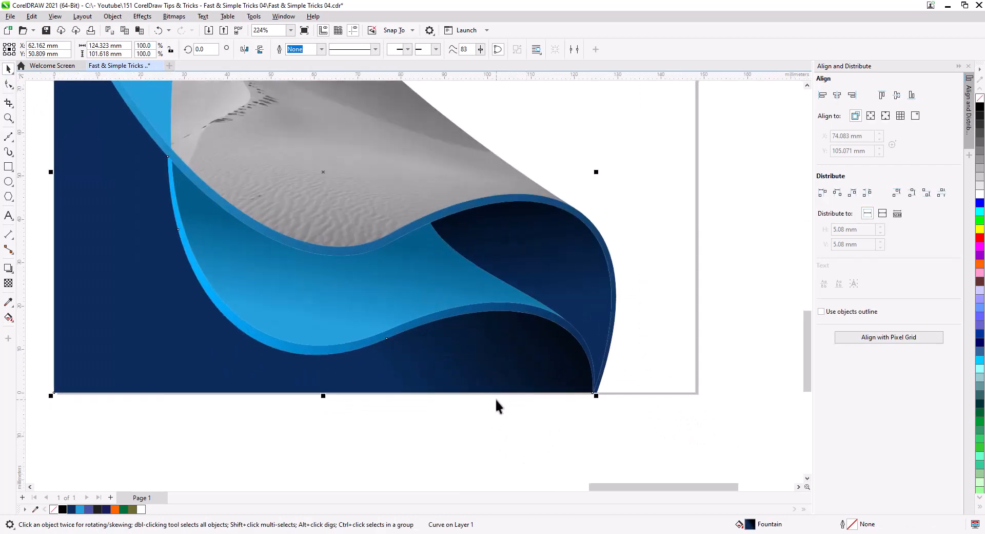
left_click(32, 16)
left_click(67, 90)
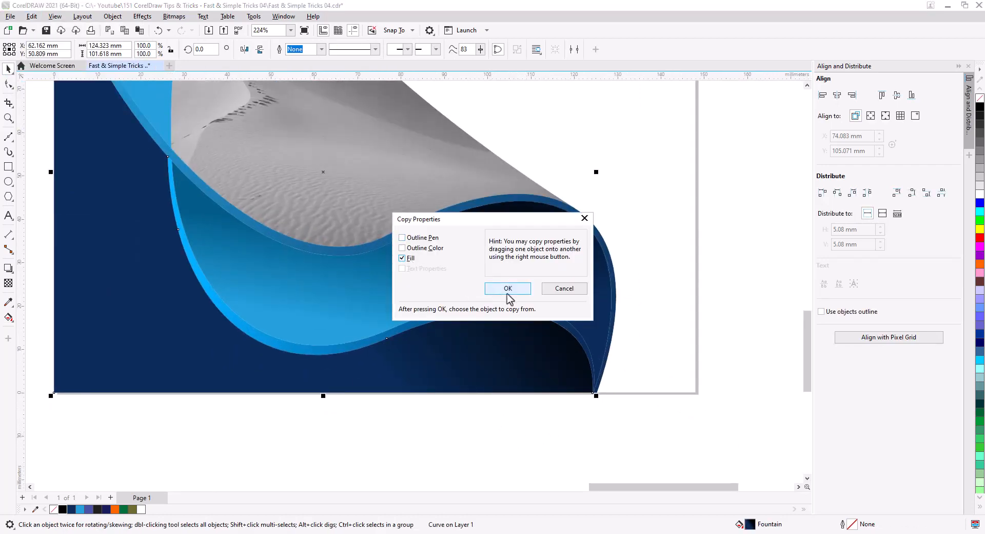
left_click(508, 292)
left_click(478, 377)
- Reposition the bottom region's copied gradient so its dark shading falls diagonally under the curl on the right
left_click(8, 317)
left_click_drag(362, 341, 344, 449)
scroll(362, 368, "down", 5)
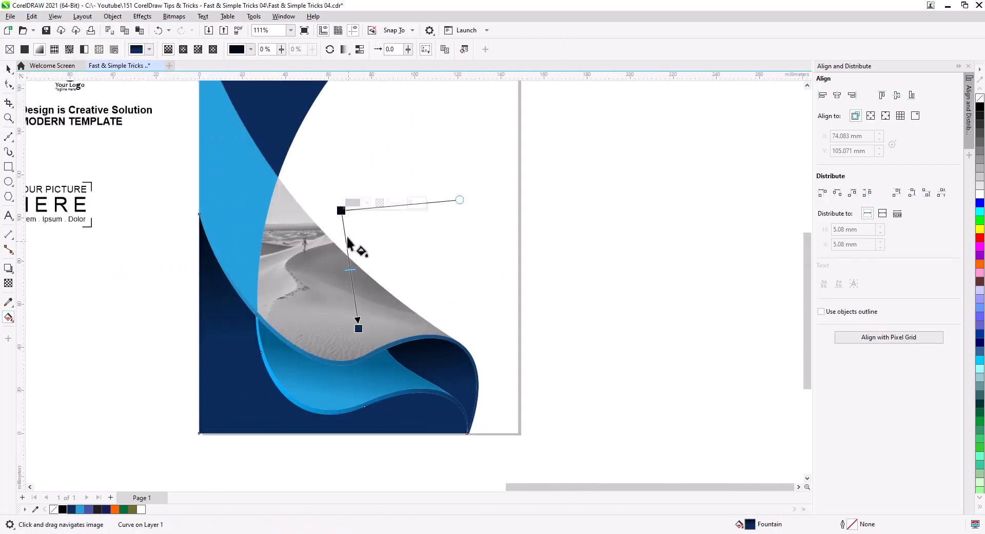
left_click_drag(340, 211, 444, 285)
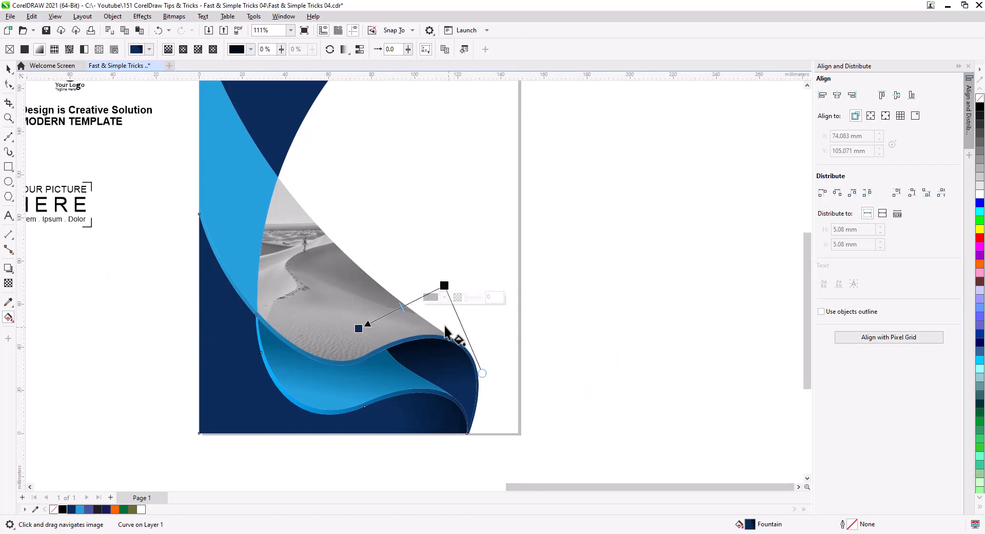
left_click_drag(359, 328, 363, 348)
mouse_move(444, 285)
left_mouse_down()
mouse_move(436, 310)
mouse_move(429, 305)
left_mouse_up()
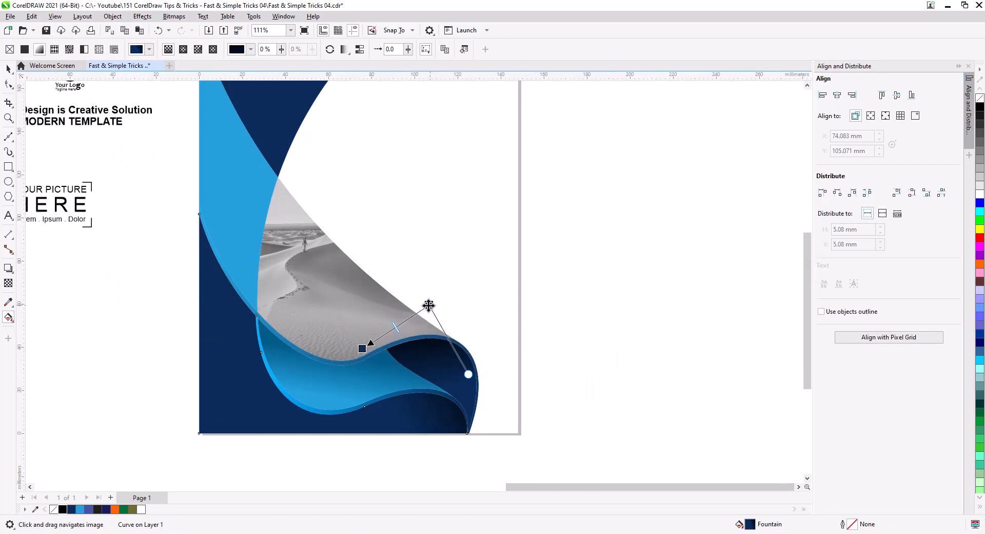
left_click_drag(362, 349, 358, 370)
left_click_drag(429, 304, 410, 327)
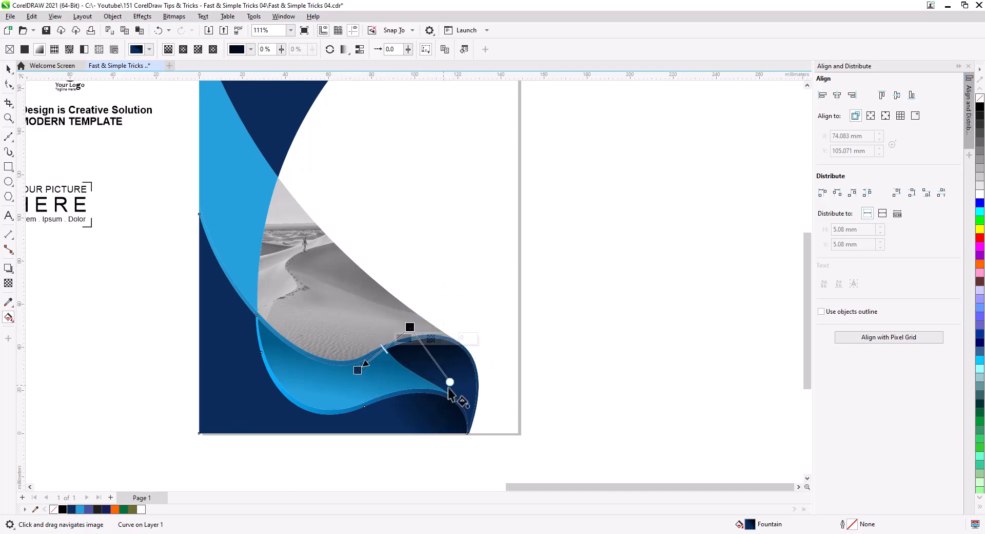
left_click_drag(450, 383, 459, 368)
left_click_drag(357, 369, 365, 380)
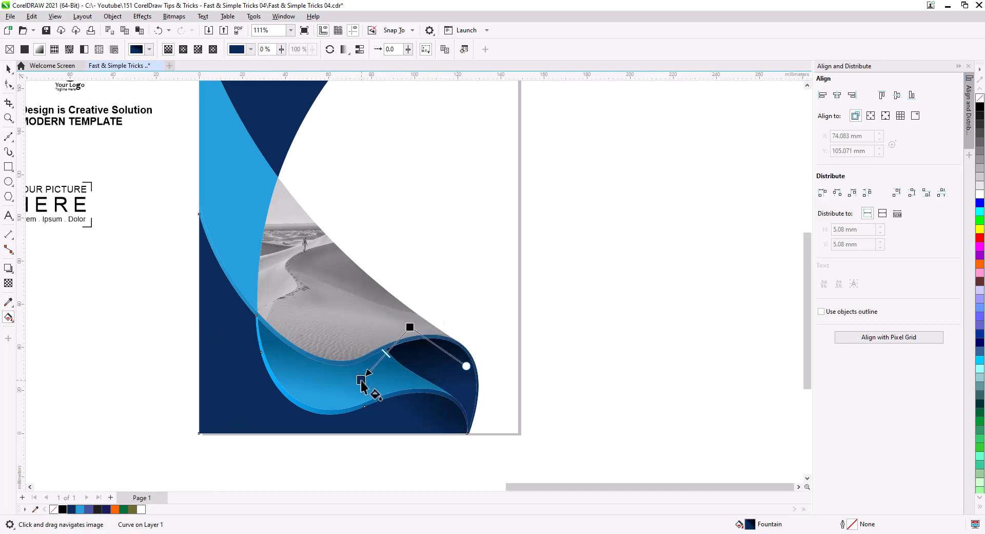
left_click_drag(409, 329, 407, 331)
left_click_drag(365, 381, 364, 396)
- Reposition the dark leaf's gradient to run steeply from the band's crest down to the leaf's lower tip
mouse_move(402, 339)
left_mouse_down()
mouse_move(408, 355)
mouse_move(464, 345)
left_mouse_up()
left_click(444, 363)
left_click_drag(441, 389, 439, 391)
left_click_drag(464, 346, 457, 337)
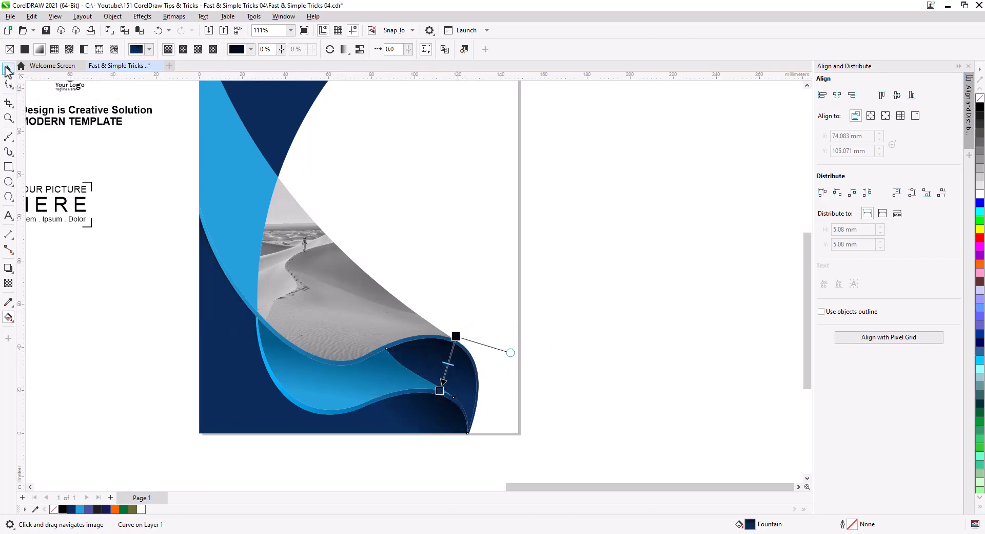
left_click(8, 69)
key("Escape")
- Place the "YOUR PICTURE HERE" text group over the desert picture, bring it to the front and colour its text navy
scroll(359, 369, "down", 1)
left_click_drag(363, 366, 419, 406)
left_click_drag(400, 315, 417, 353)
scroll(335, 207, "up", 3)
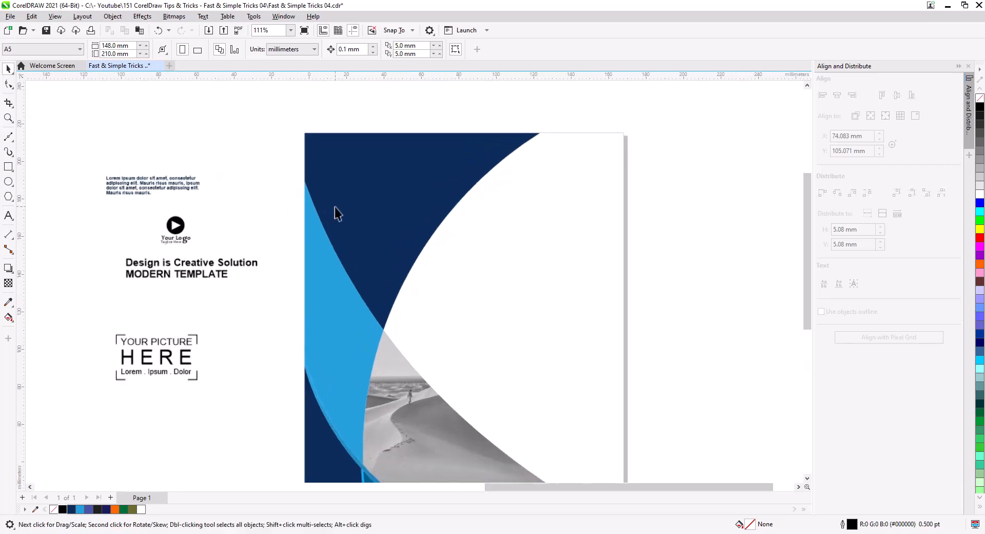
left_click_drag(347, 229, 385, 169)
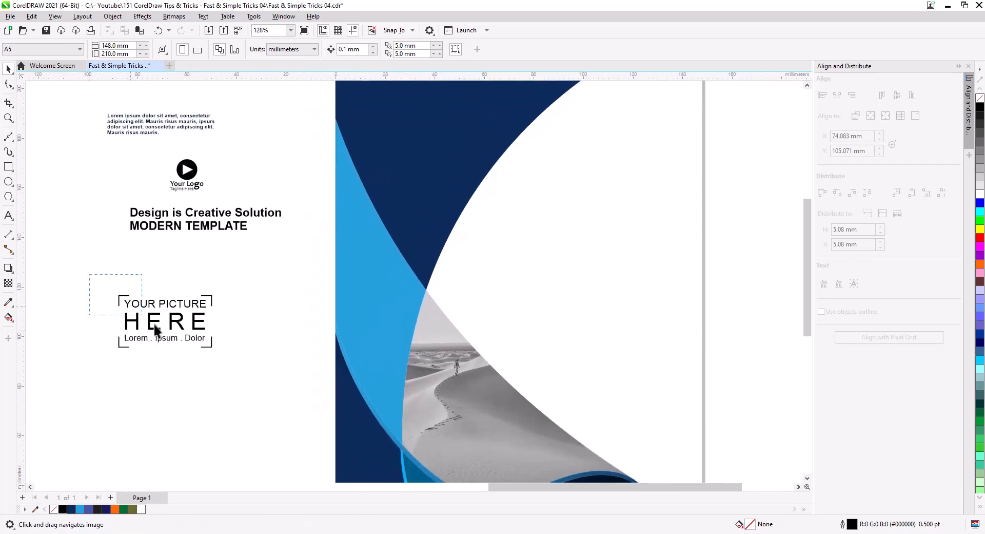
left_click(156, 328)
left_click_drag(143, 272, 470, 398)
key("shift+Page_Up")
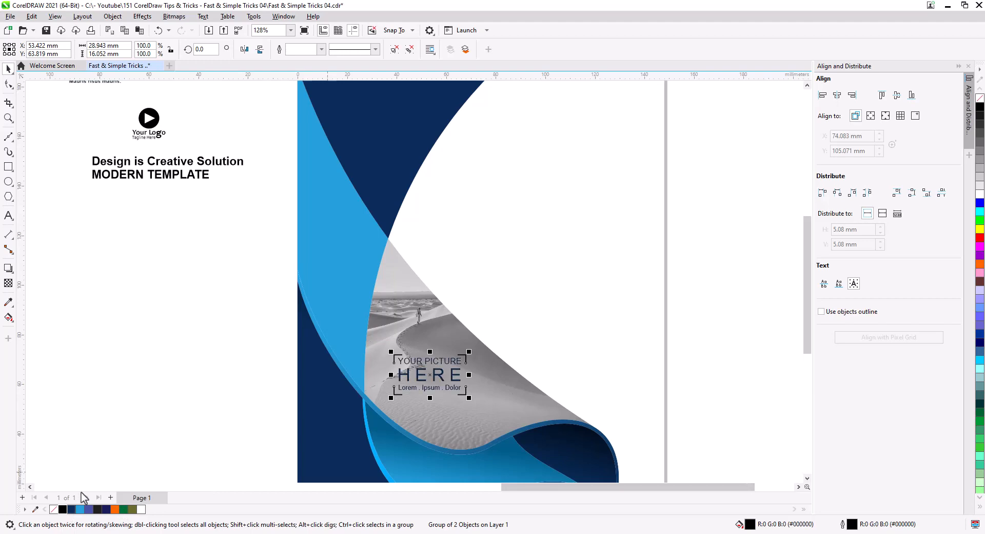
left_click(154, 400)
scroll(209, 307, "down", 1)
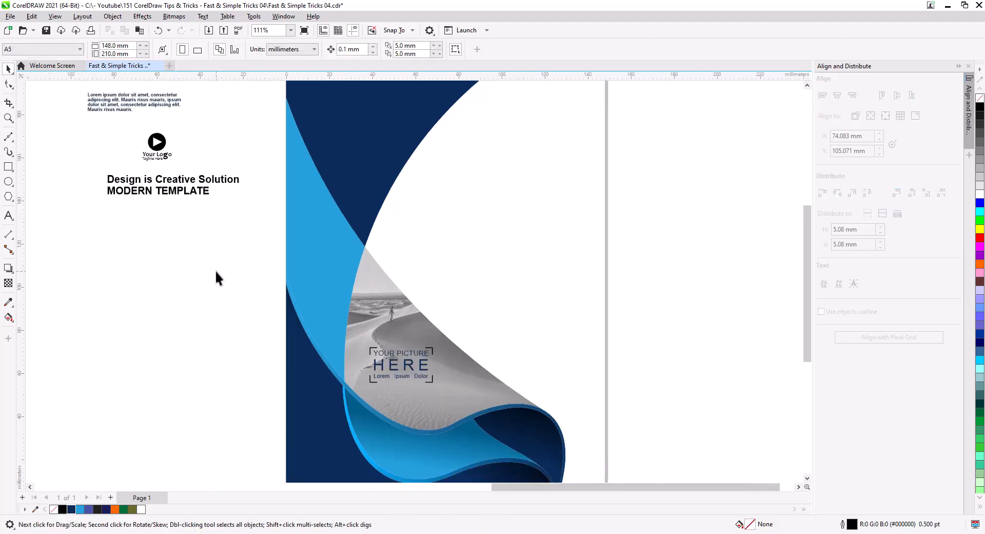
- Place the logo group in the page's upper-left navy area, bring it to the front, fill it white and enlarge it to about 130%
scroll(208, 193, "up", 3)
left_click_drag(208, 193, 257, 346)
left_click(185, 276)
left_click_drag(432, 158, 430, 162)
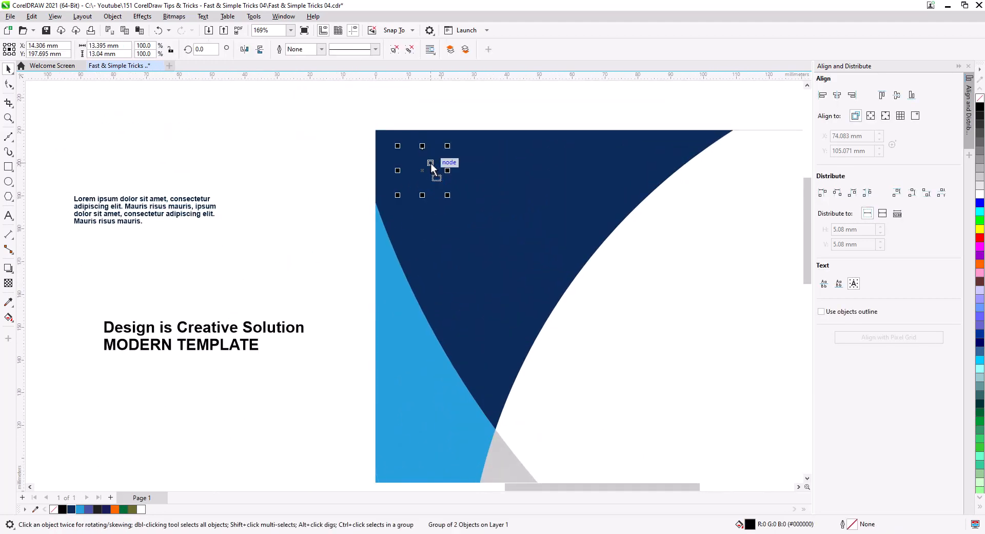
key("shift+Page_Up")
left_click(980, 196)
left_click(283, 175)
left_click(430, 172)
left_click_drag(450, 197, 462, 209)
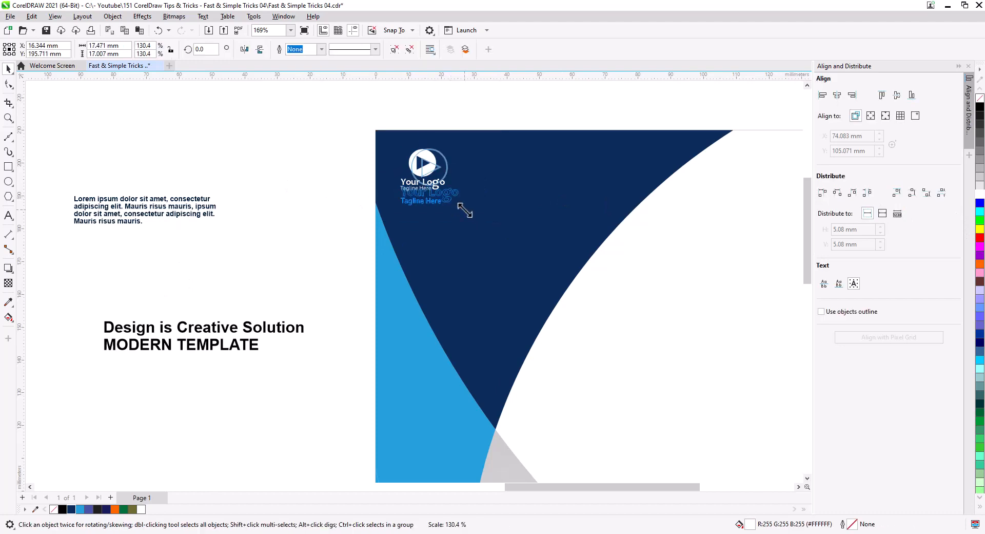
left_click(80, 509)
left_click(219, 433)
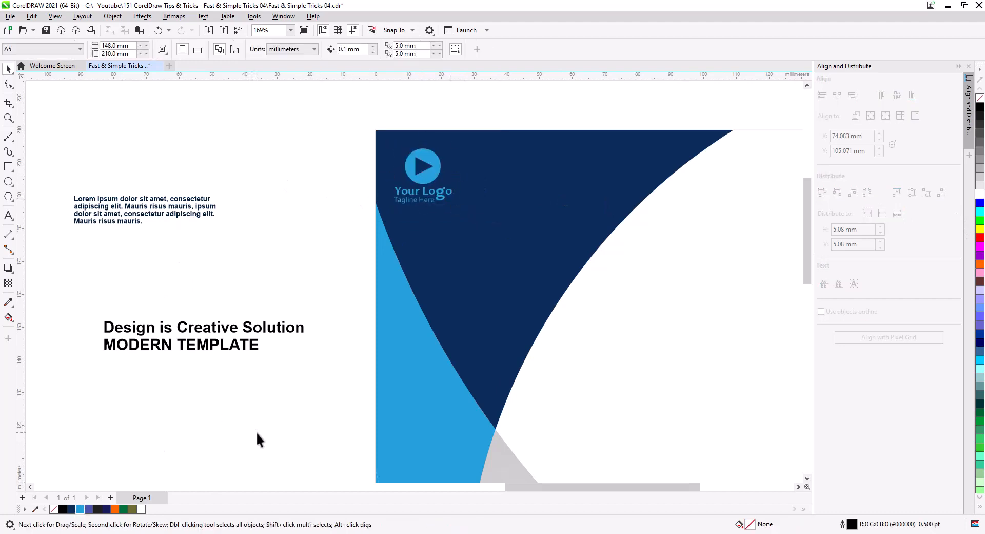
key("ctrl+z")
- Shift the white logo slightly to the right within the navy corner
left_click_drag(436, 176, 445, 178)
left_click(272, 249)
- Place the "Design is Creative Solution" heading in the page's upper white area and the lorem ipsum paragraph below it
scroll(272, 249, "down", 1)
left_click_drag(259, 275, 616, 212)
left_click(154, 197)
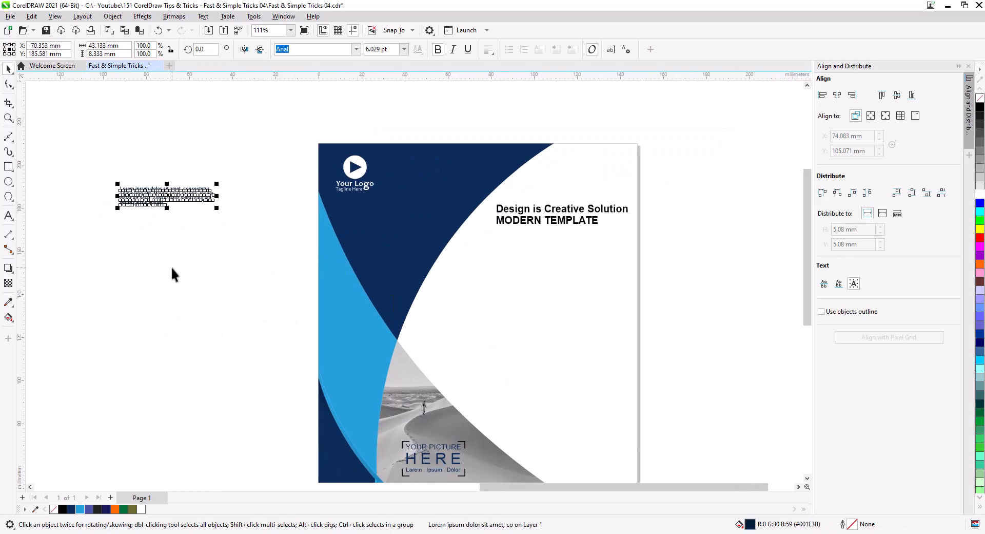
left_click_drag(168, 196, 564, 335)
- Break the heading's first line into three lines: "Design", "is Creative" and "Solution"
scroll(553, 221, "up", 4)
left_click_drag(553, 220, 537, 288)
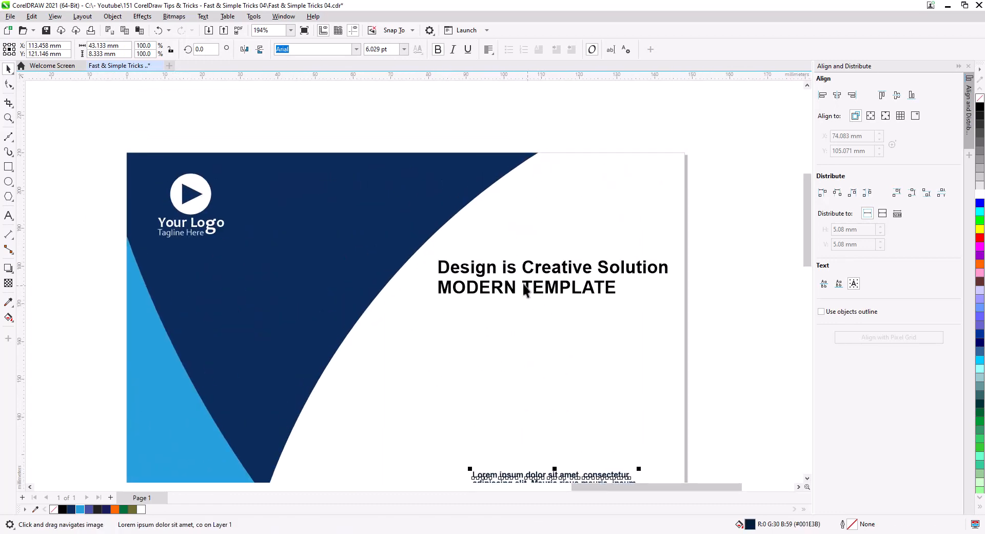
left_click(505, 274)
key("Return")
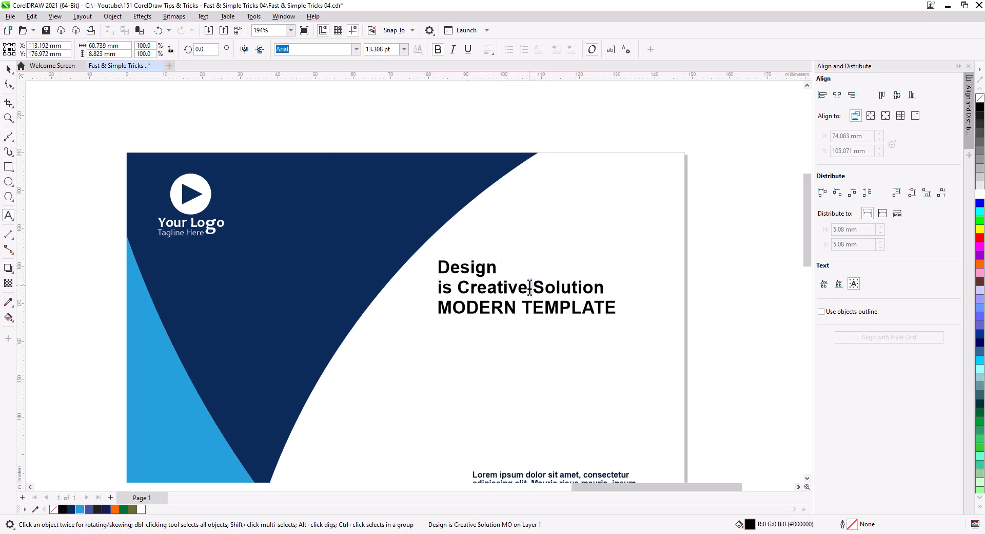
left_click(530, 286)
key("Return")
- Set the word "Design" in the heading to 18 pt
double_click(463, 268)
left_click(404, 49)
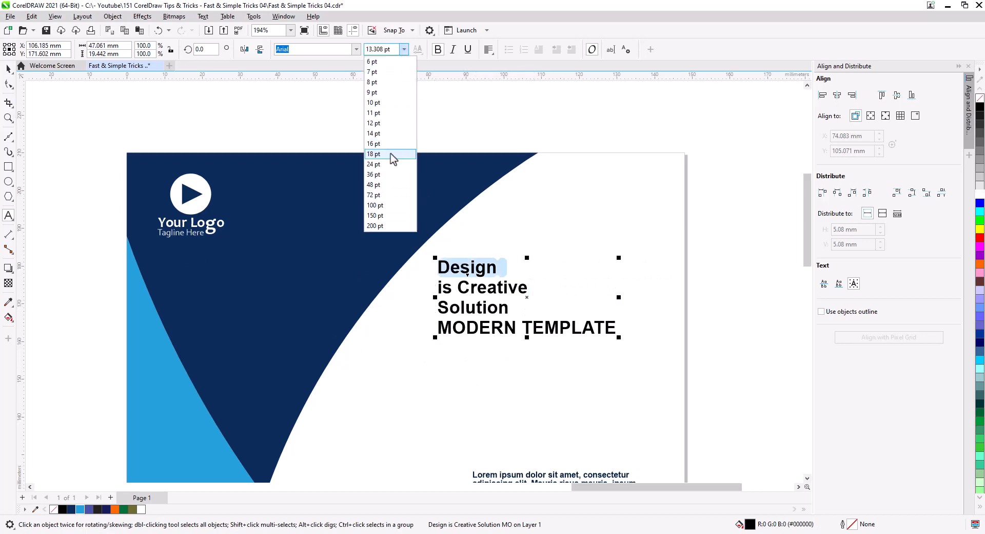
left_click(393, 159)
left_click(8, 72)
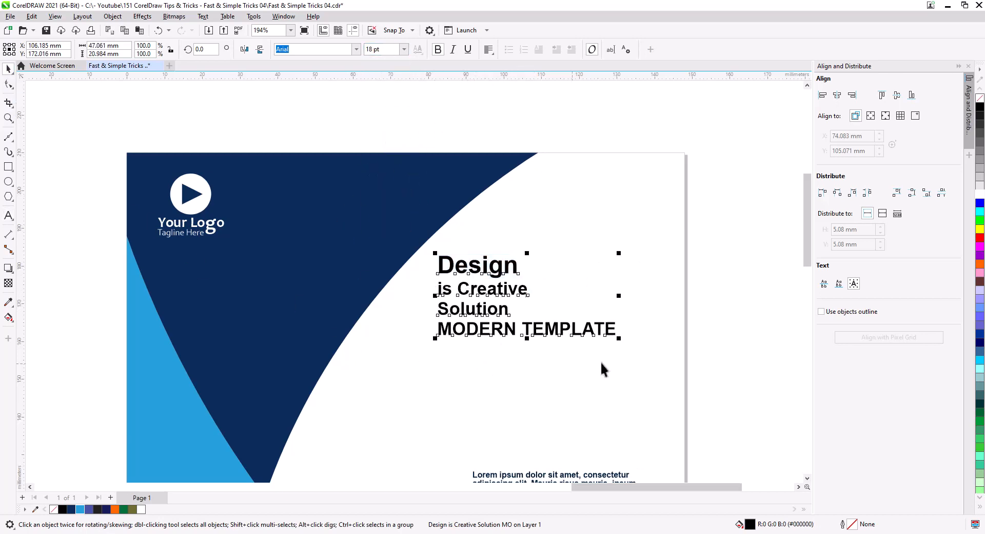
- Enlarge the whole heading to about 82 mm wide and colour it navy
left_click_drag(618, 336, 750, 475)
scroll(323, 376, "down", 1)
left_click_drag(413, 419, 361, 258)
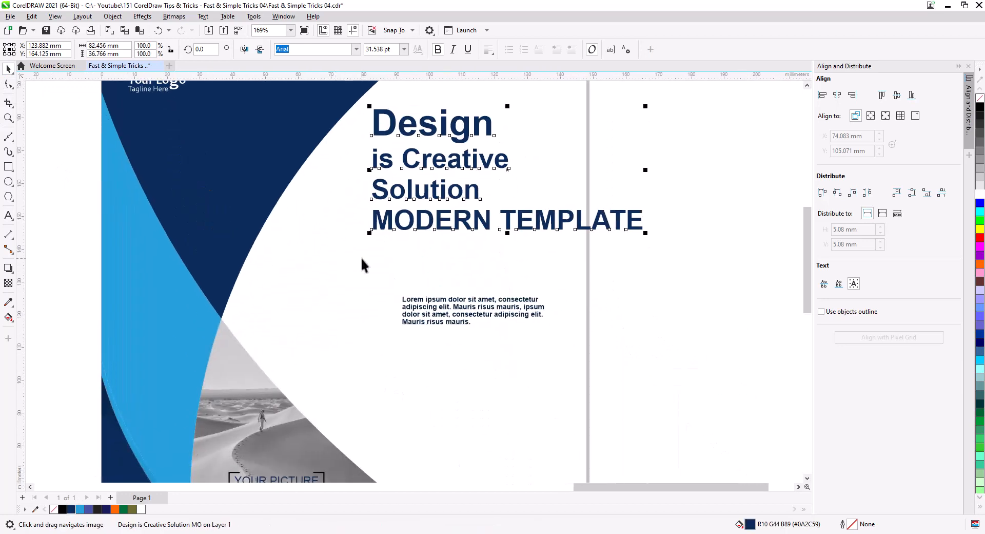
- Move the lorem ipsum paragraph down to make room, and reposition and enlarge the heading to about 108 mm wide
left_click_drag(467, 200, 466, 216)
left_click_drag(494, 310, 494, 413)
left_click_drag(467, 244, 442, 266)
left_click_drag(618, 267, 704, 305)
- Place the lorem ipsum paragraph under the heading's left edge, enlarged to about 147%, and set its text alignment
left_click_drag(421, 407, 363, 344)
left_click_drag(488, 368, 495, 409)
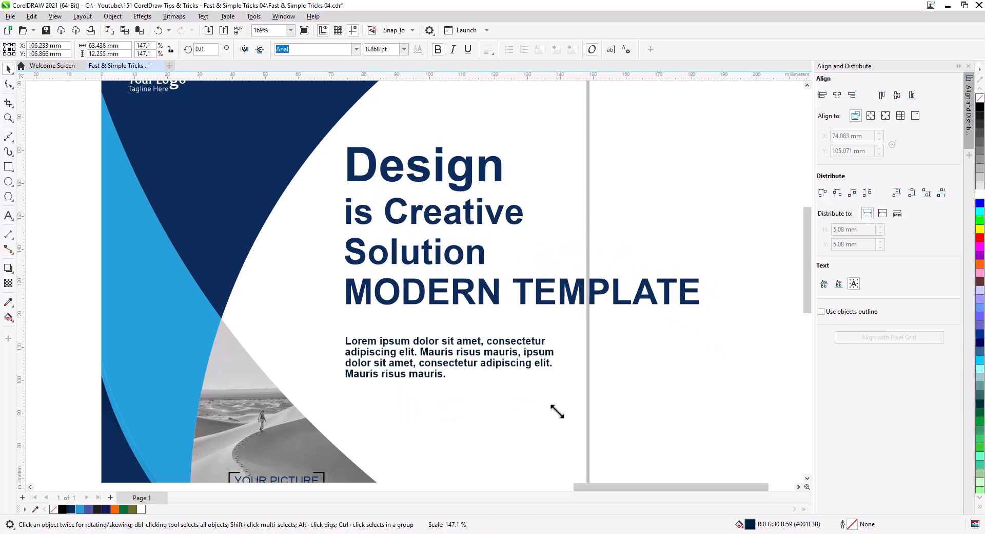
left_click(488, 49)
left_click(512, 109)
- Increase the line spacing of the lorem ipsum paragraph and of the heading with the Shape tool
key("F10")
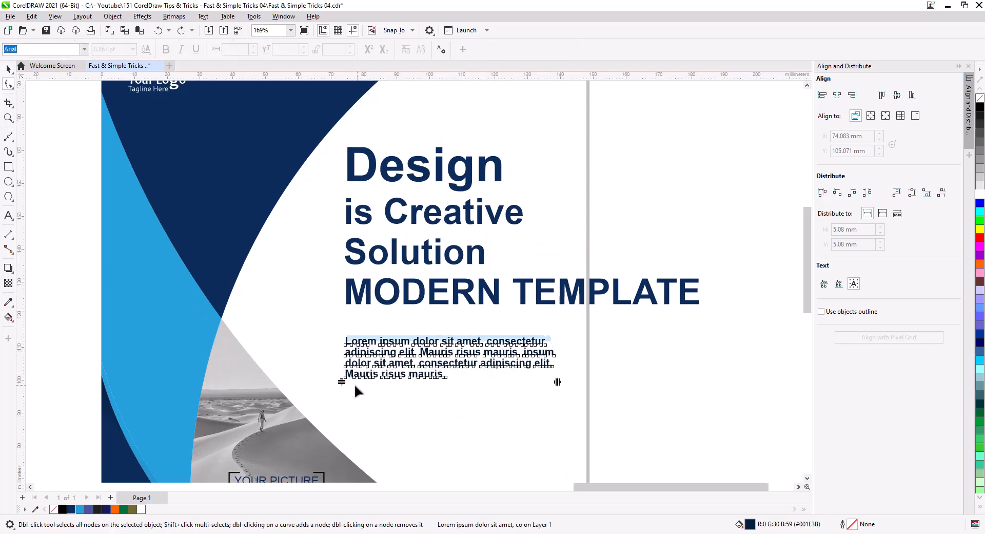
left_click_drag(345, 382, 345, 392)
left_click(8, 69)
left_click(359, 294)
left_click(8, 84)
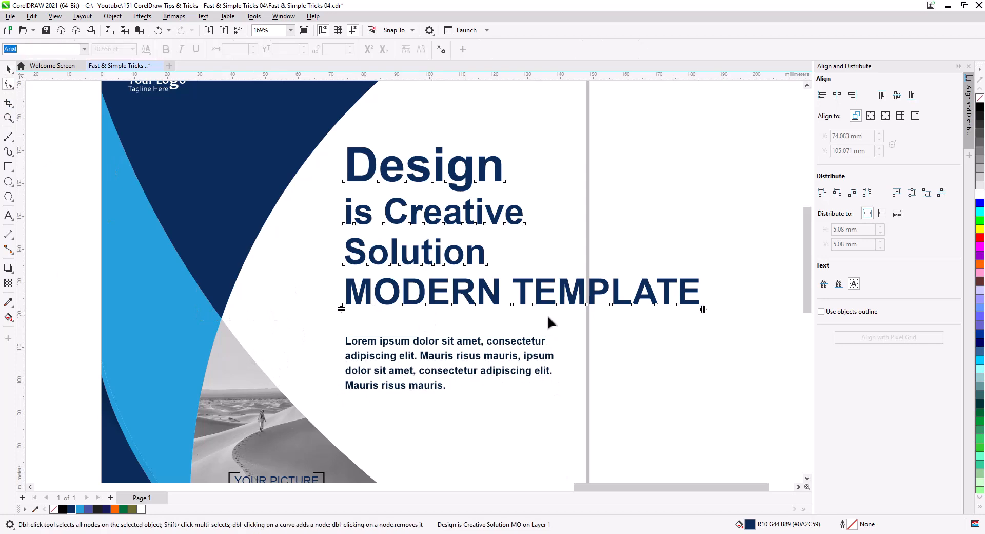
left_click_drag(341, 309, 342, 331)
- Break the heading apart into separate lines, and make "MODERN TEMPLATE" non-bold at about 17.5 pt above the paragraph
left_click(113, 16)
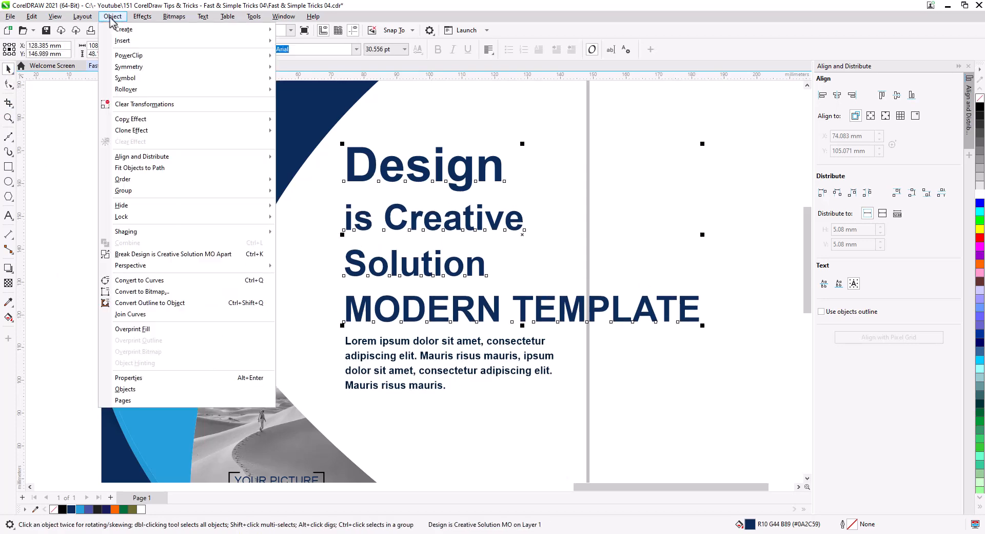
left_click(167, 255)
left_click(624, 356)
left_click(627, 320)
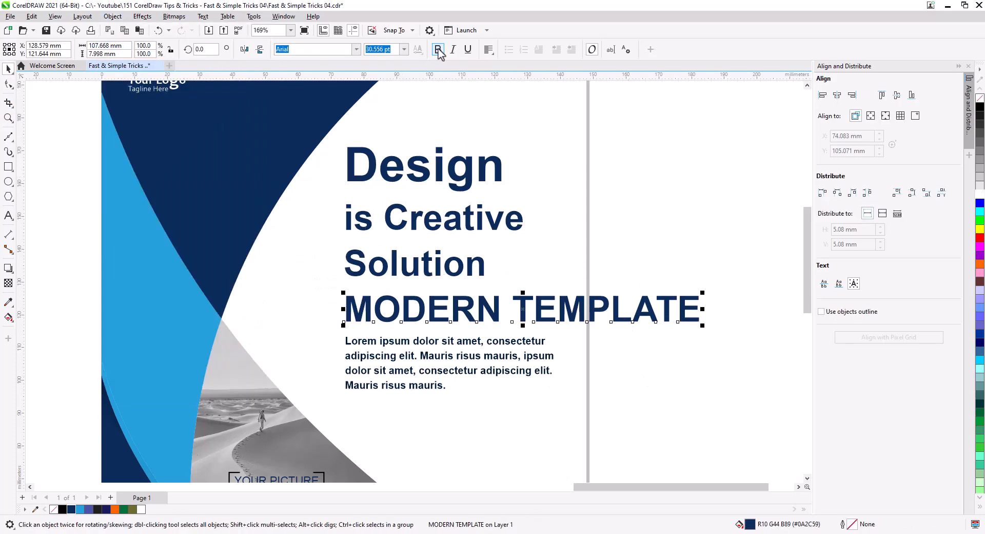
left_click_drag(701, 325, 546, 337)
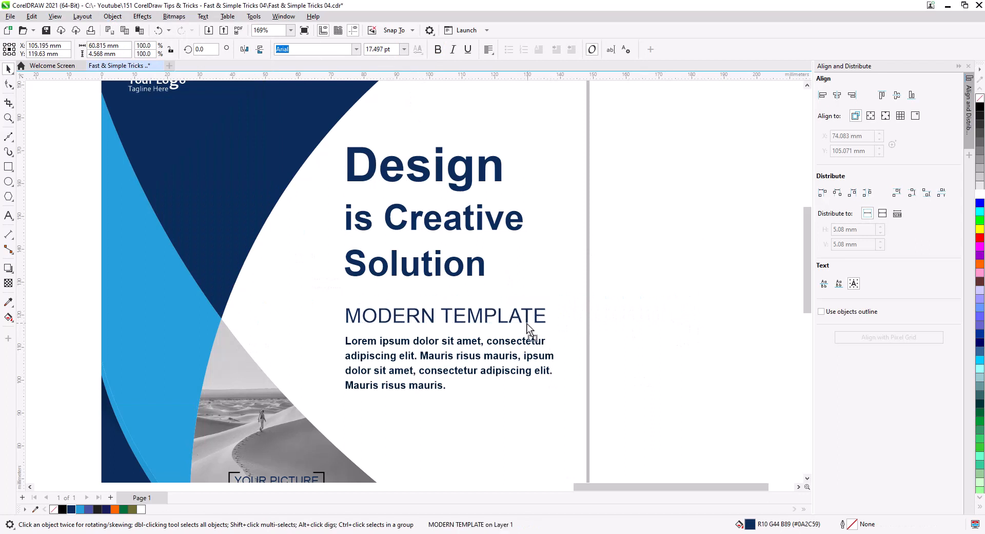
- Move the "is Creative" and "Solution" lines down together, and enlarge "Design" and lower it to sit just above them
left_click(450, 271)
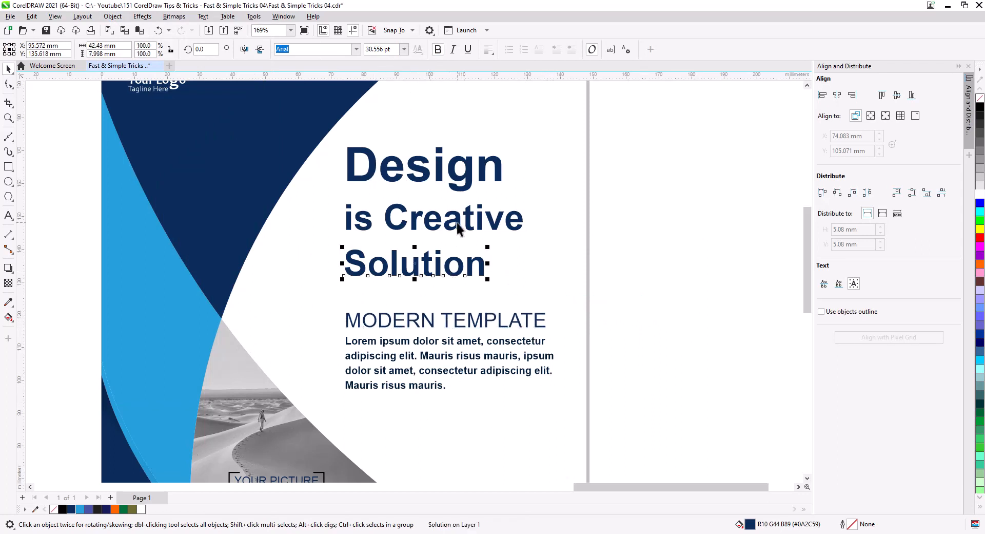
left_click(457, 222, "shift")
left_click_drag(457, 222, 460, 242)
left_click(463, 187)
left_click_drag(506, 195, 521, 211)
left_click_drag(478, 195, 481, 212)
- Tighten the gaps by moving "Solution" and "MODERN TEMPLATE" slightly up, and lower the lorem ipsum paragraph a little
left_click_drag(462, 284, 460, 278)
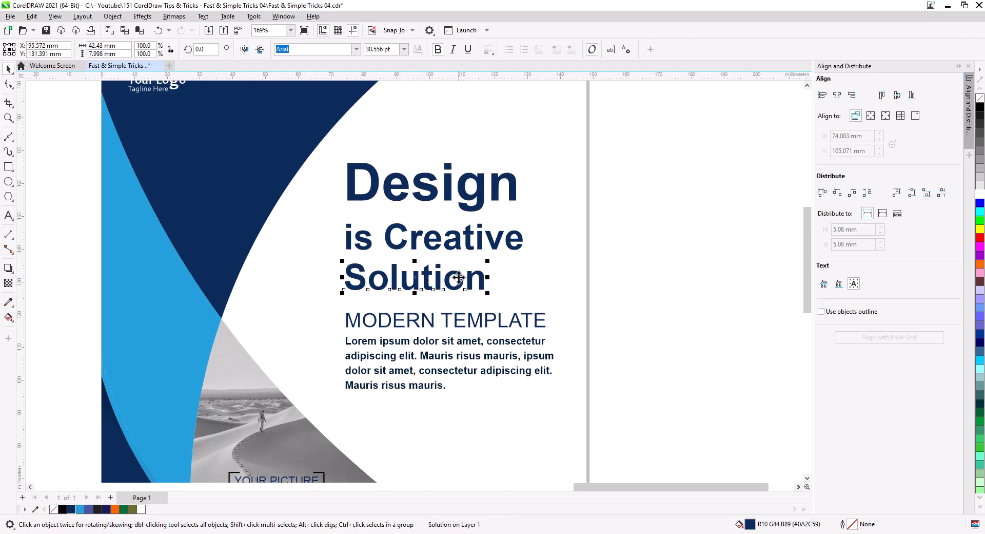
left_click_drag(430, 324, 426, 358)
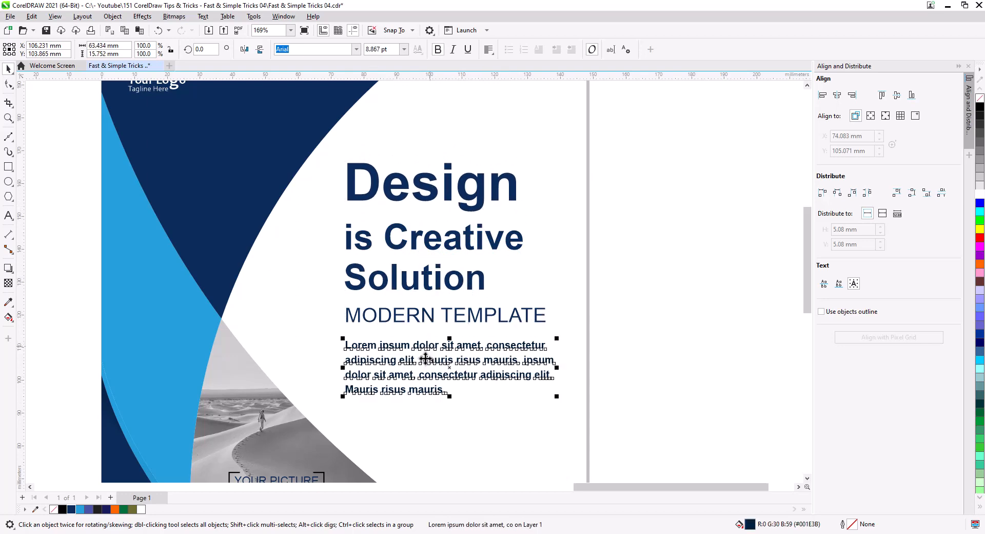
scroll(597, 396, "down", 4)
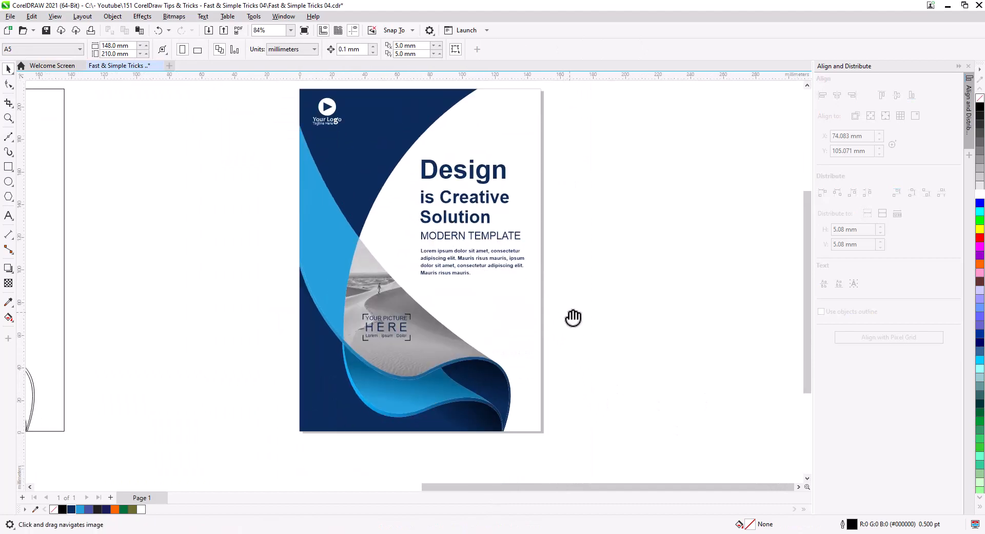